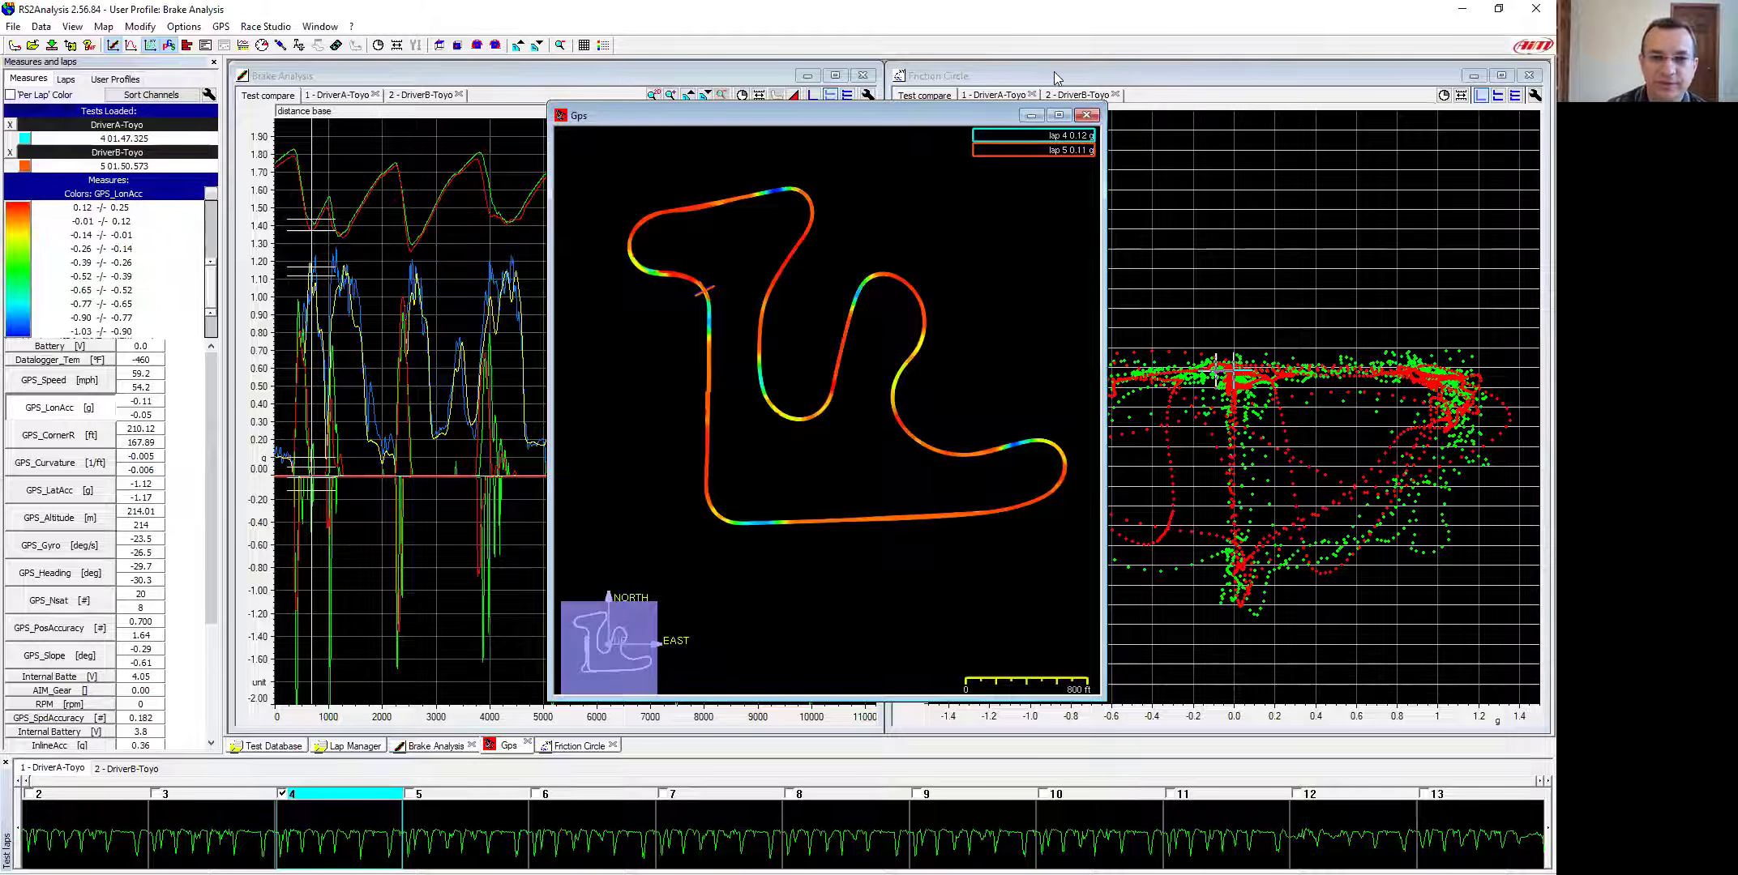
# - Minimize the GPS track map and show only DriverA-Toyo in the Friction Circle and Brake Analysis plots
pyautogui.click(1029, 115)
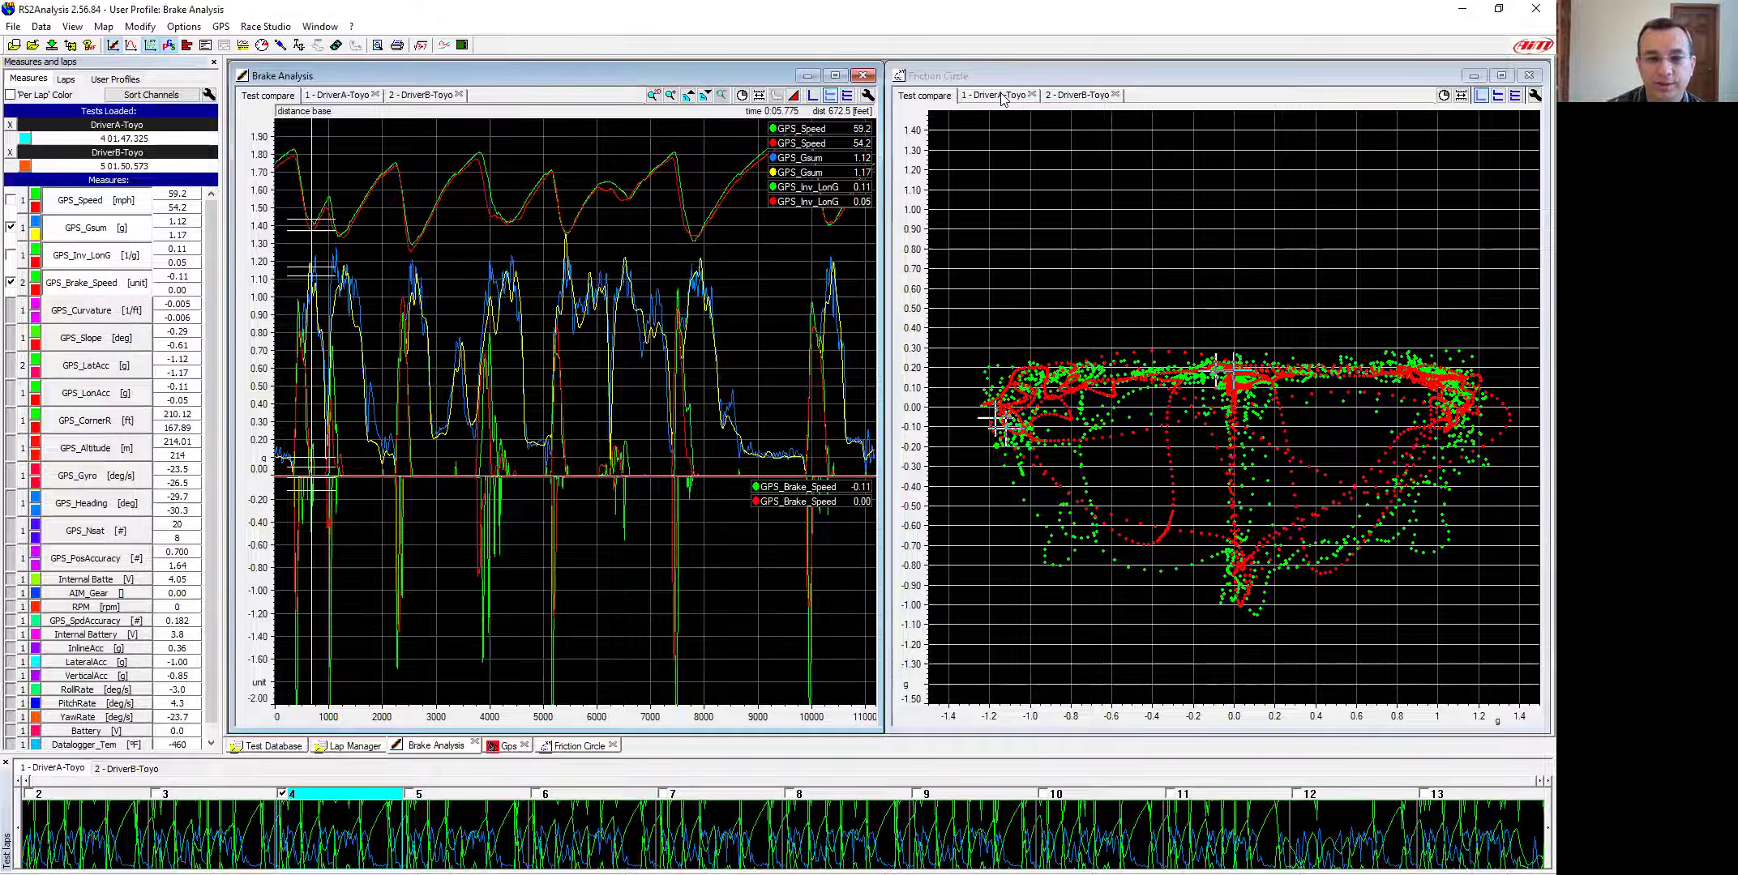
pyautogui.click(1003, 97)
pyautogui.click(1003, 98)
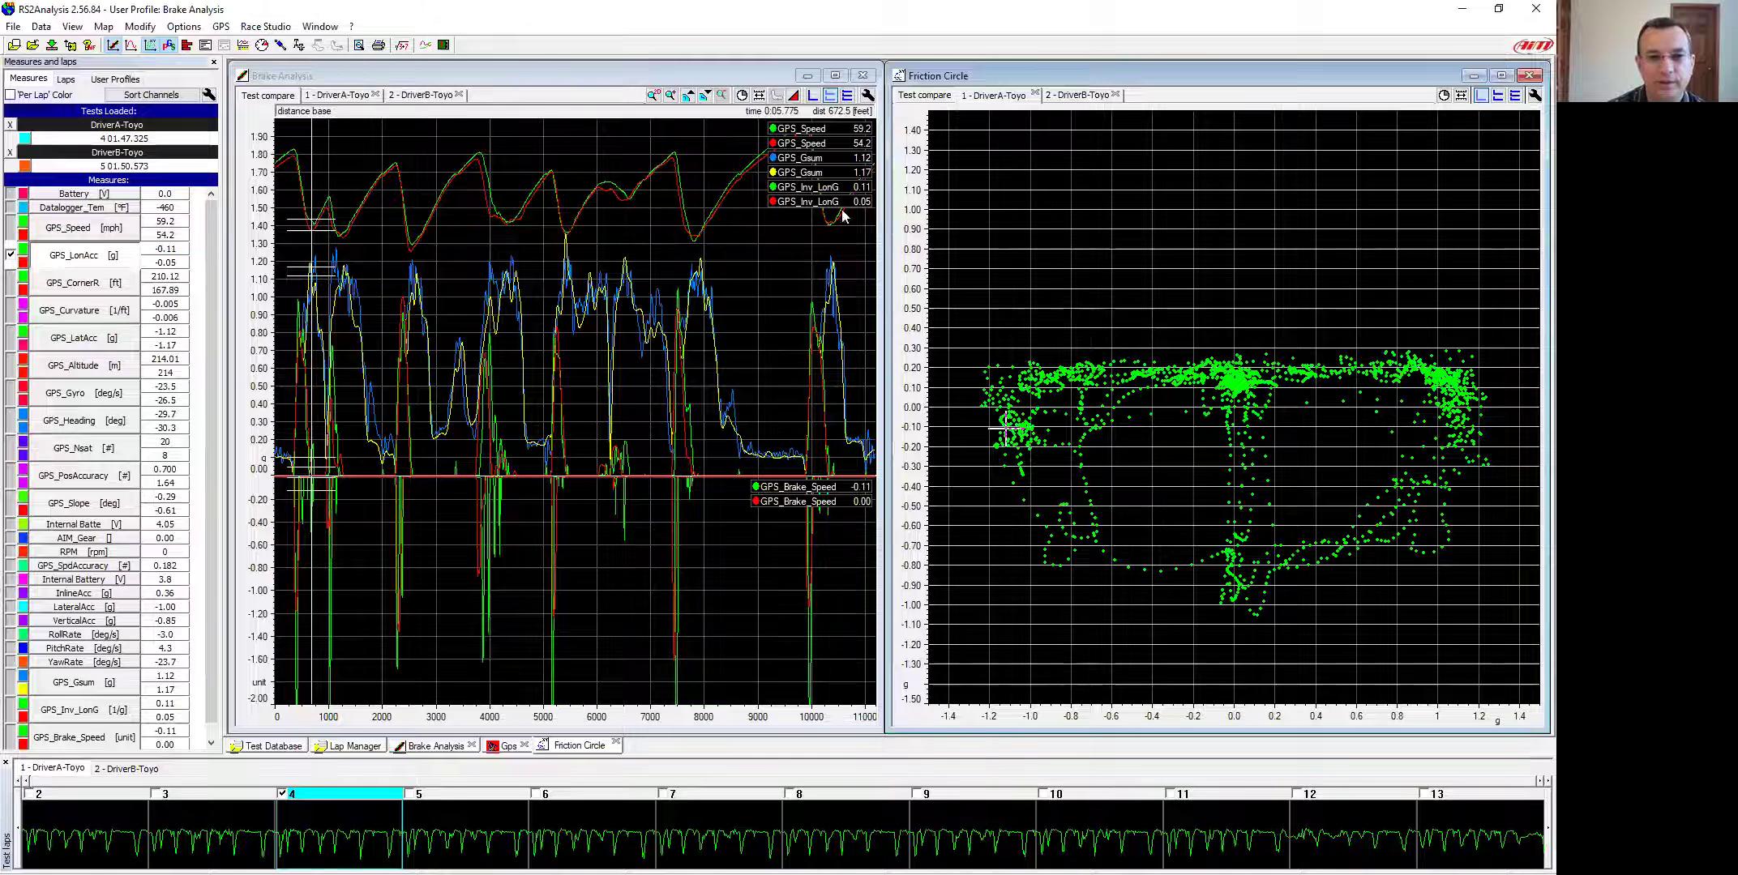
pyautogui.click(348, 96)
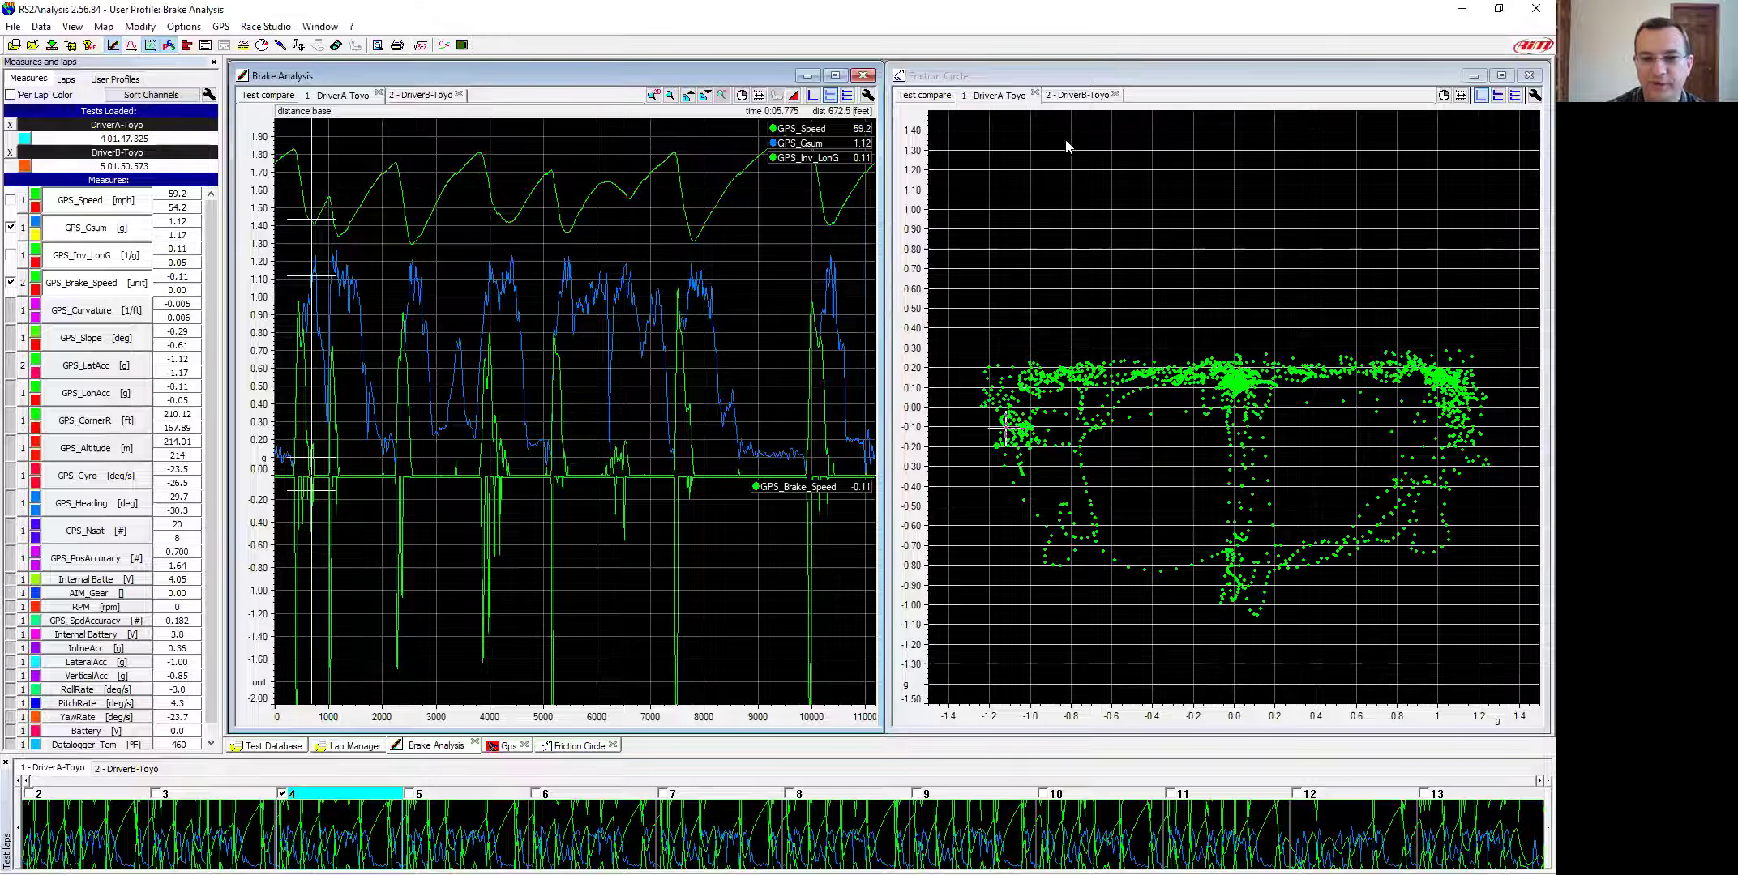
# - View DriverB-Toyo alone in the friction circle and bring back the overlay of both drivers
pyautogui.click(1070, 96)
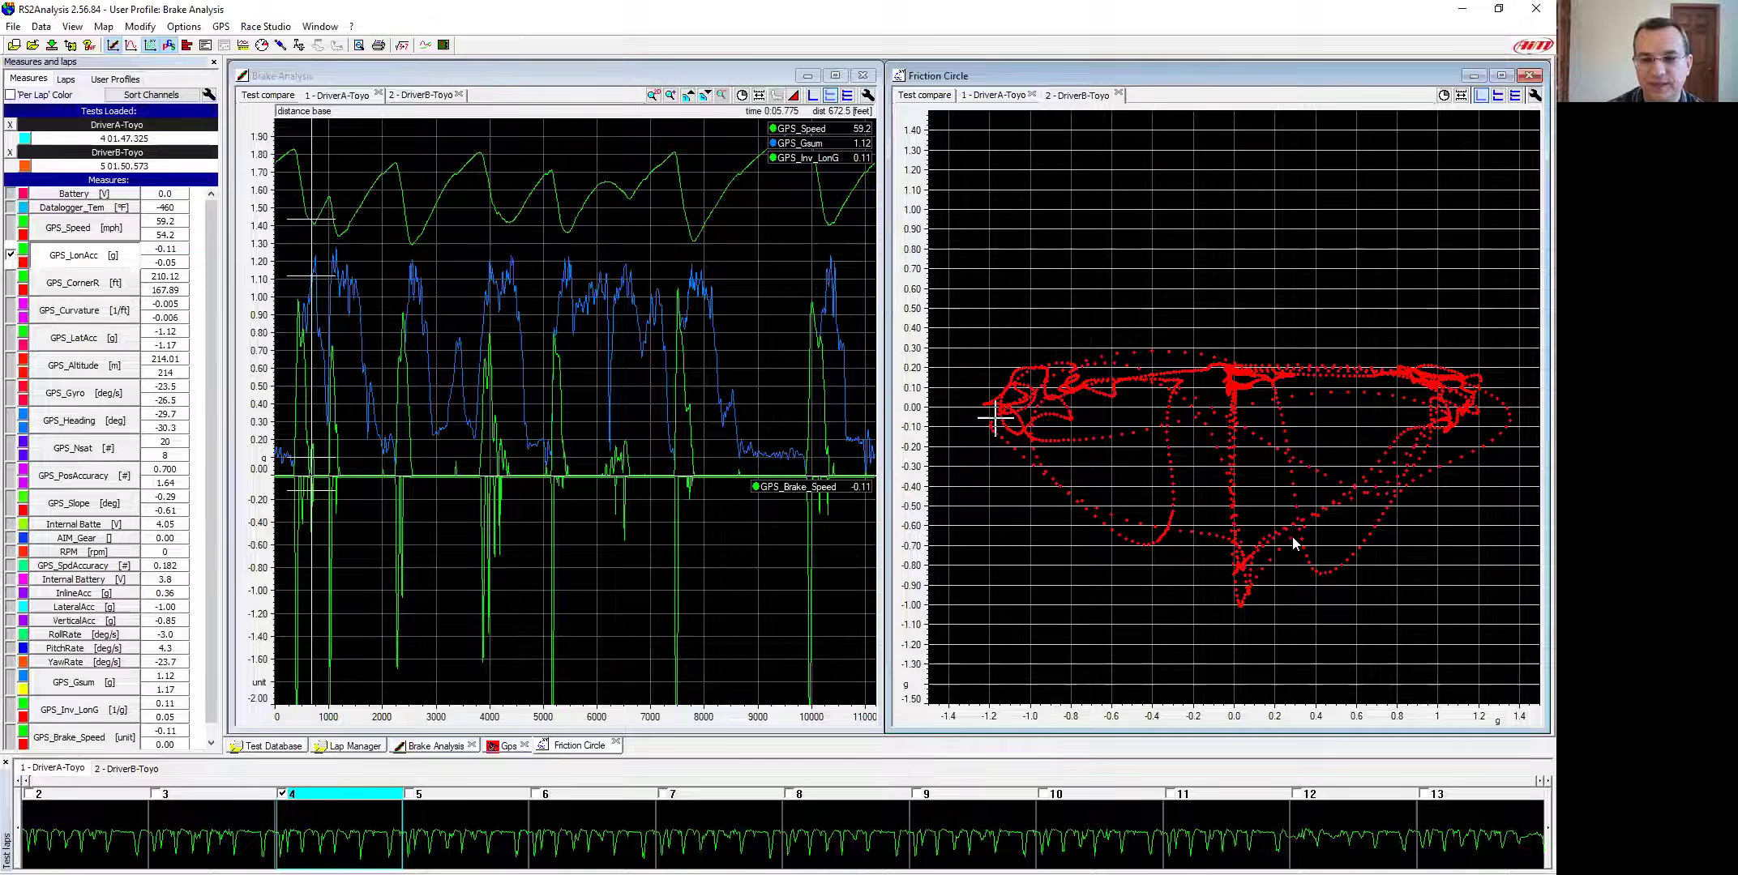
pyautogui.click(939, 98)
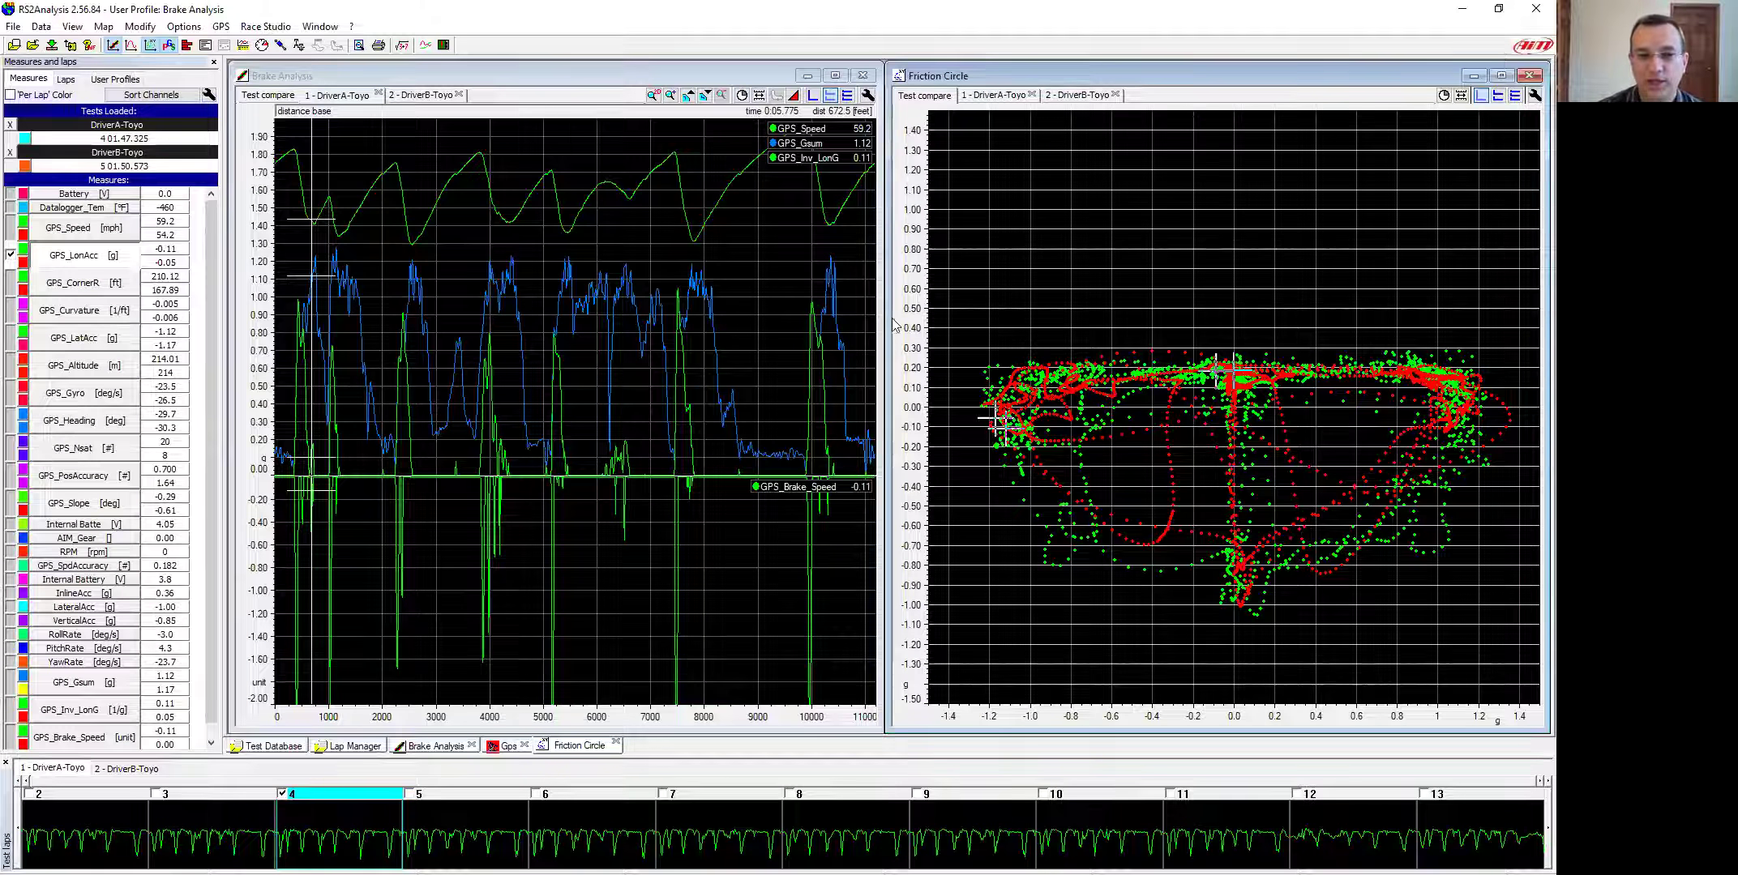
# - Place the Brake Analysis cursor at about 4,413 ft and toggle the GPS_Speed trace off and on again
pyautogui.click(513, 293)
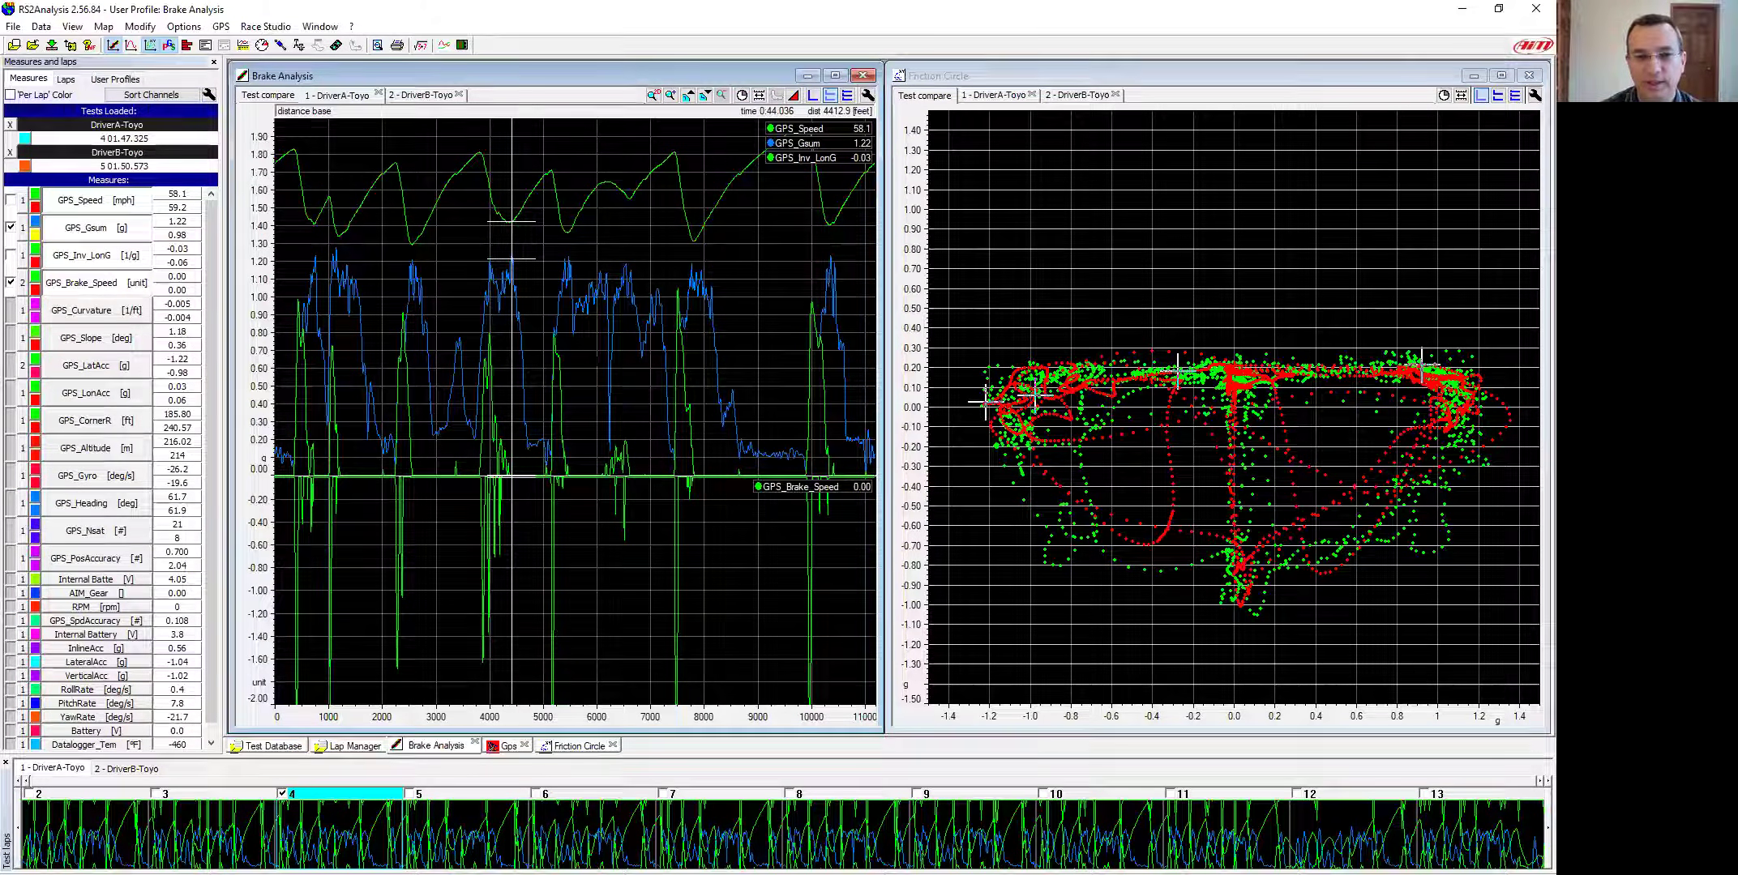
pyautogui.click(124, 209)
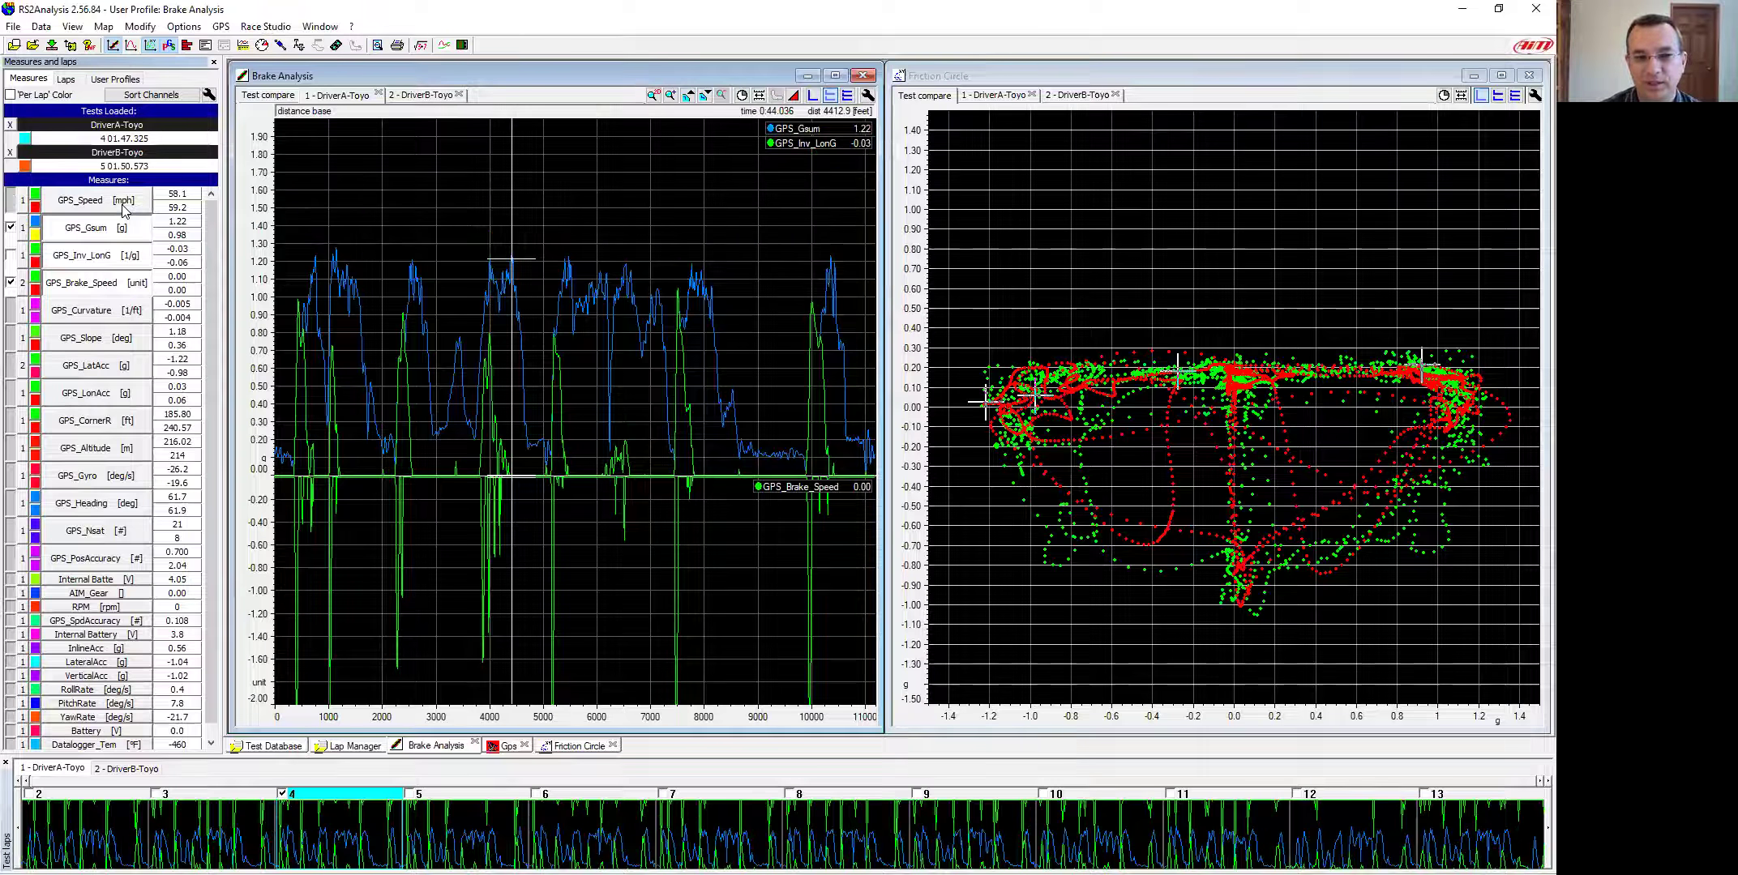
pyautogui.click(124, 209)
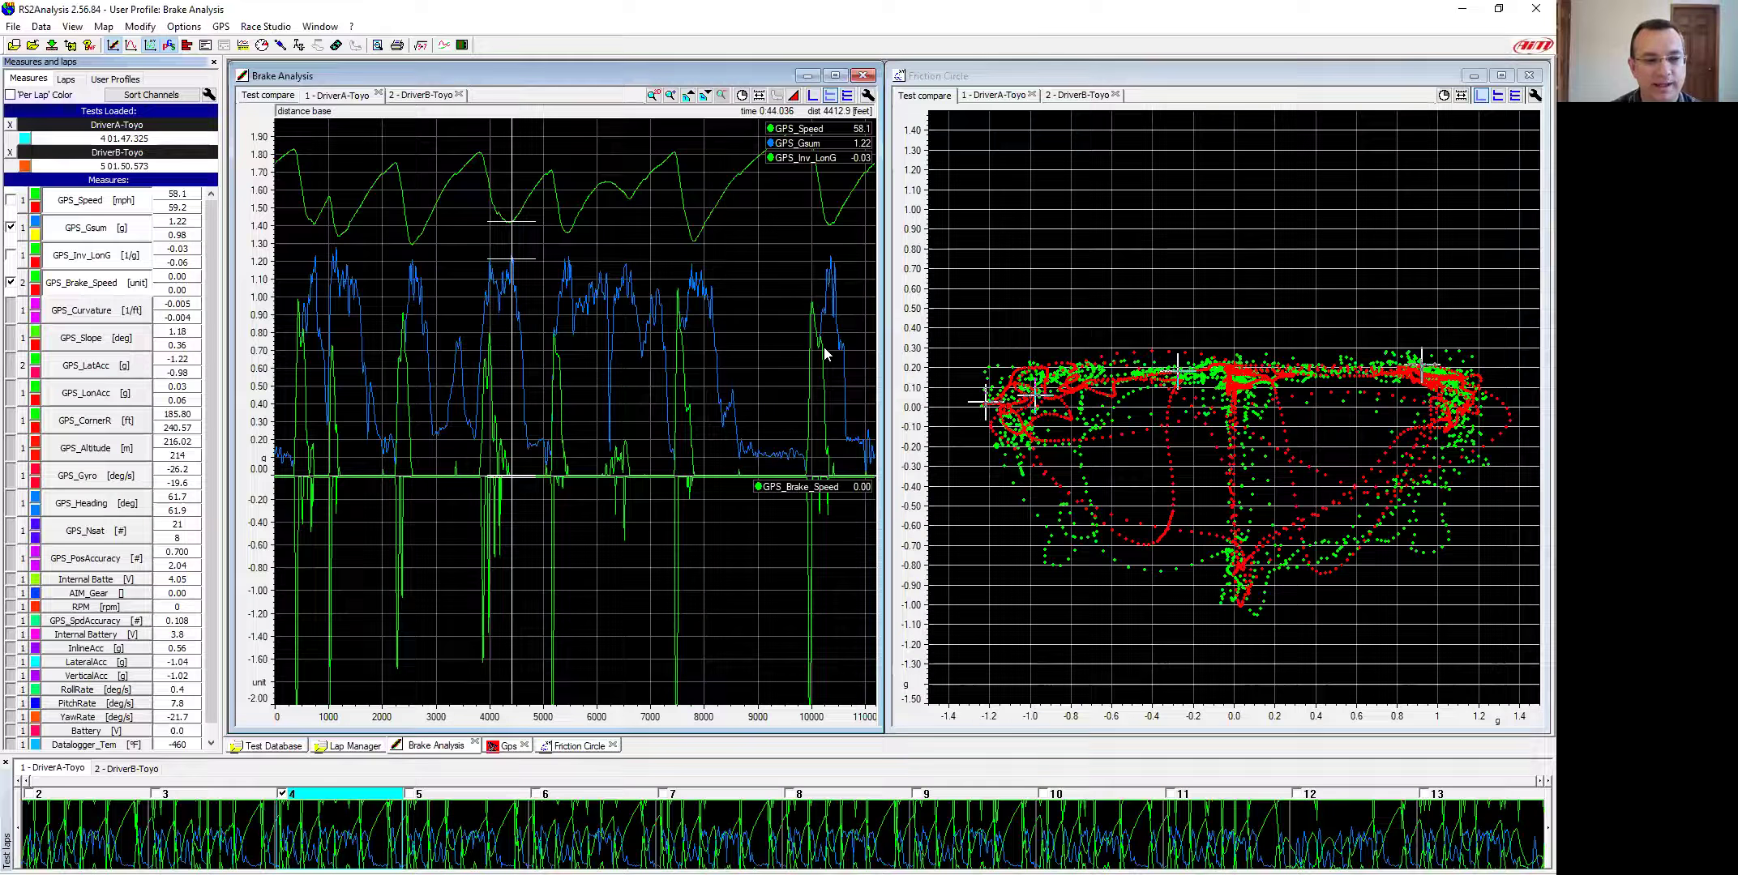
# - Zoom the DriverA-Toyo Brake Analysis graph to roughly the first 1,400 ft of the lap
pyautogui.click(276, 355)
pyautogui.scroll(3, 280, 364)
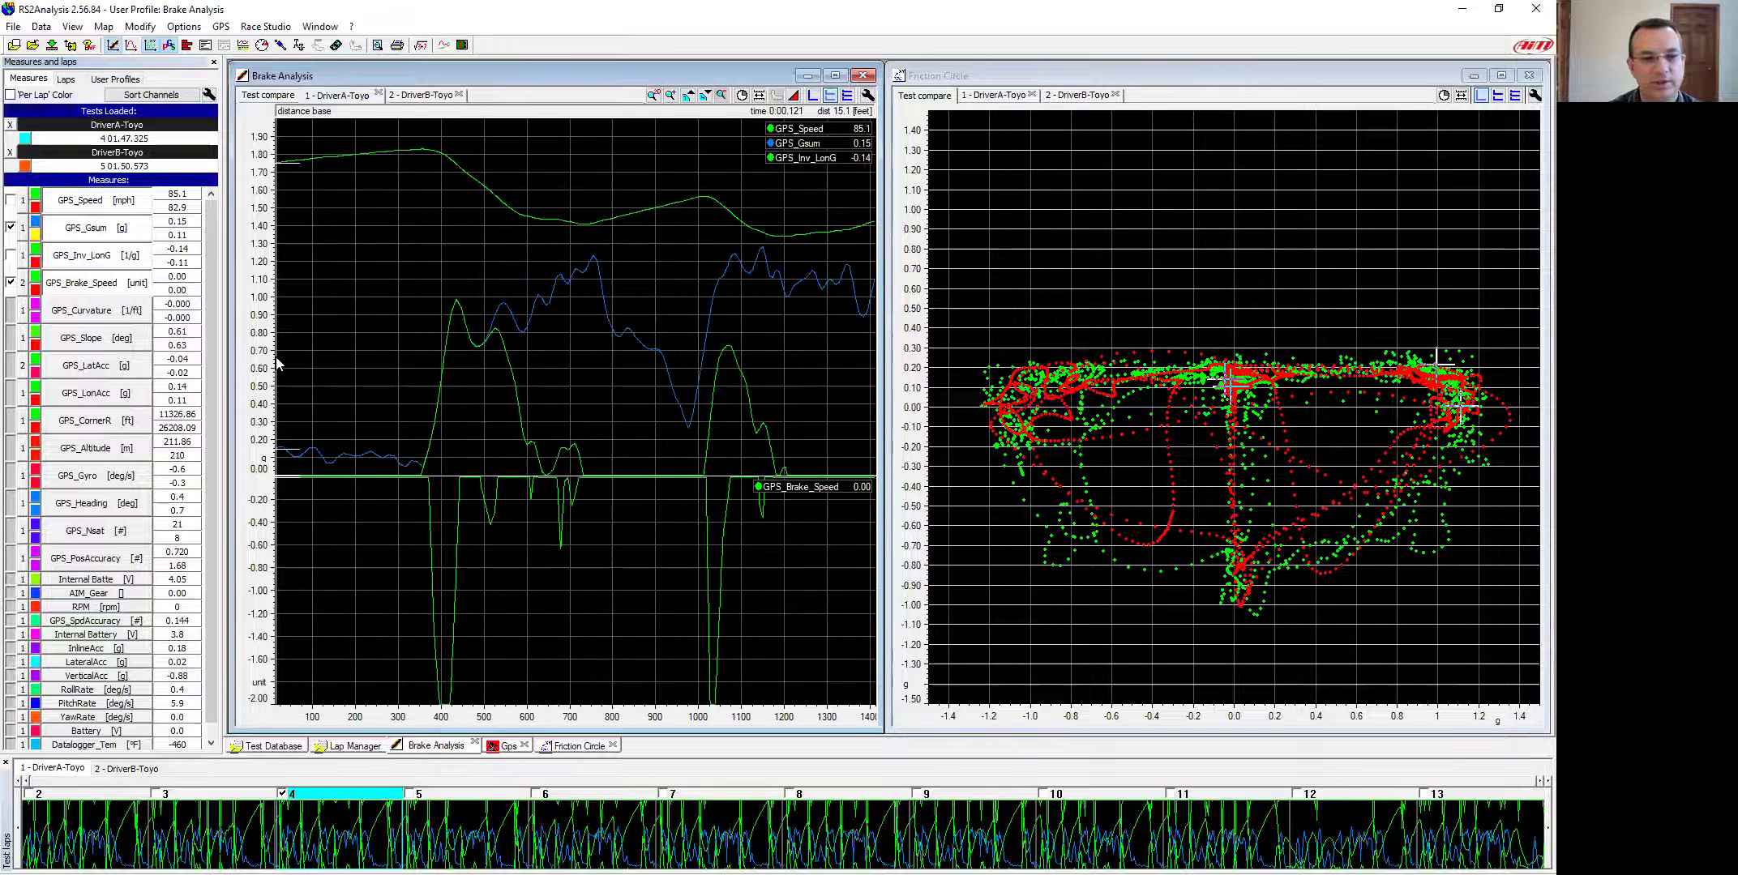
pyautogui.scroll(2, 282, 365)
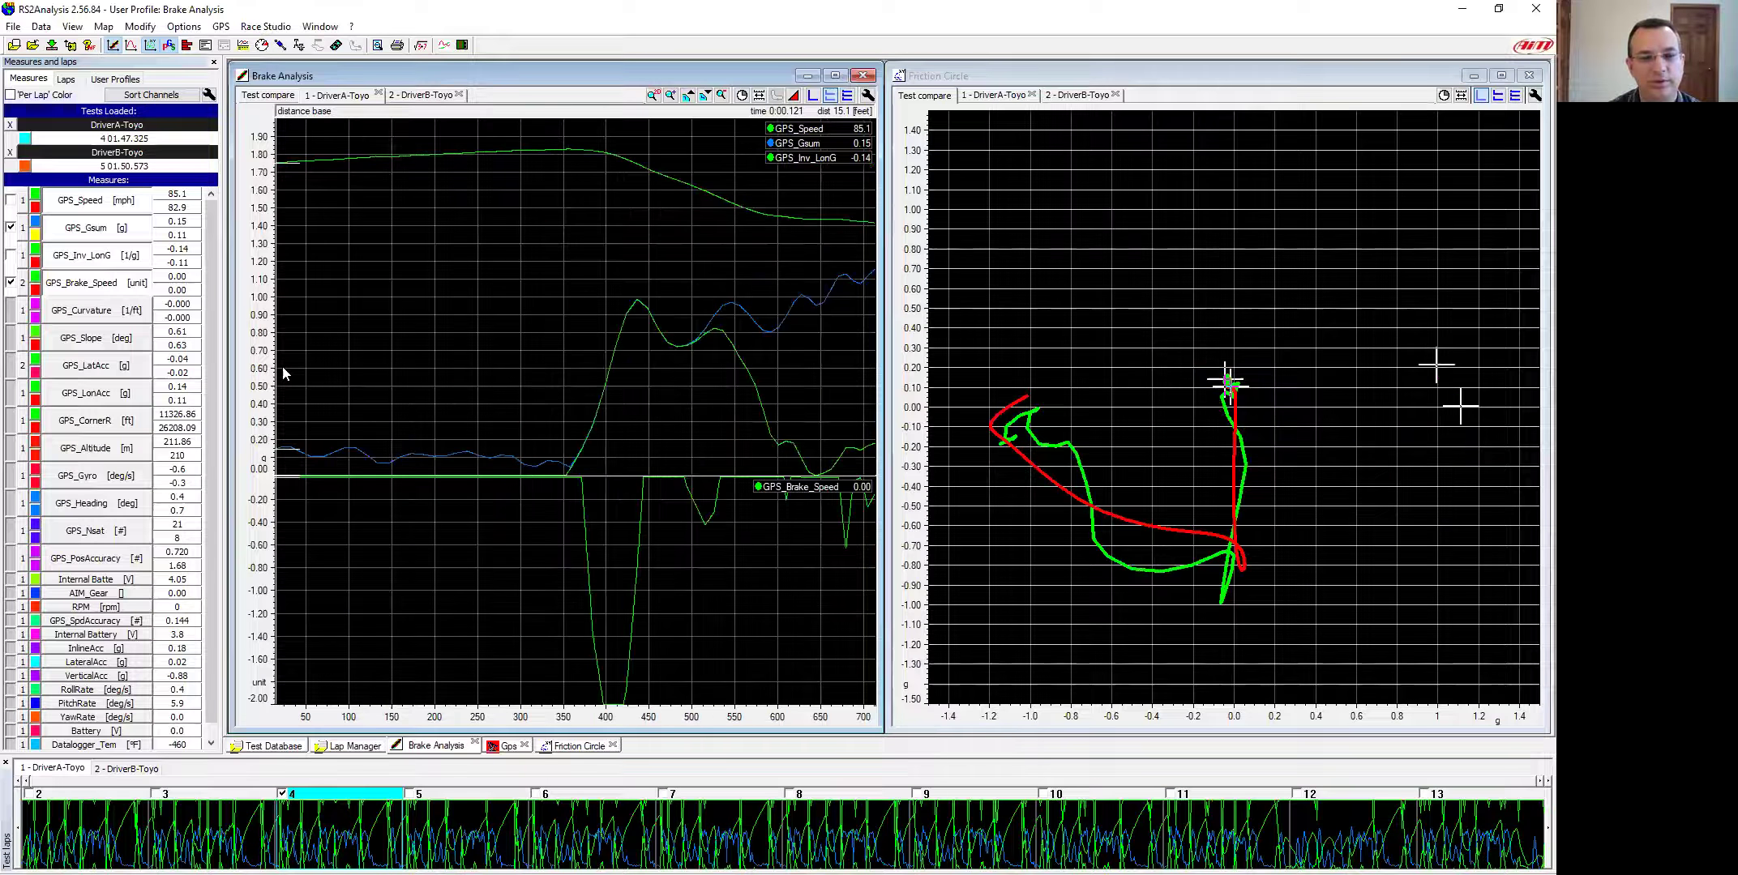
pyautogui.scroll(-1, 282, 369)
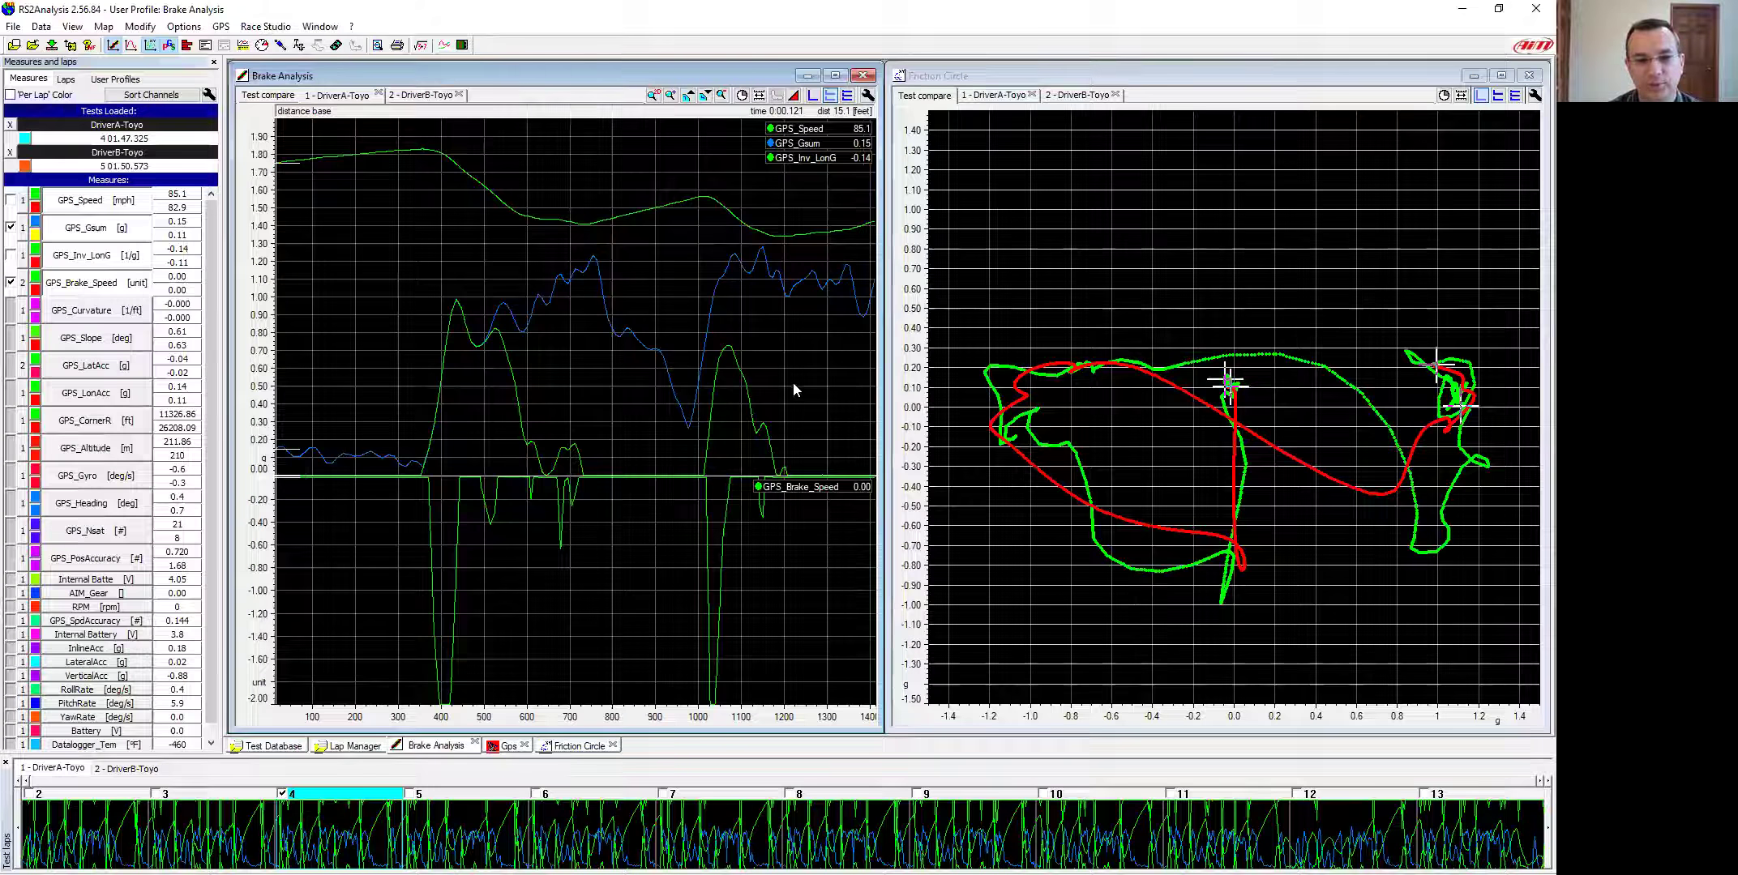
pyautogui.moveTo(345, 94); pyautogui.dragTo(359, 97)
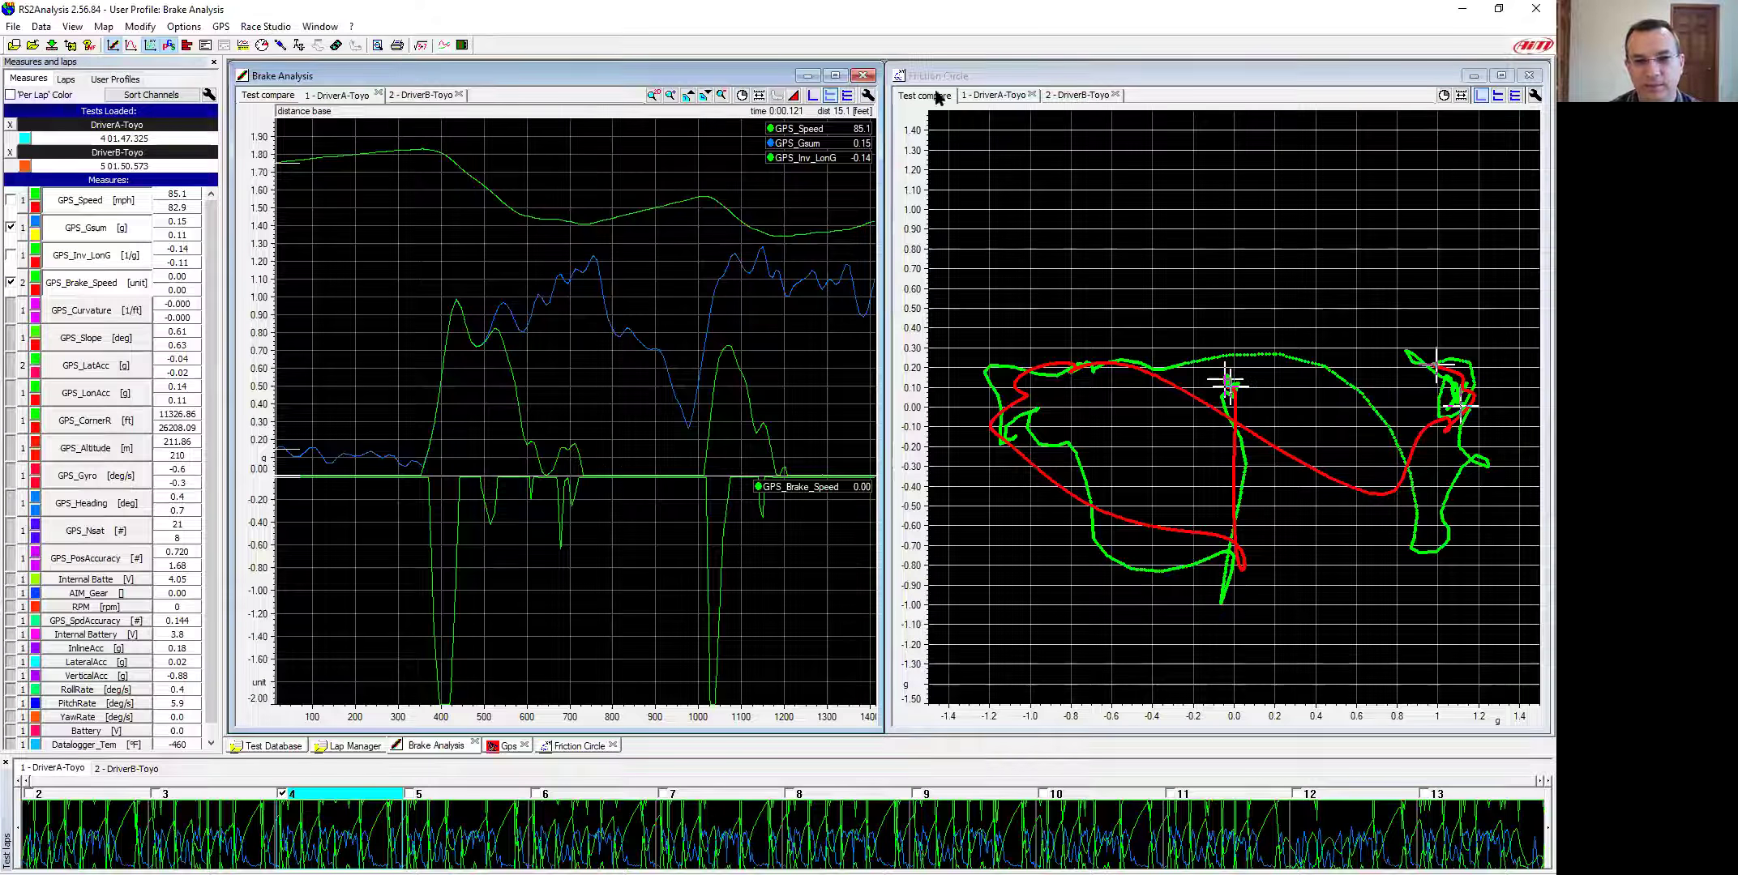
# - Show only DriverA-Toyo in the friction circle and check both drivers' laps in the test laps strip, ending on DriverA-Toyo
pyautogui.click(995, 95)
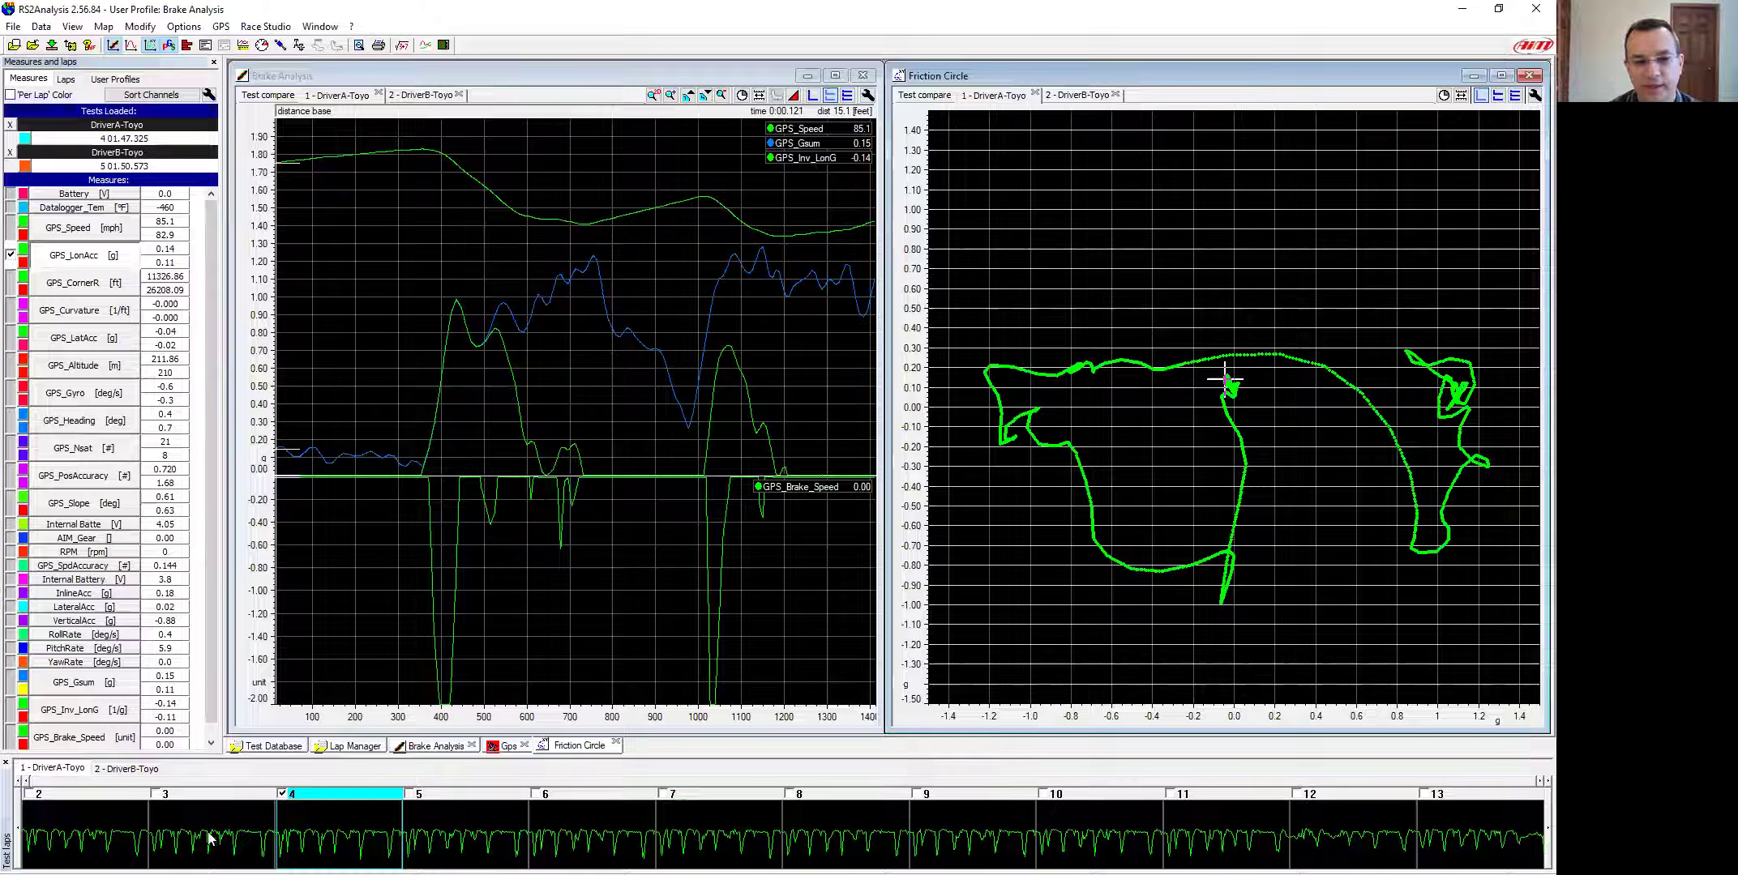
pyautogui.click(123, 771)
pyautogui.click(55, 770)
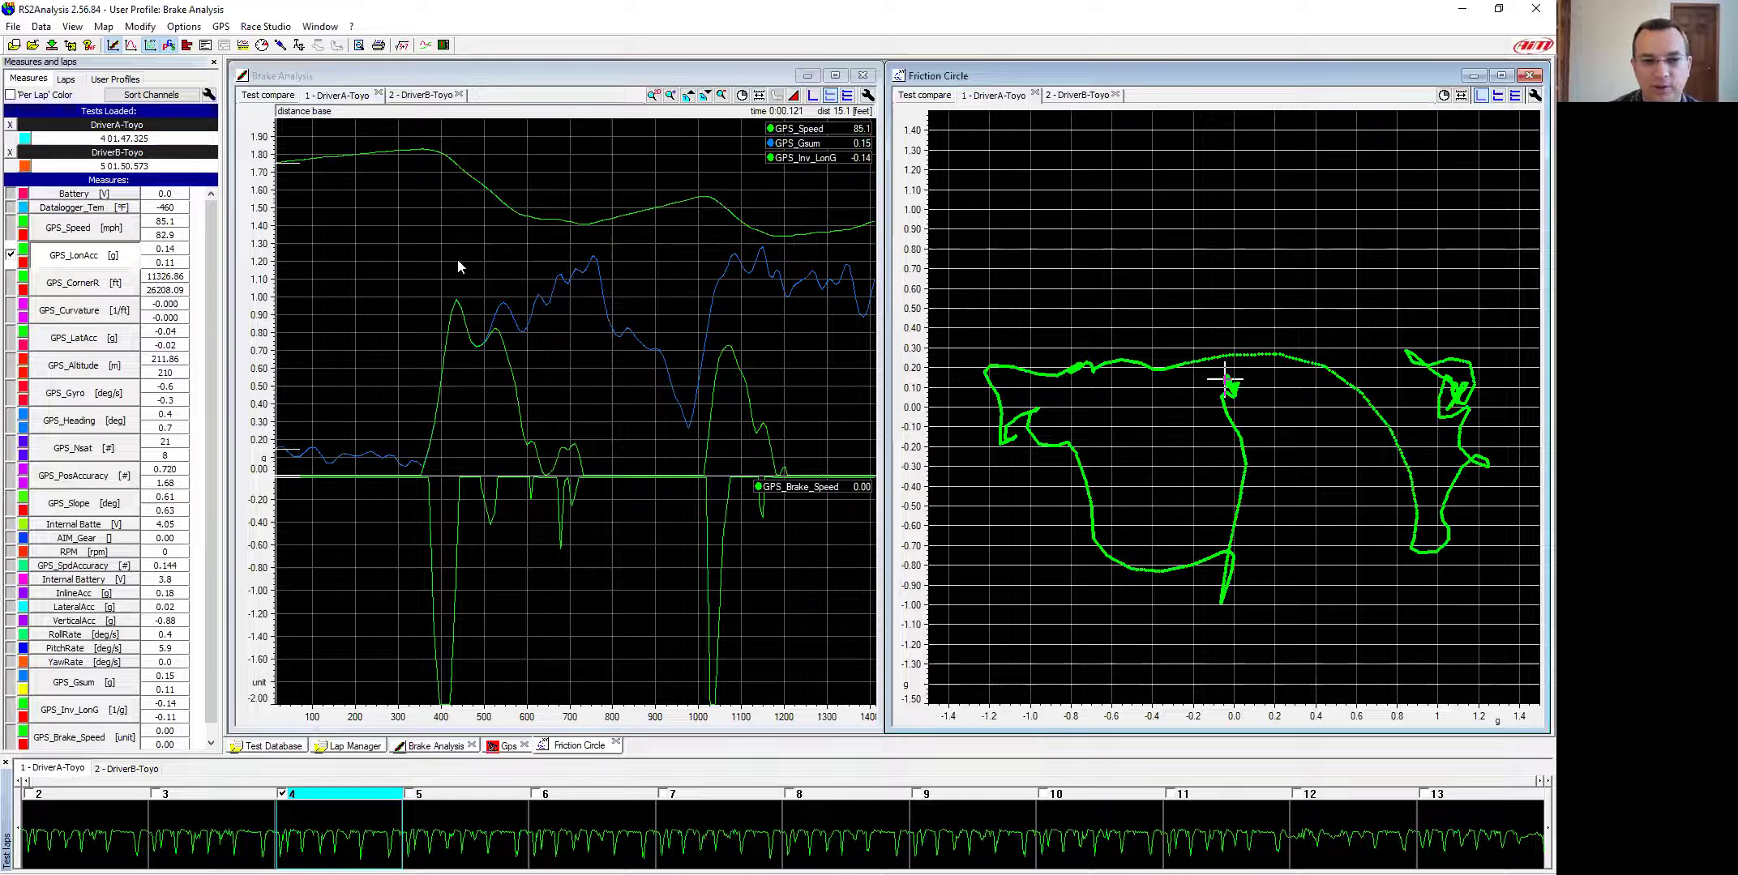
# - Zoom the Brake Analysis graph in on the first braking zone and inspect the dip between the braking peaks at about 484 ft
pyautogui.click(440, 354)
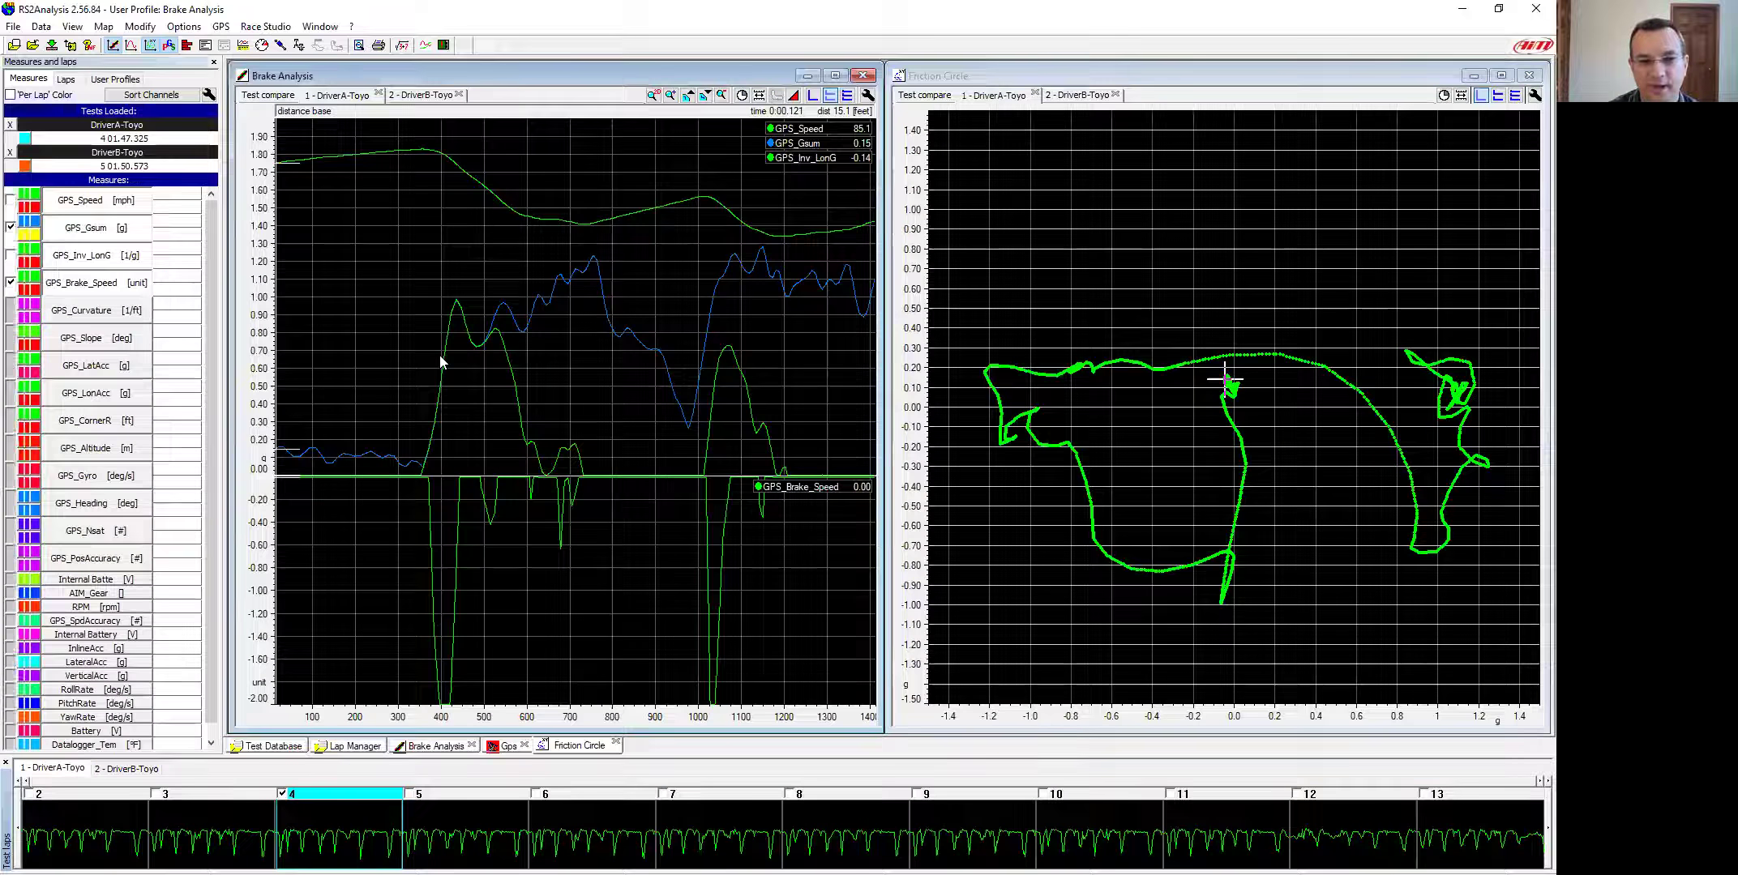
pyautogui.scroll(1, 440, 362)
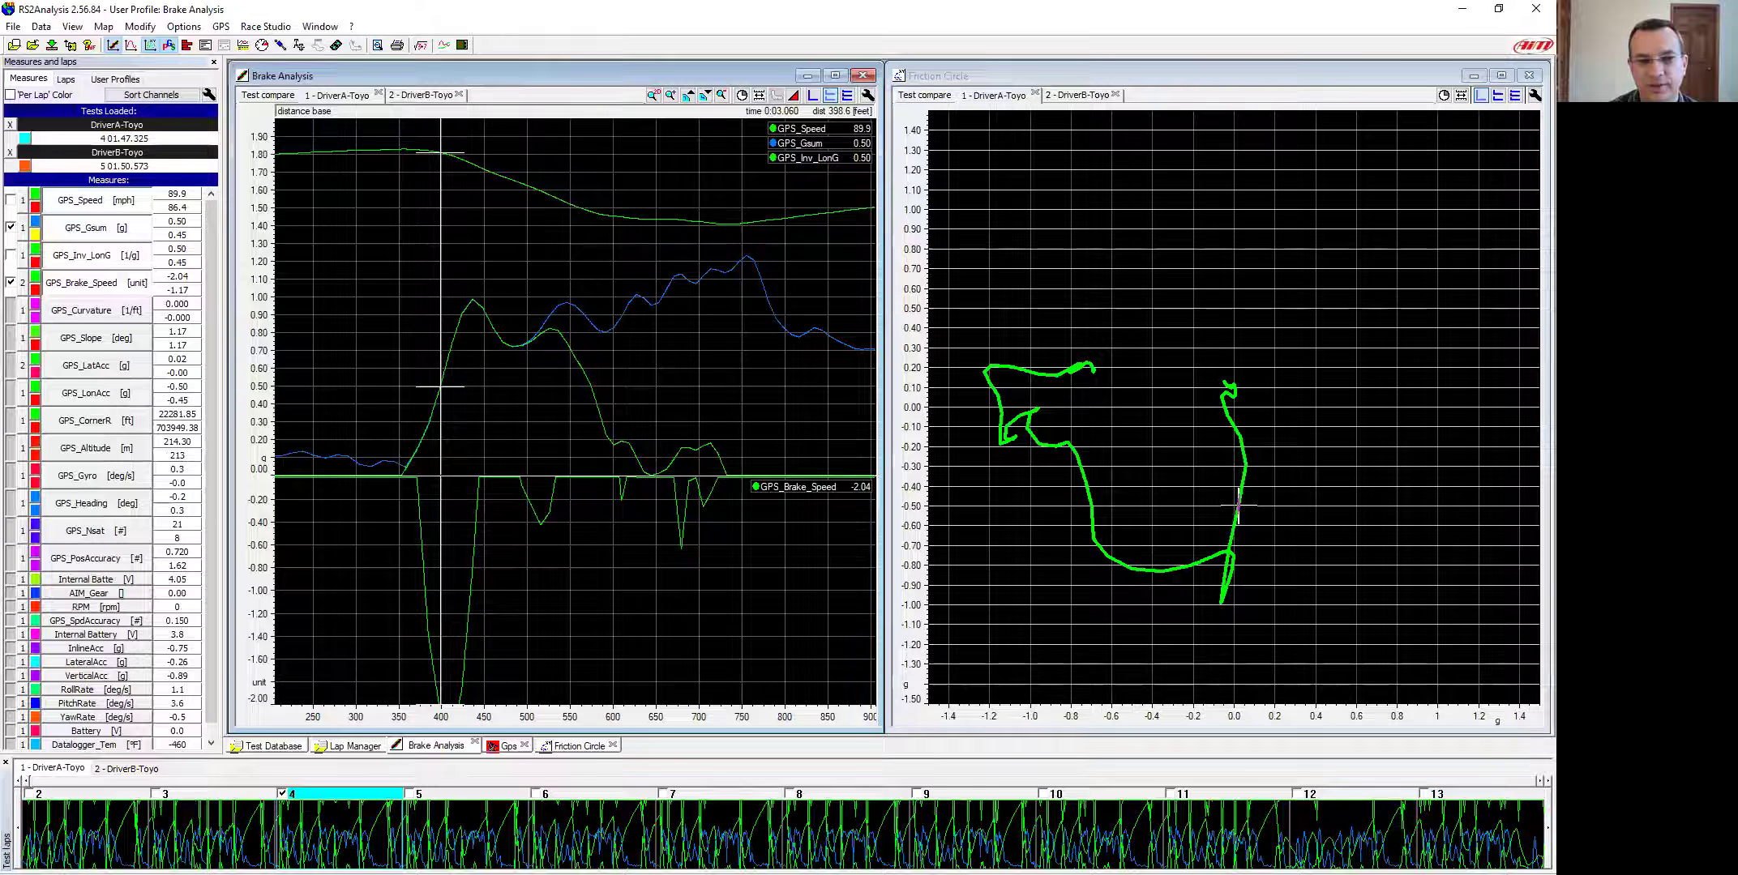
pyautogui.click(519, 338)
pyautogui.press('Left')
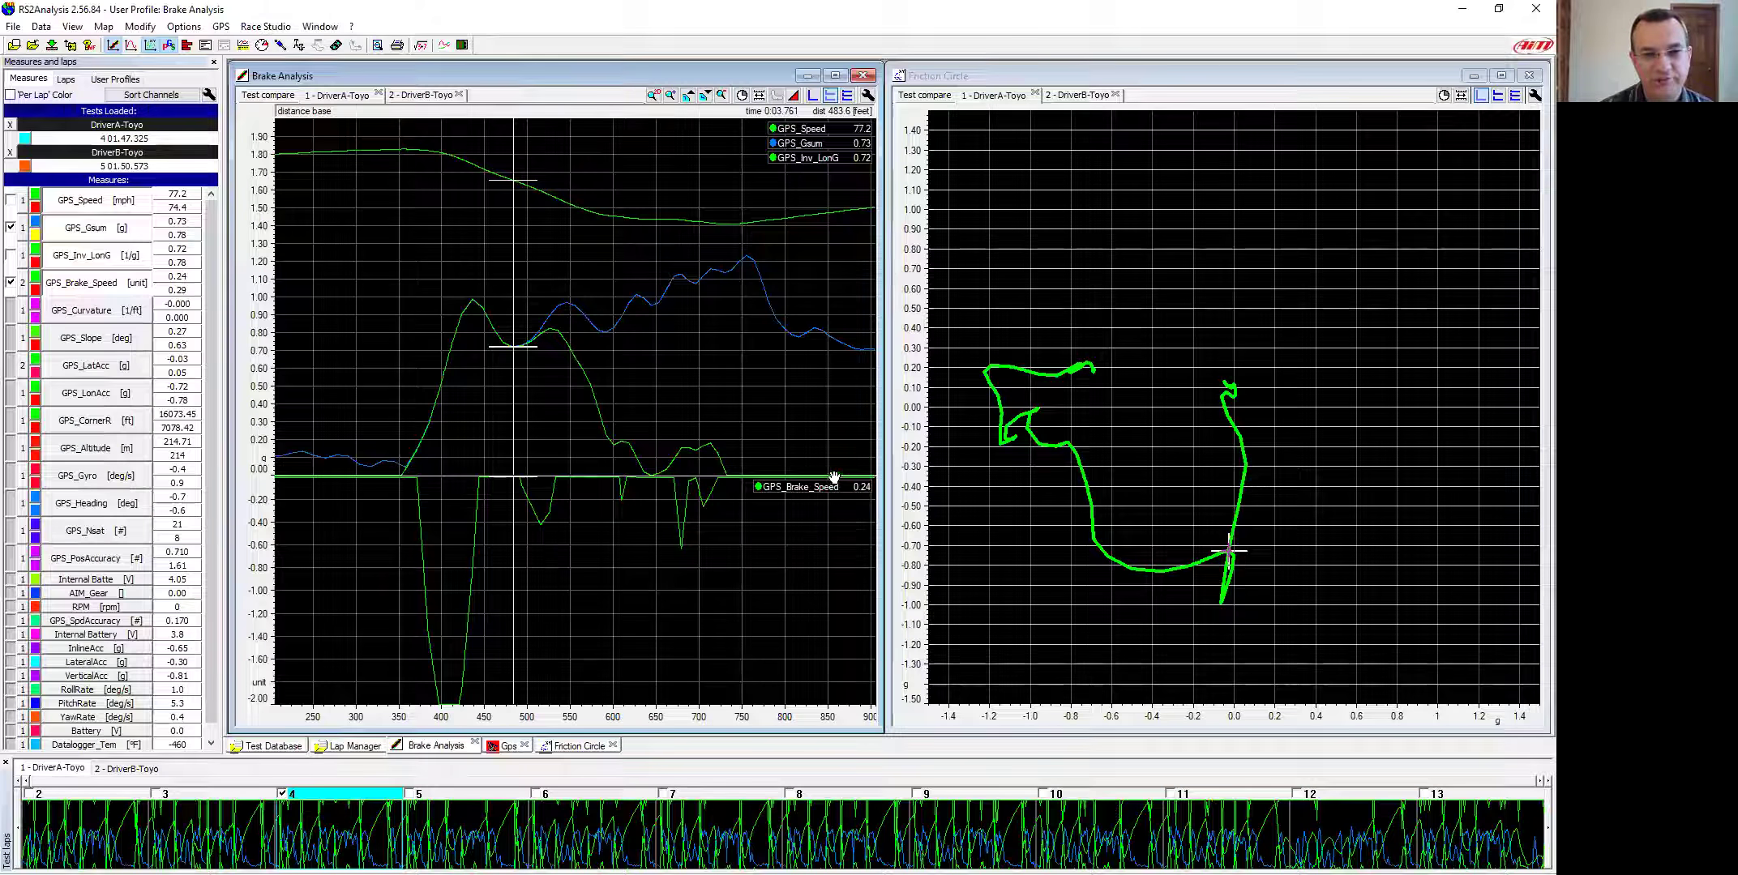
# - Reframe the Brake Analysis graph on the first corner, about 270 to 970 ft, and place the cursor at the end of that range
pyautogui.scroll(-2, 536, 474)
pyautogui.scroll(-1, 536, 474)
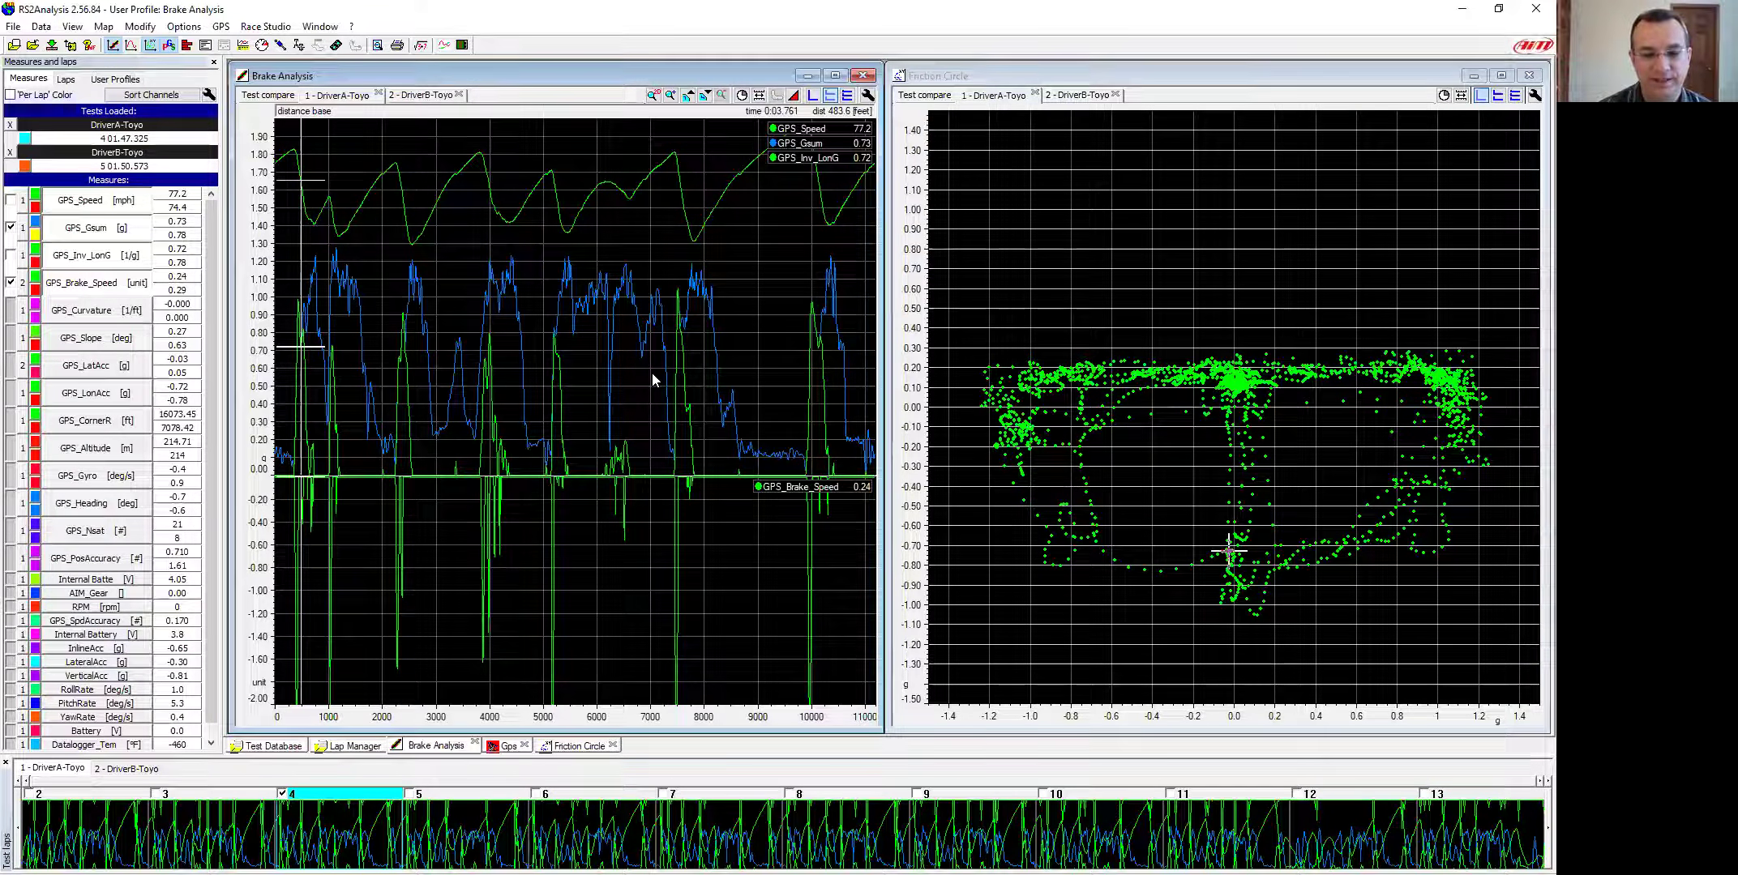
pyautogui.click(292, 381)
pyautogui.scroll(3, 292, 387)
pyautogui.scroll(4, 295, 391)
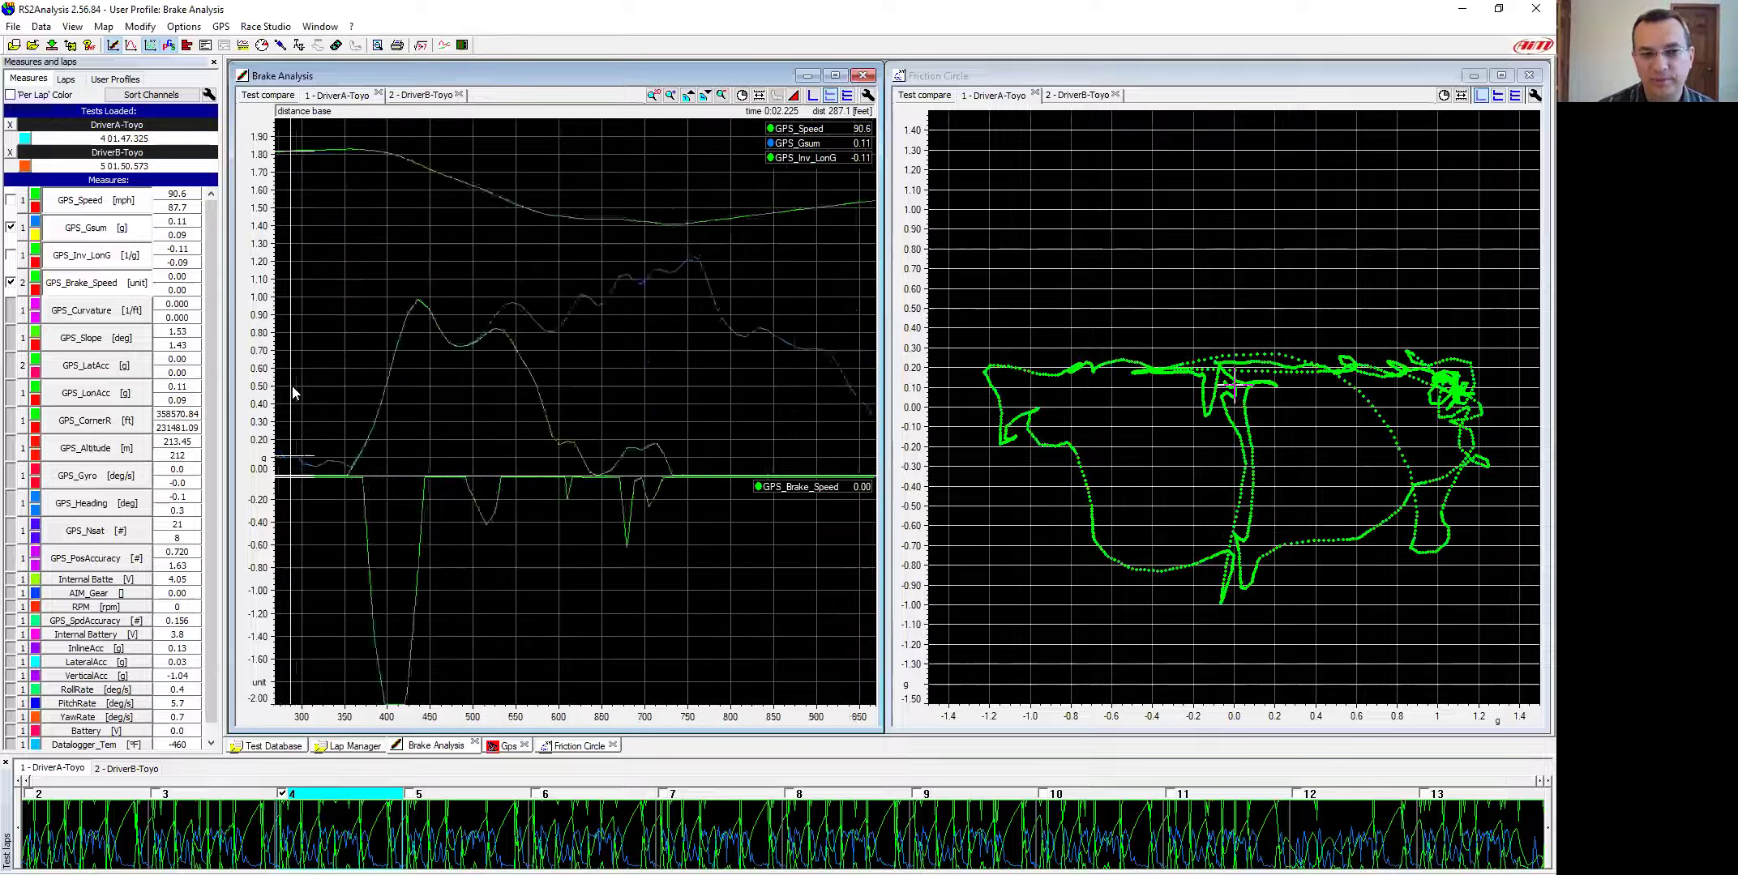
pyautogui.scroll(-2, 403, 387)
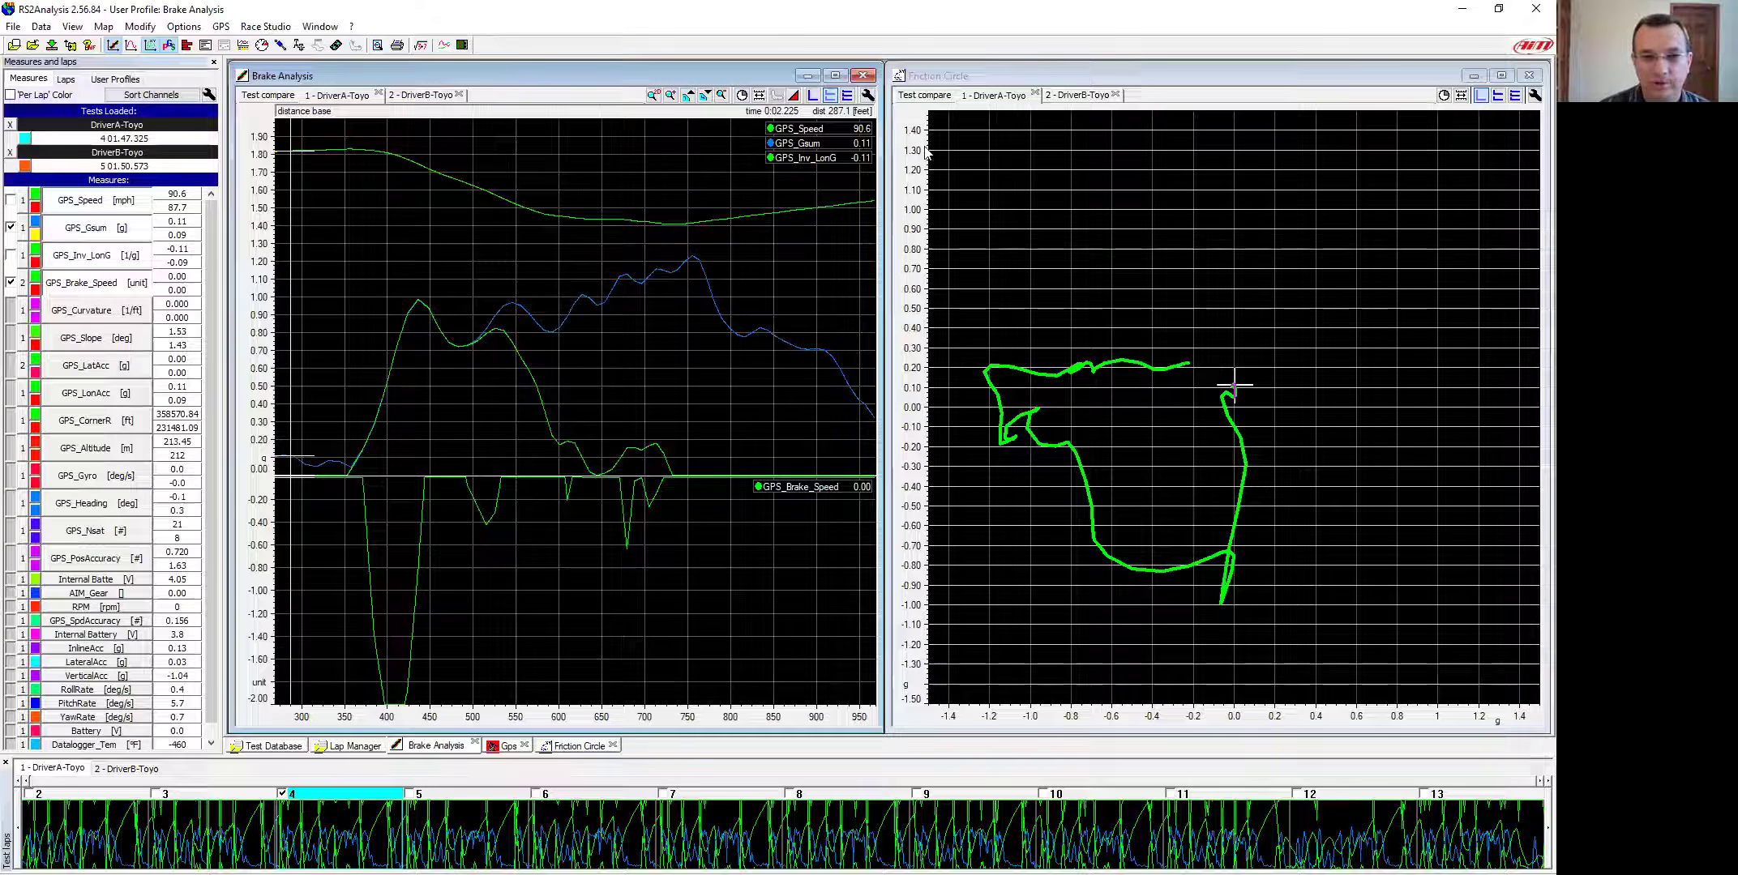
pyautogui.click(875, 307)
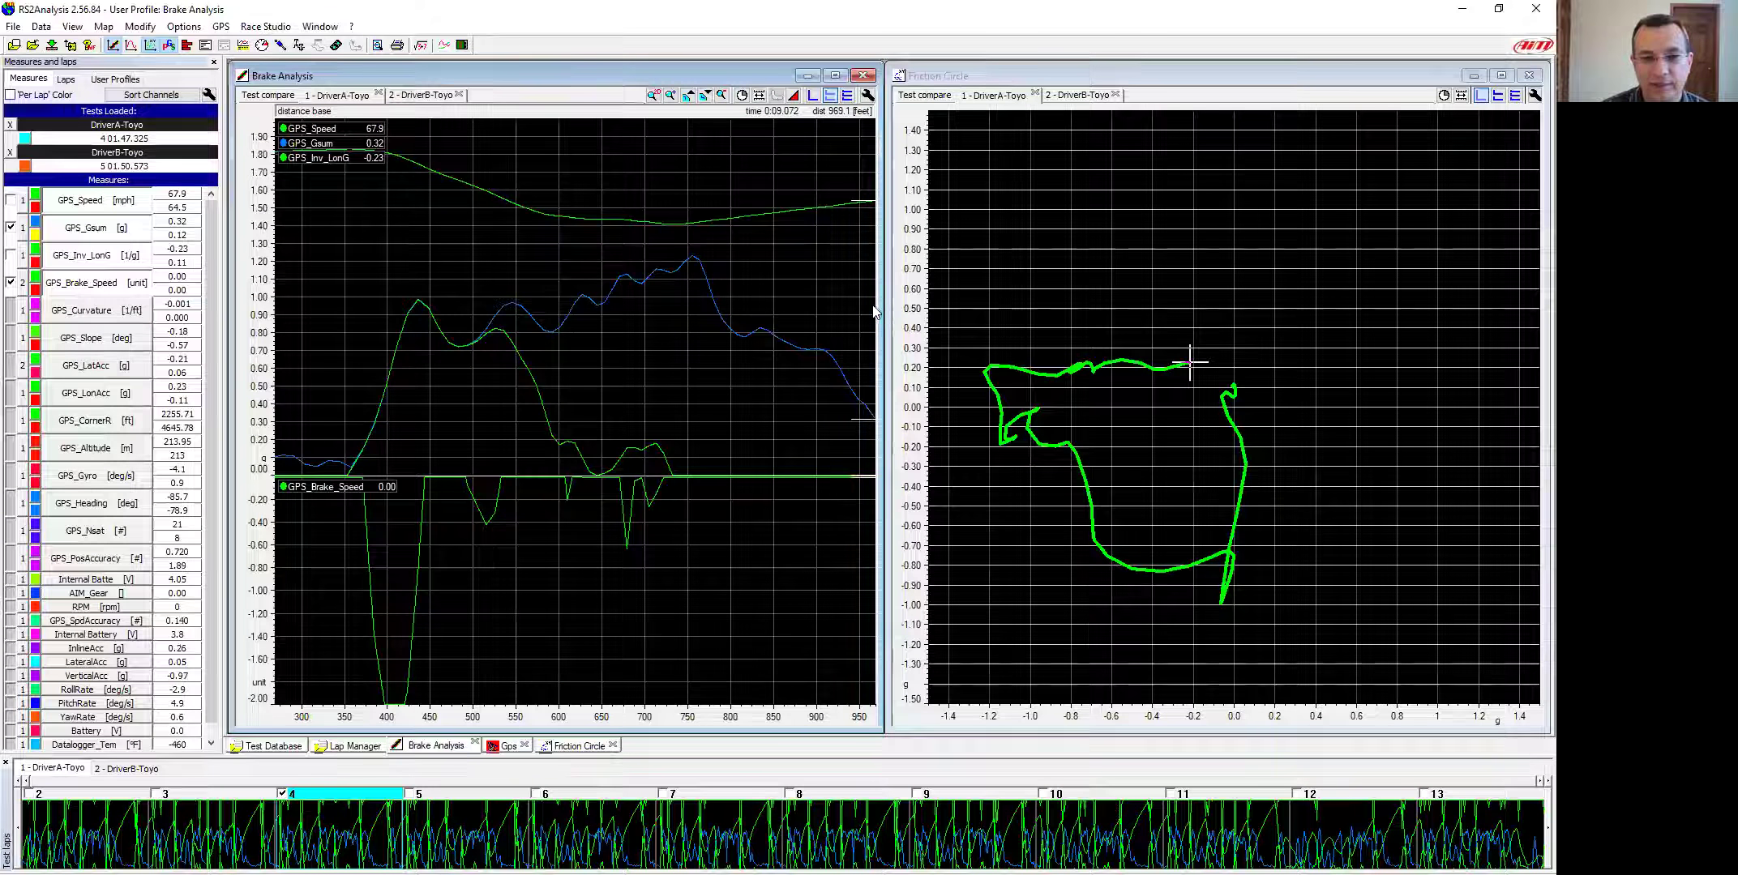
# - Resize the Brake Analysis and Friction Circle windows side by side, making Brake Analysis slightly wider and Friction Circle slightly narrower
pyautogui.moveTo(883, 315); pyautogui.dragTo(1303, 318)
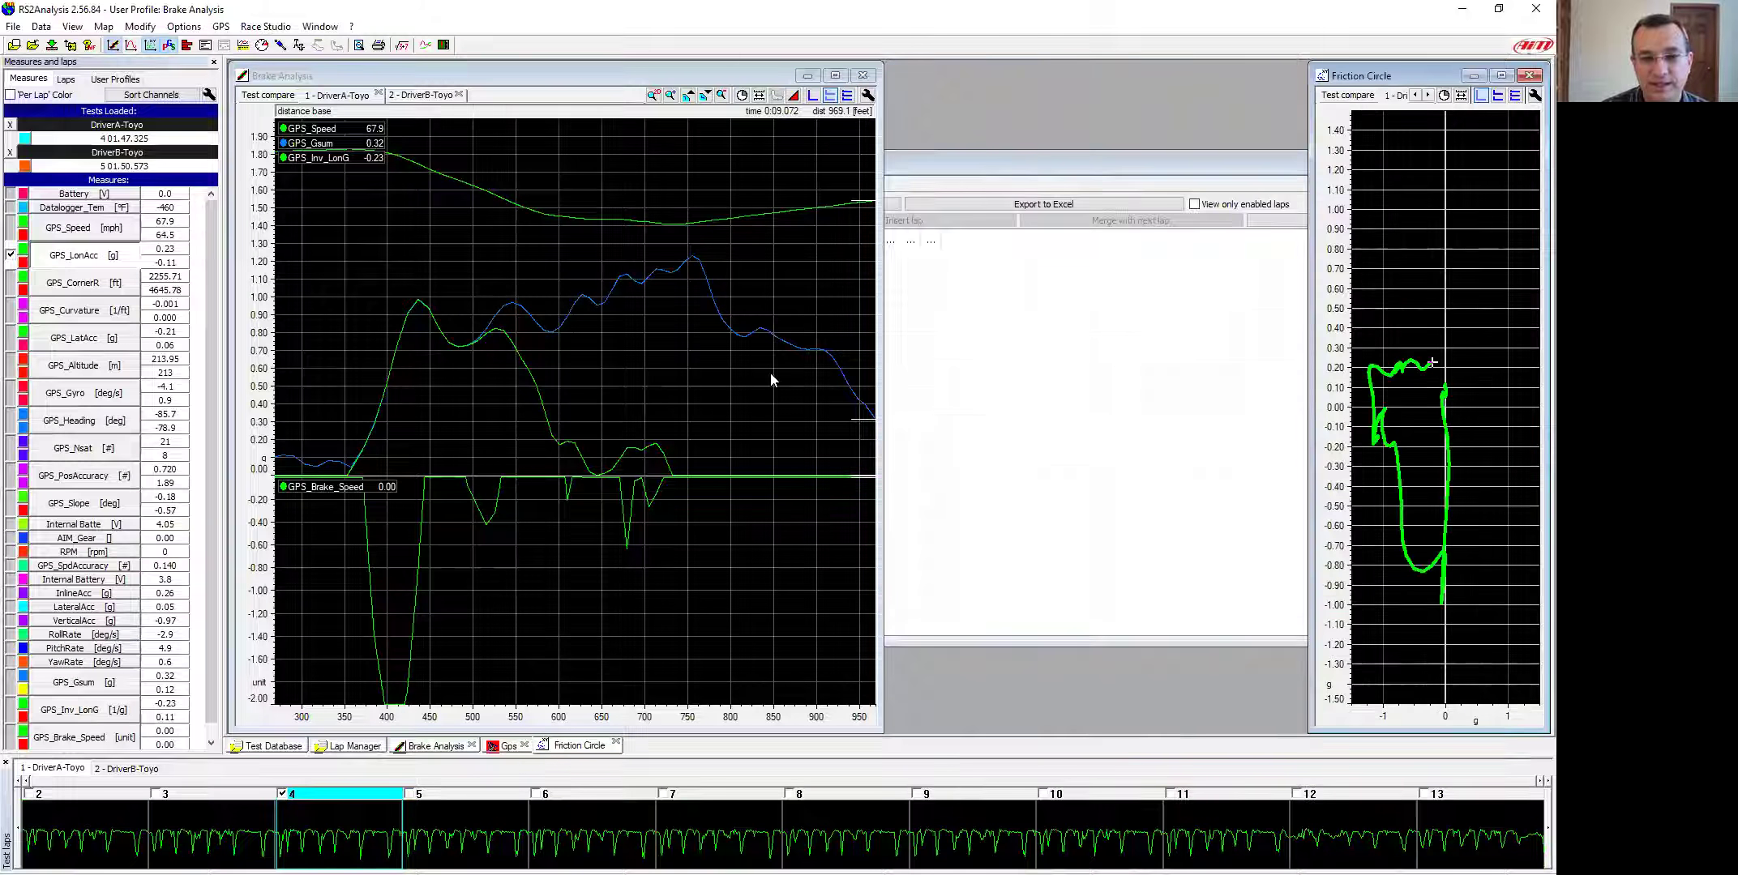
pyautogui.moveTo(881, 356); pyautogui.dragTo(1302, 370)
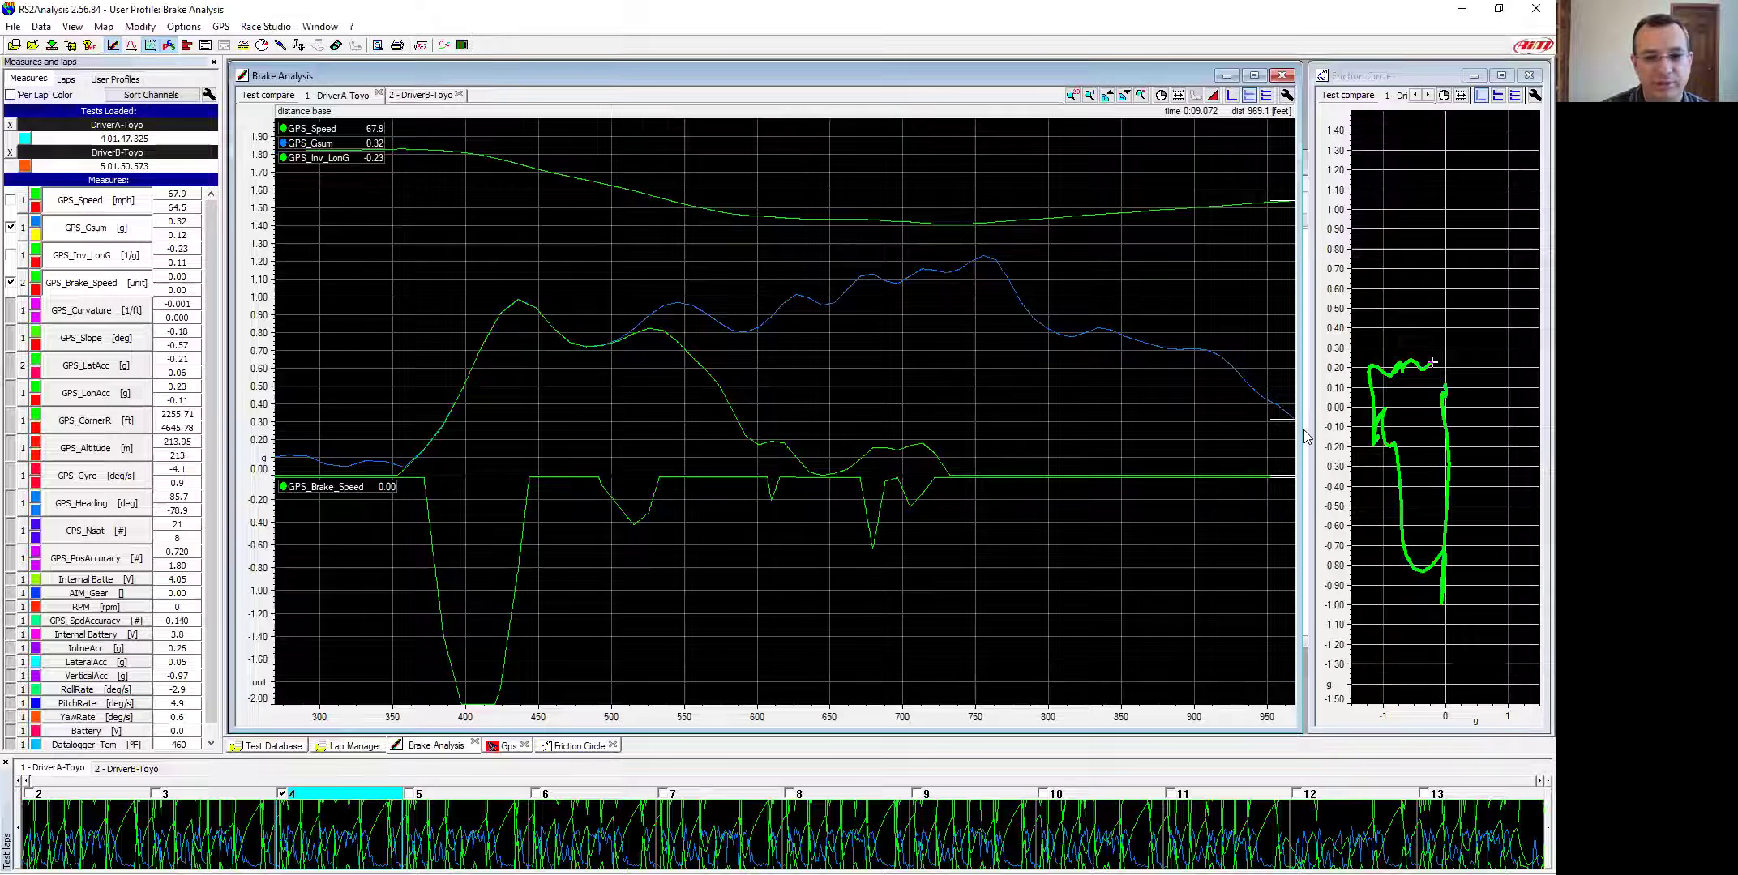
pyautogui.moveTo(1308, 429); pyautogui.dragTo(834, 463)
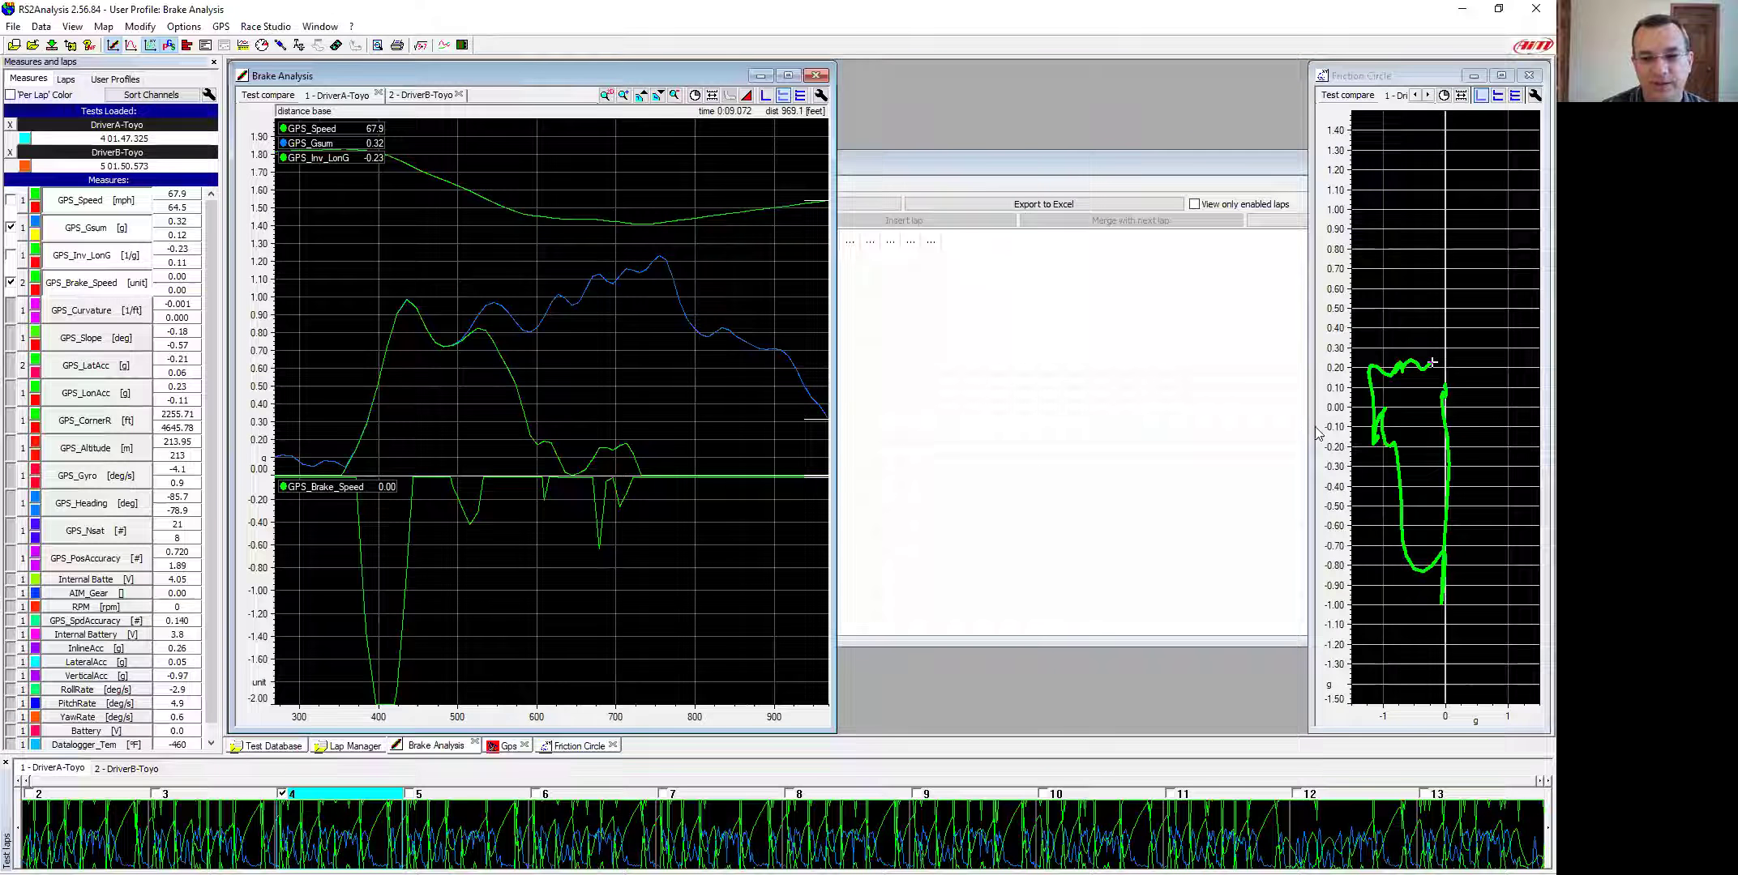
pyautogui.moveTo(1310, 430); pyautogui.dragTo(923, 462)
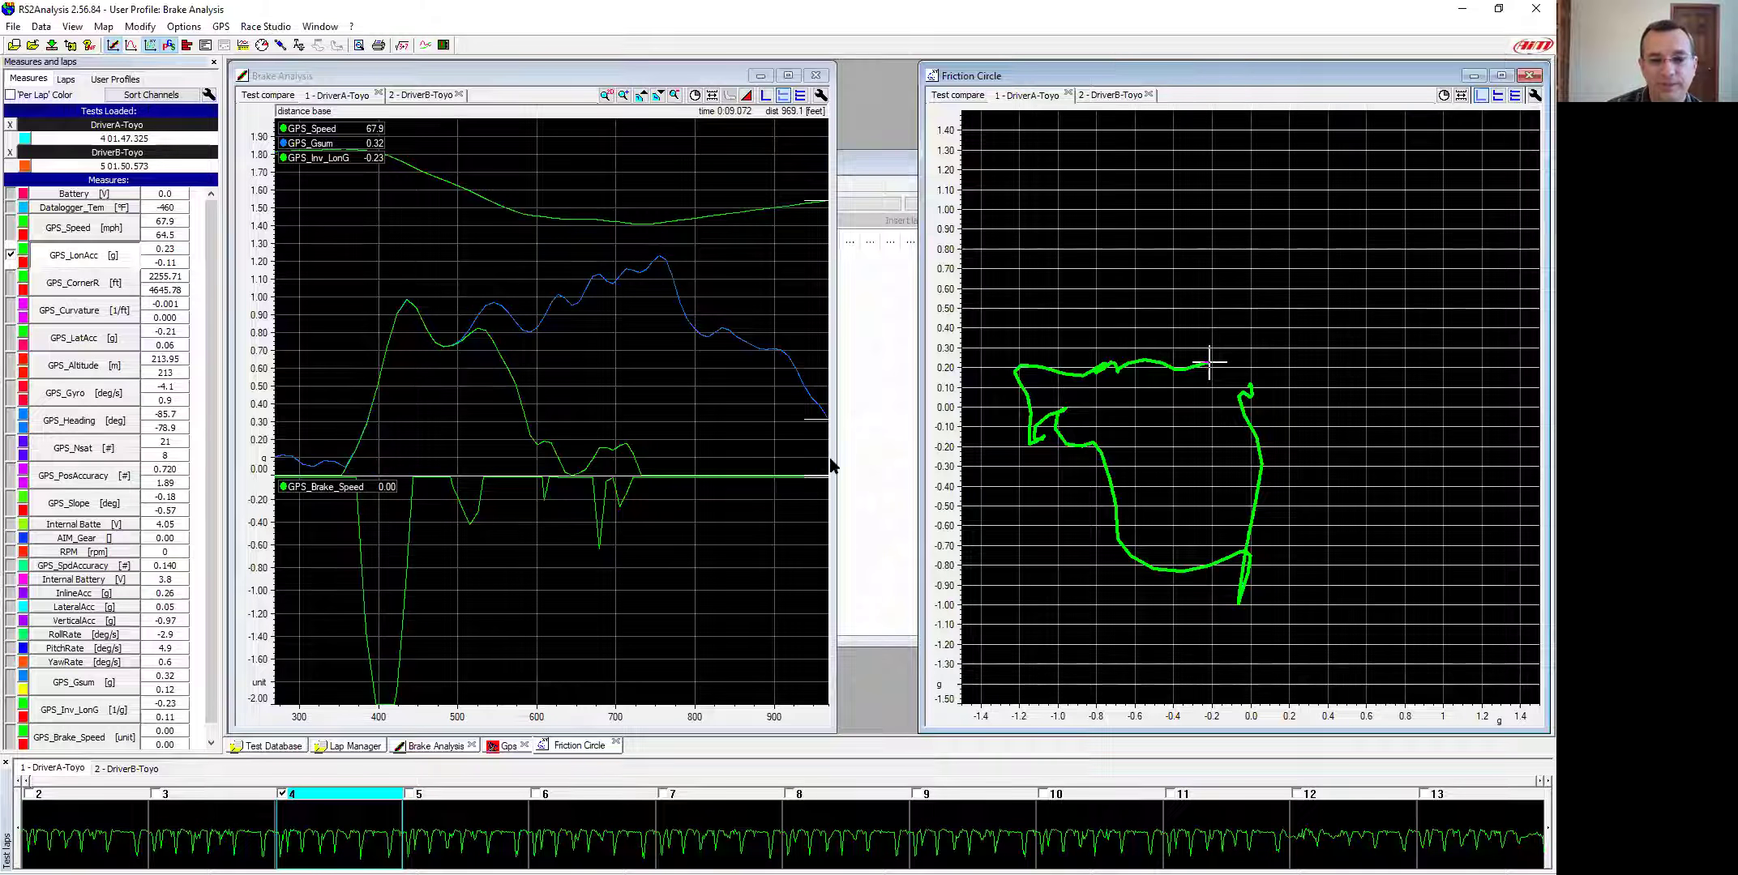
pyautogui.moveTo(833, 466); pyautogui.dragTo(940, 466)
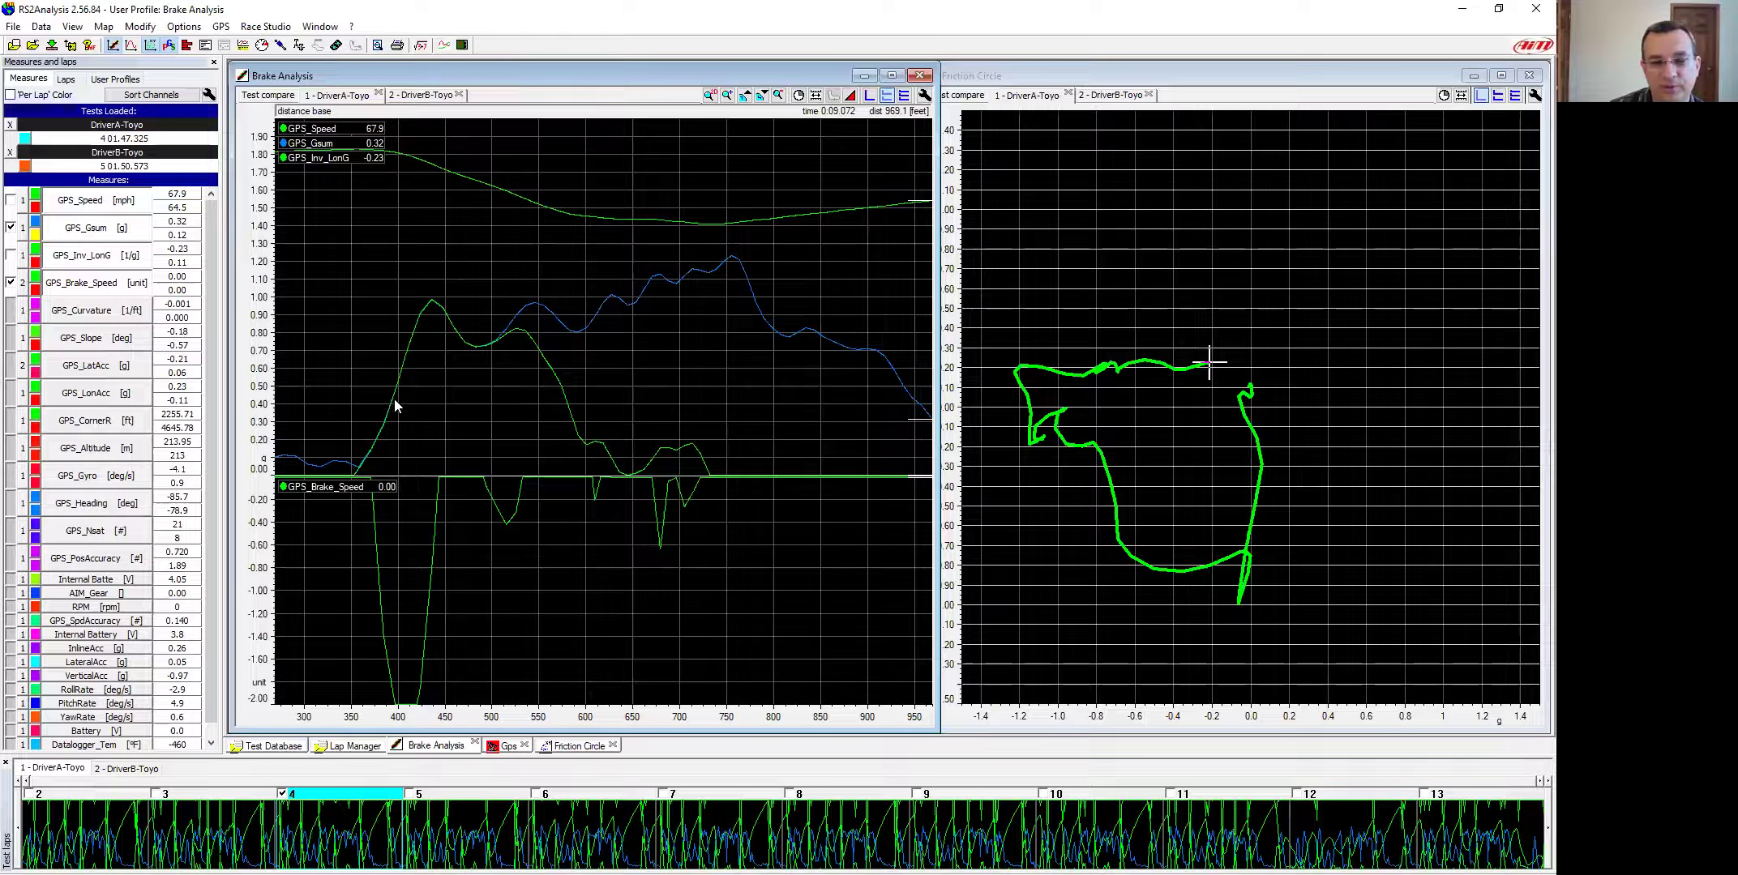
# - Compare DriverB-Toyo alone with both drivers overlaid in Brake Analysis, and isolate DriverB-Toyo in the friction circle after viewing its overlay
pyautogui.click(415, 95)
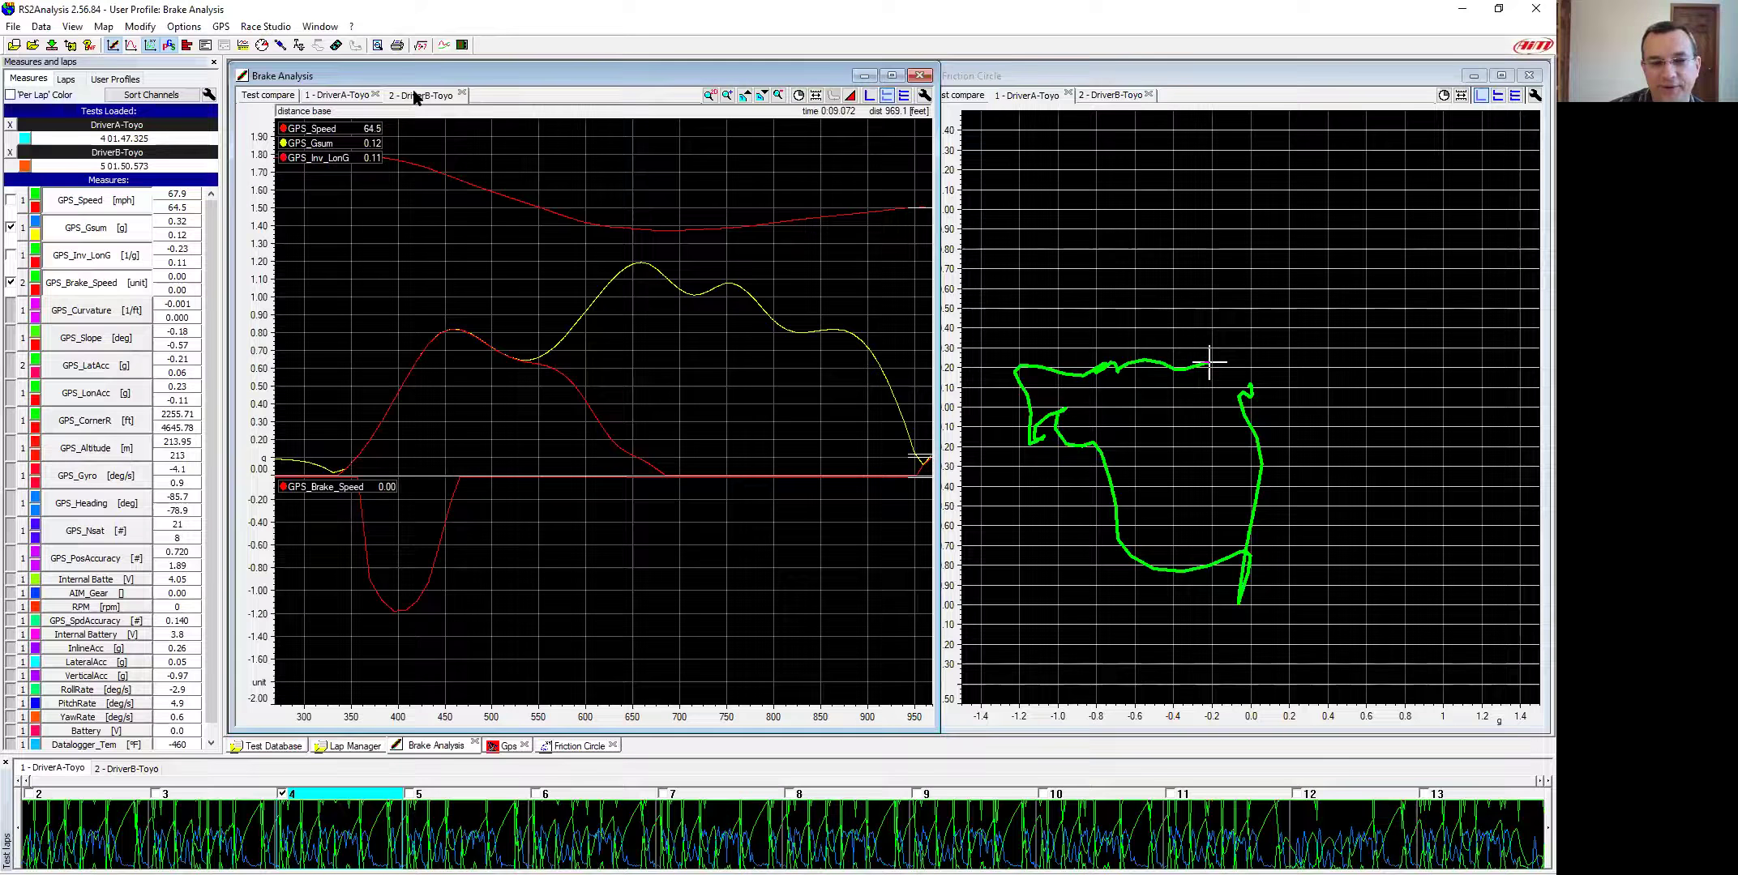
pyautogui.click(254, 99)
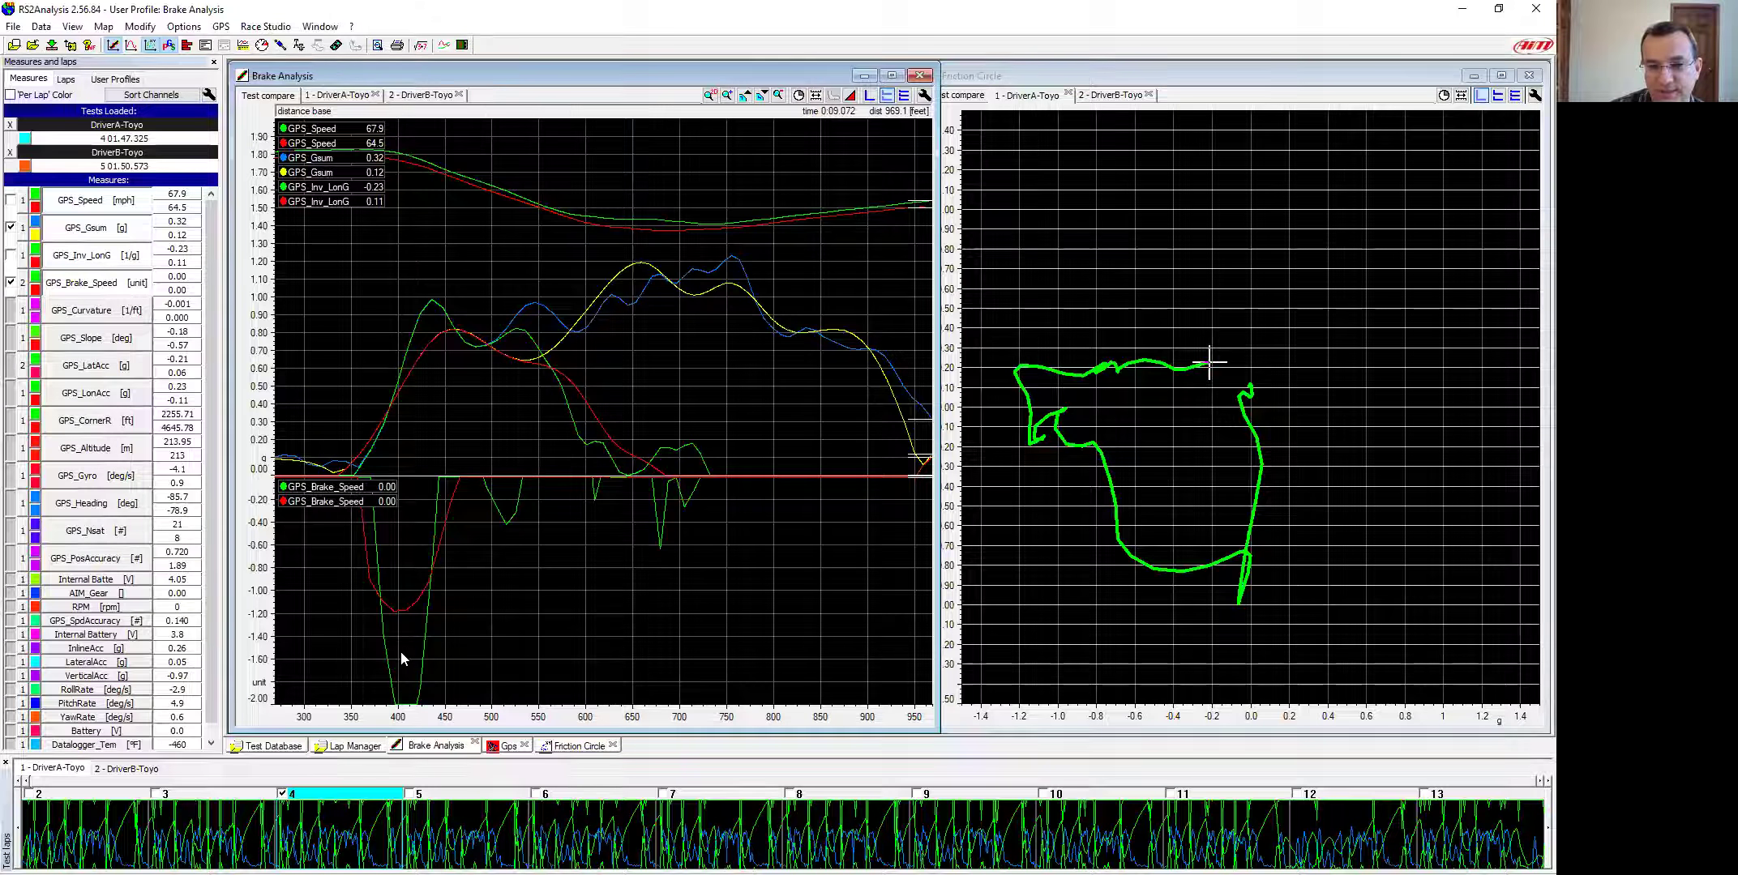
pyautogui.click(967, 101)
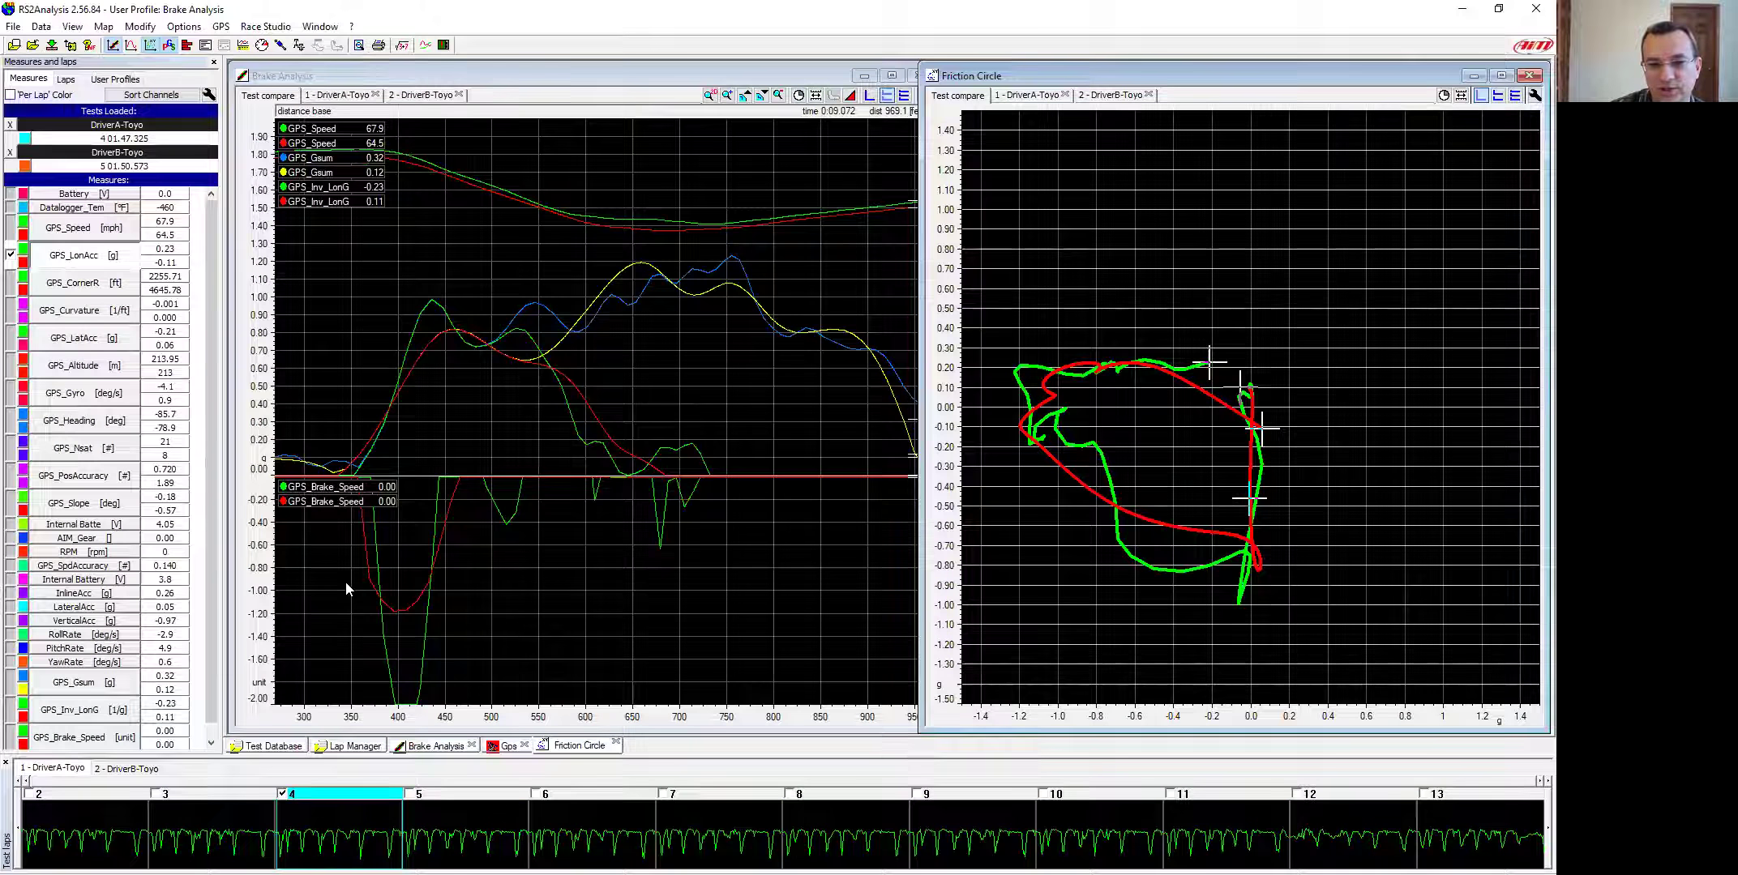
pyautogui.click(1115, 97)
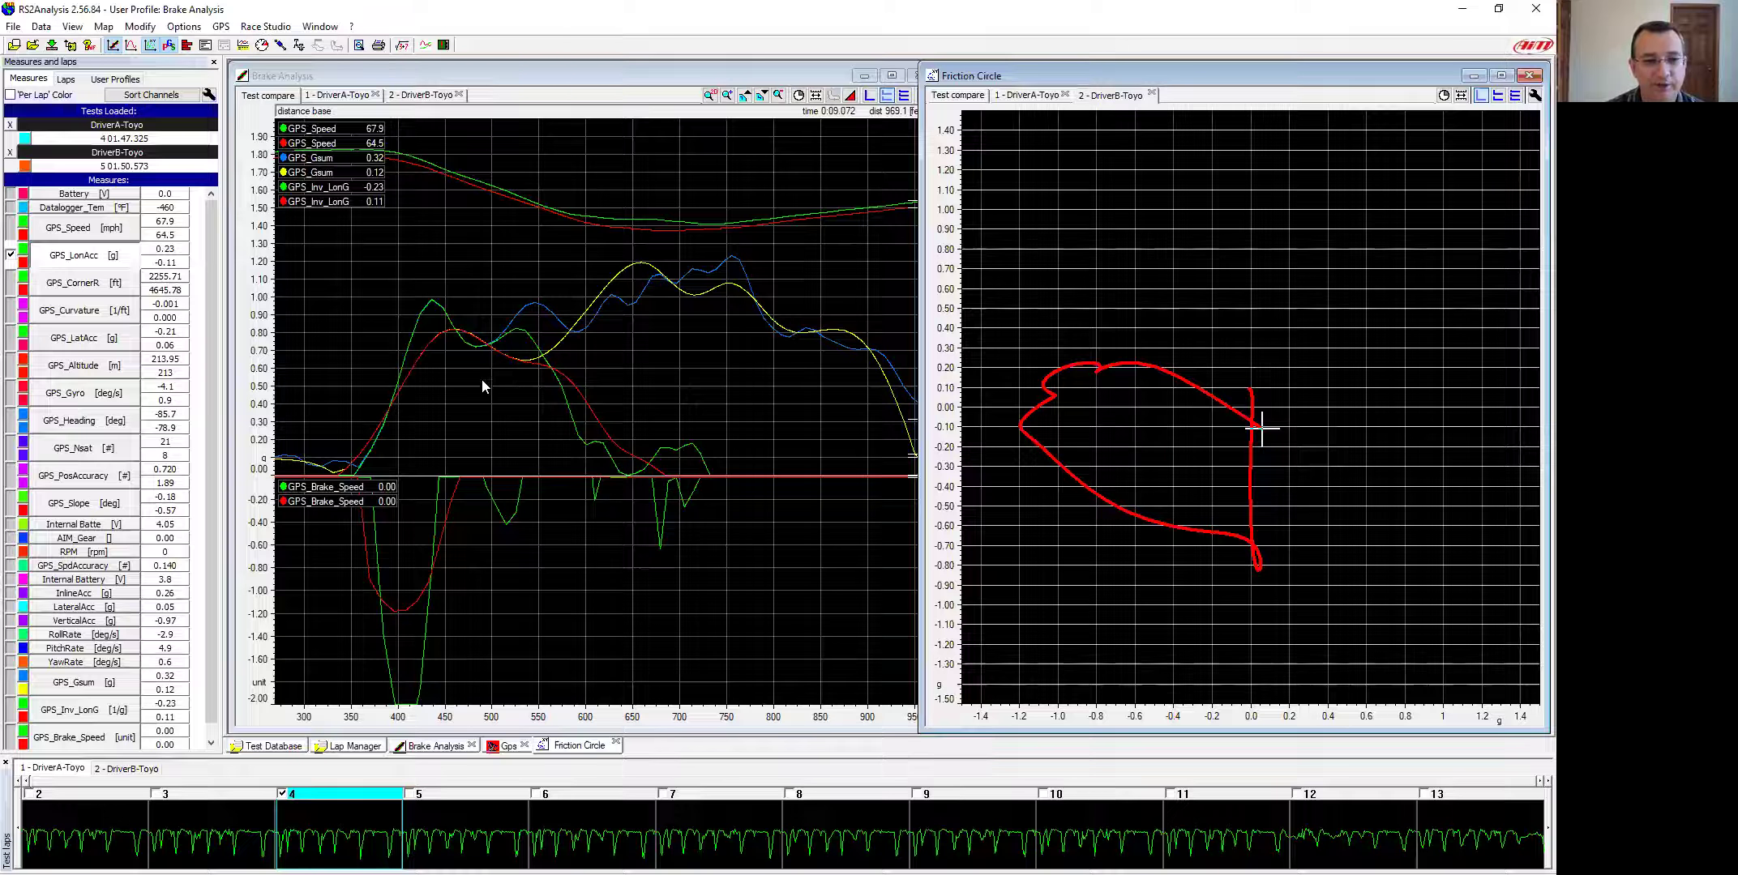
# - Examine the first-corner braking traces of DriverA-Toyo and DriverB-Toyo separately in Brake Analysis, and finish with both drivers overlaid
pyautogui.click(347, 97)
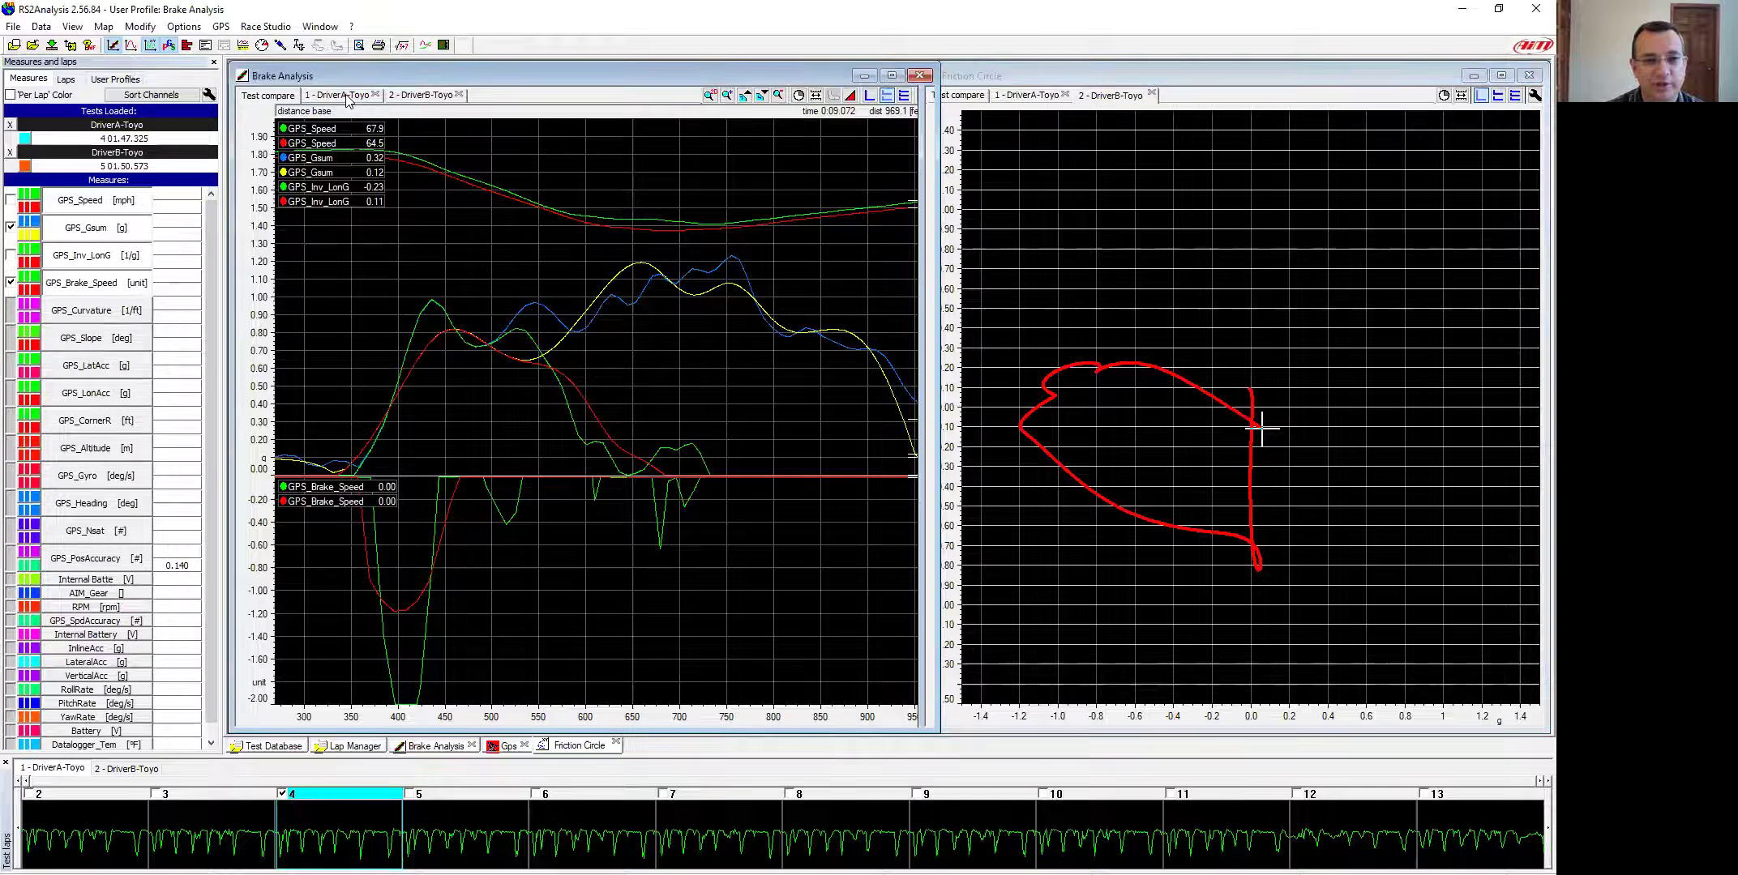
pyautogui.click(347, 97)
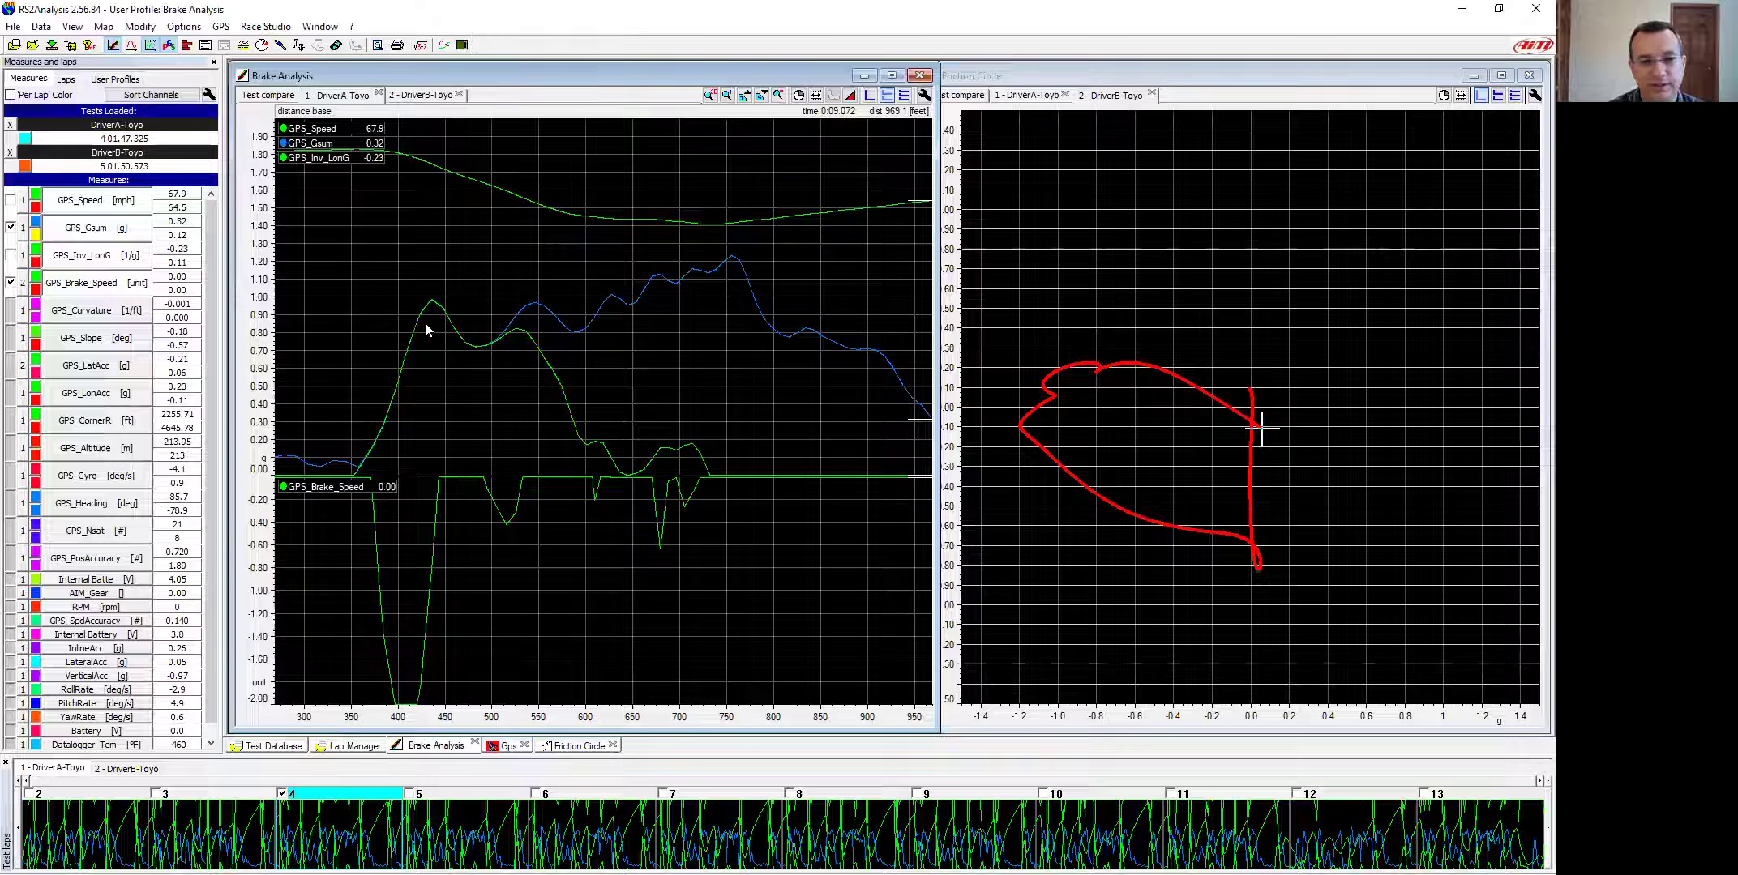
pyautogui.click(419, 97)
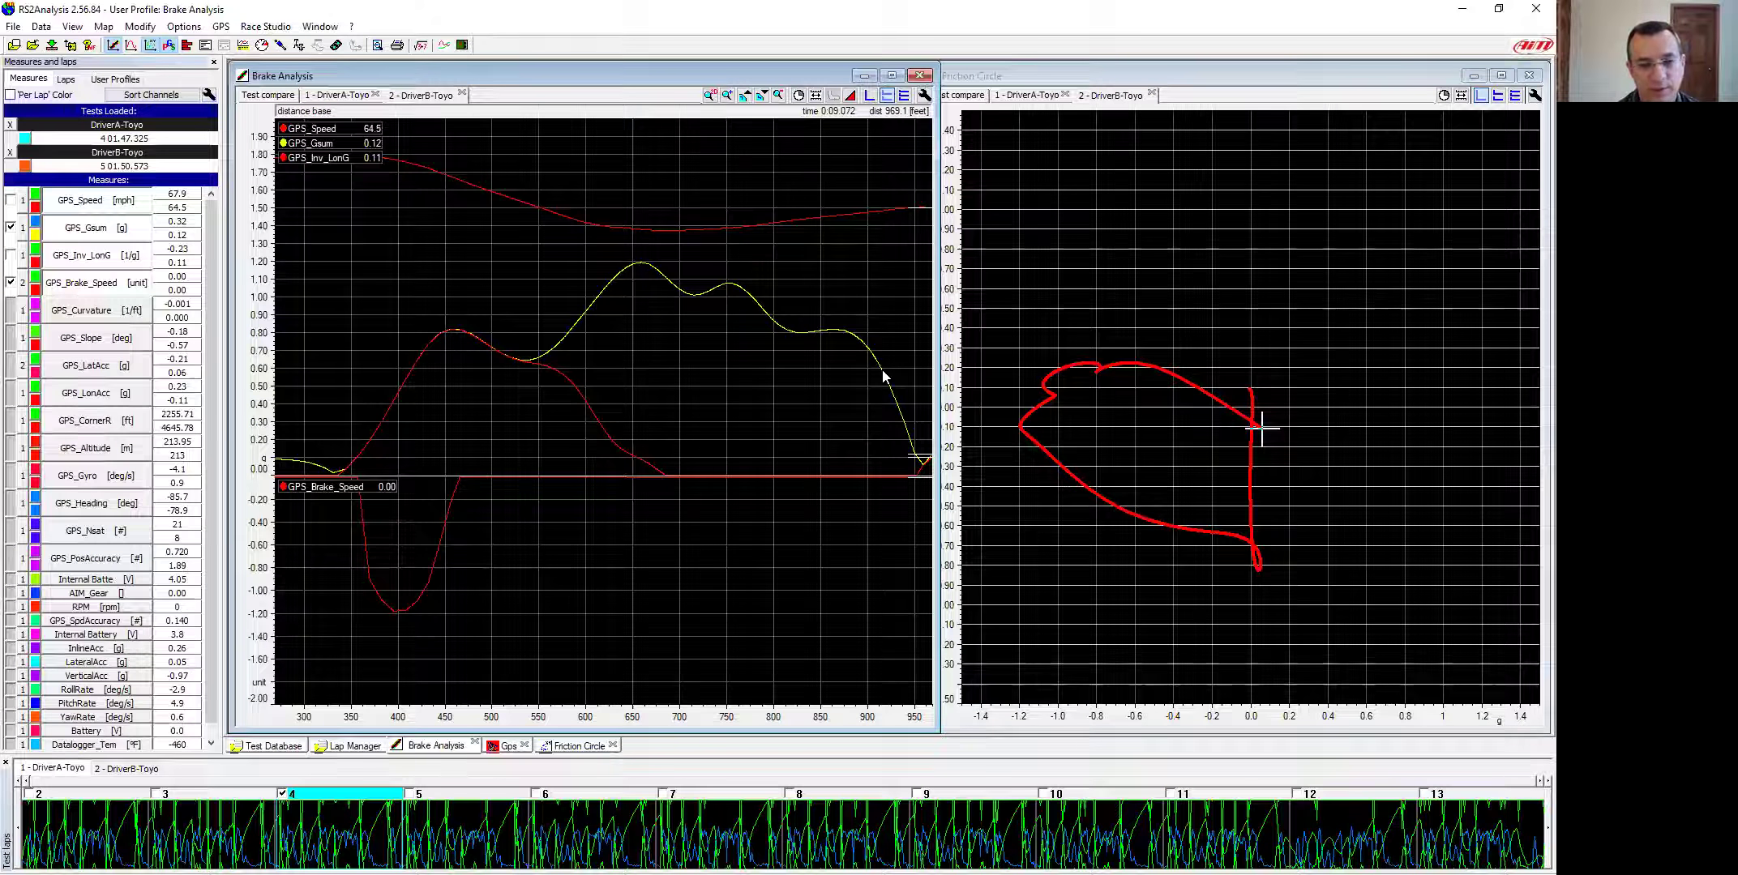
pyautogui.click(341, 95)
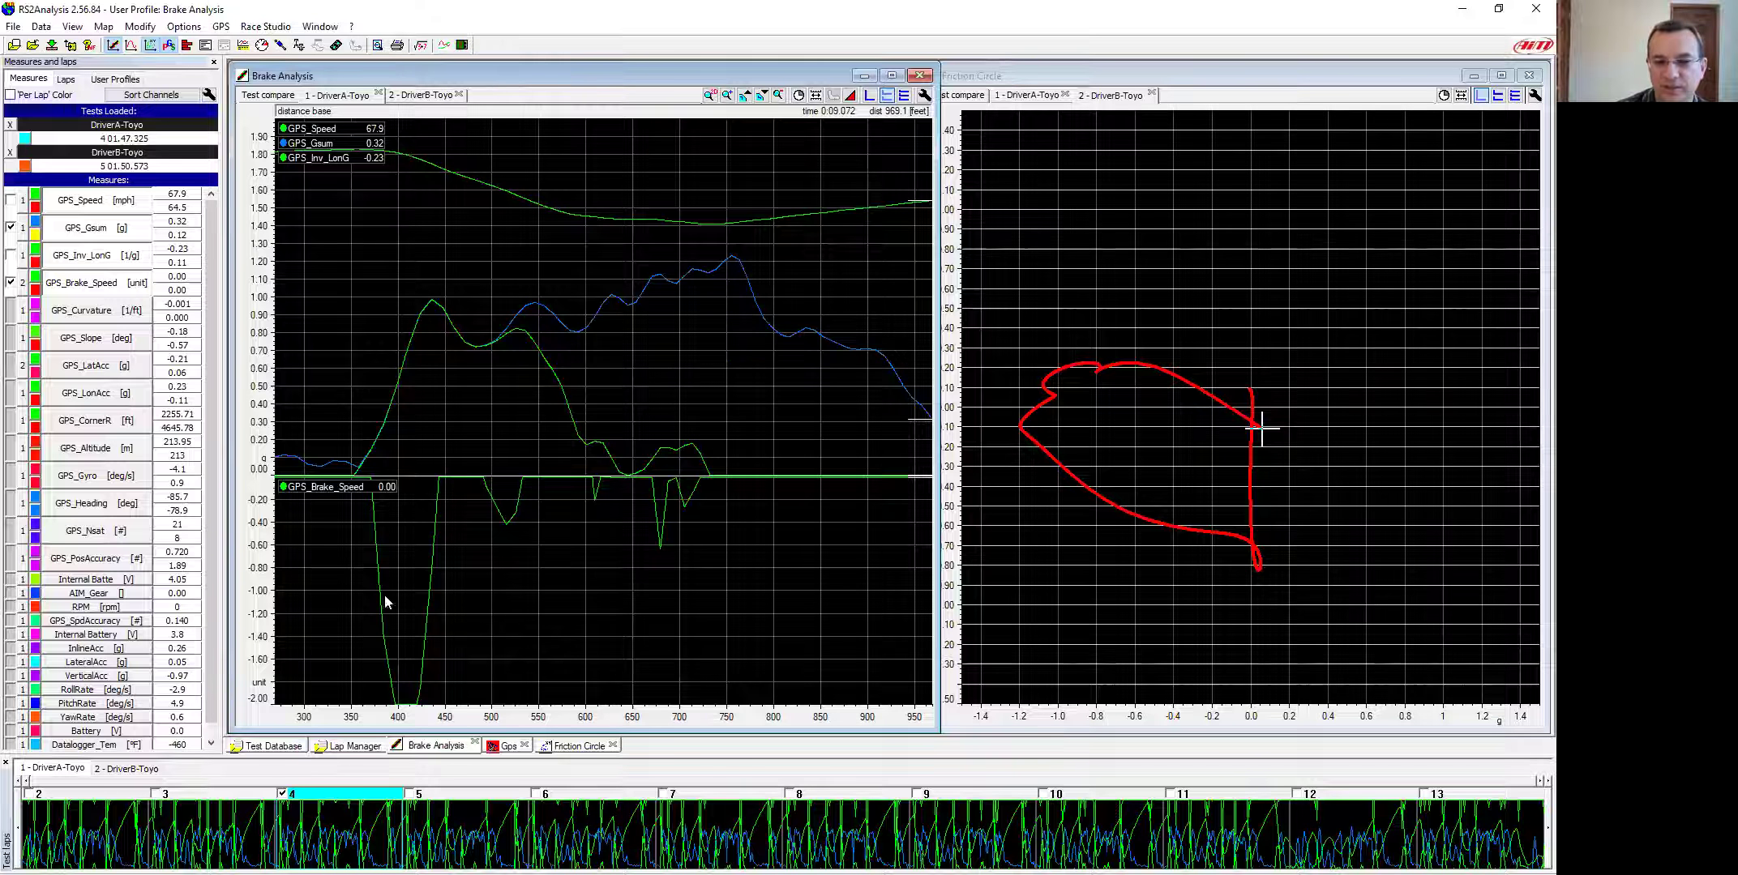
pyautogui.click(270, 97)
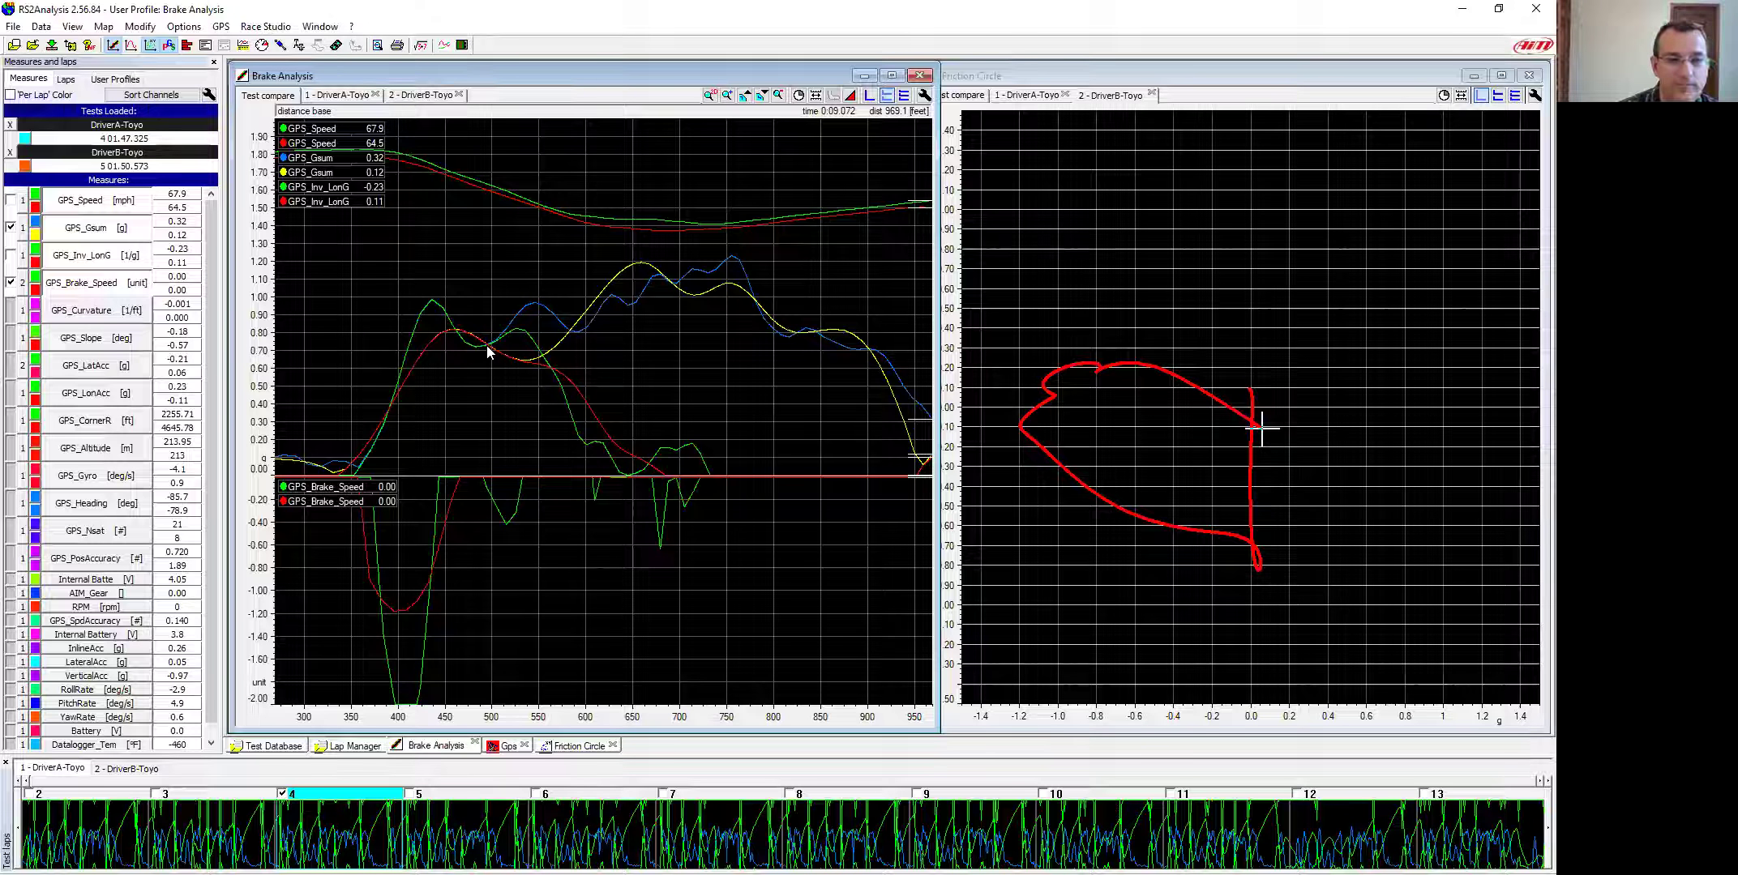
# - Isolate DriverA-Toyo in Brake Analysis and frame the first braking zone, about 295 to 640 ft
pyautogui.click(340, 96)
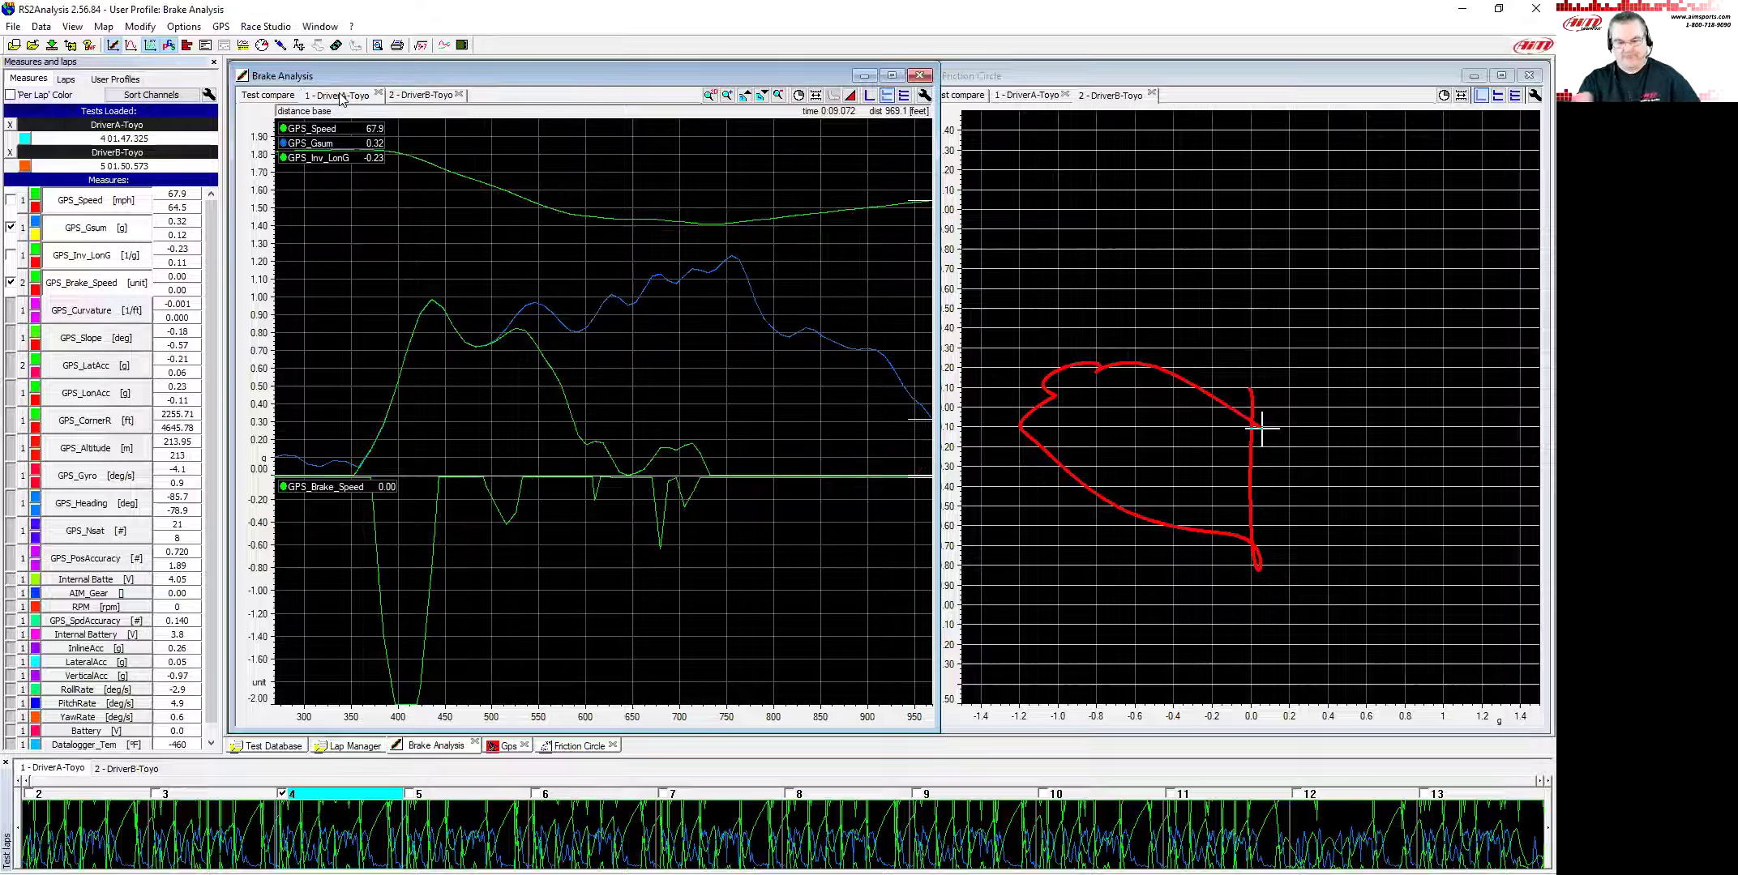
pyautogui.scroll(1, 470, 397)
pyautogui.click(416, 395)
pyautogui.moveTo(432, 721); pyautogui.dragTo(936, 733)
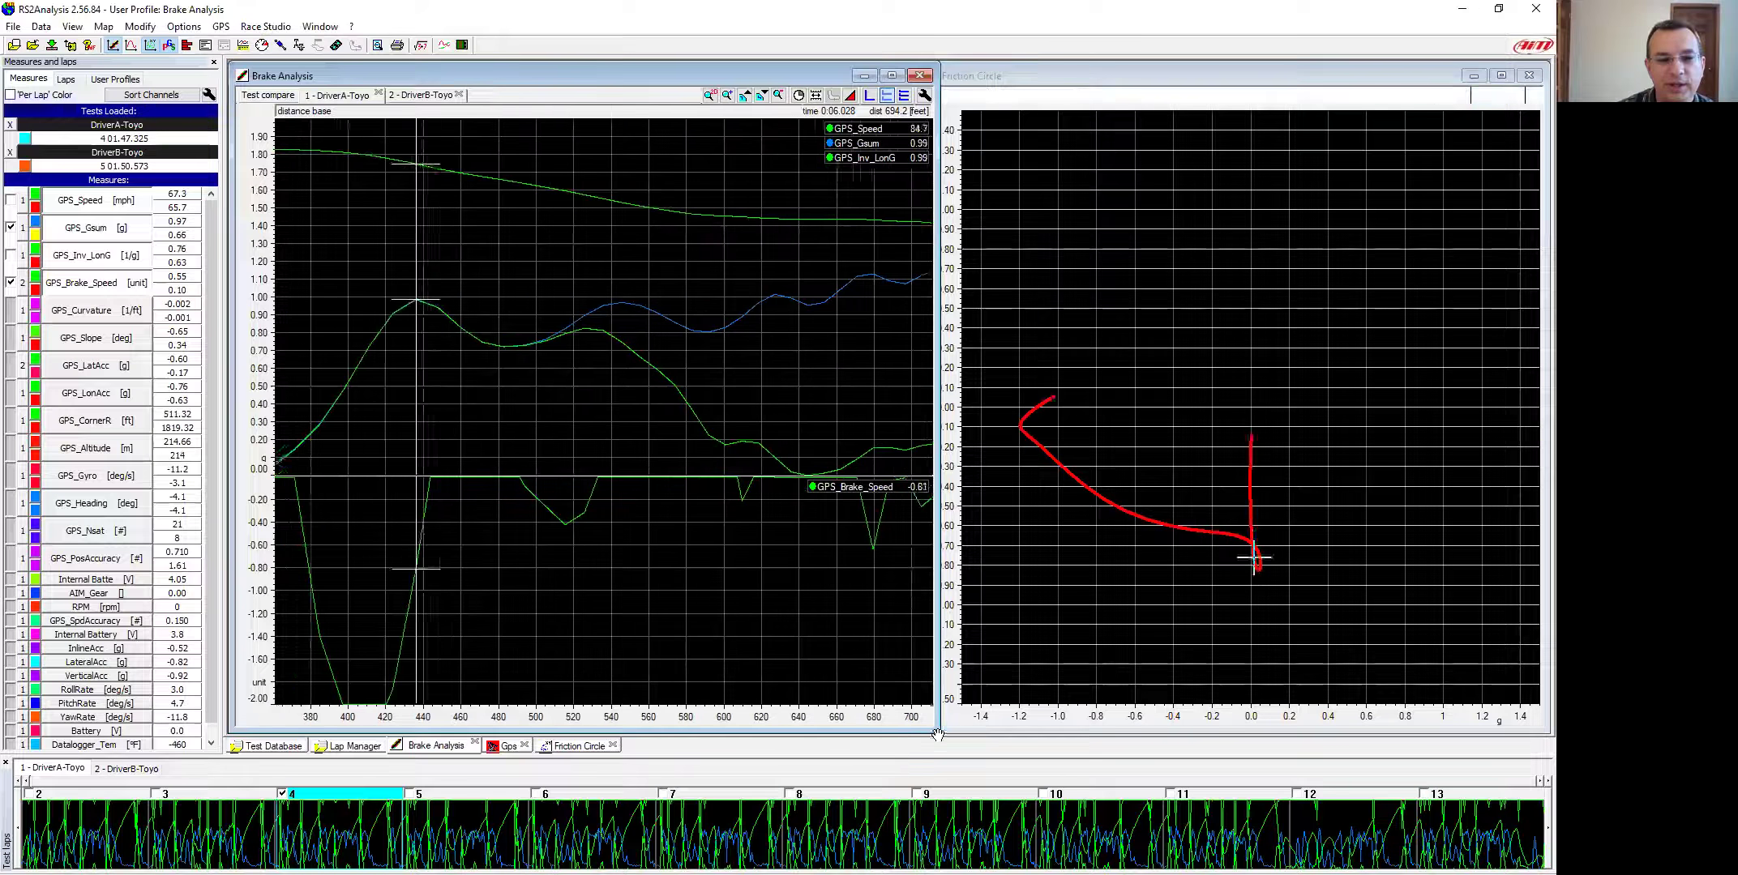
pyautogui.moveTo(579, 721); pyautogui.dragTo(695, 720)
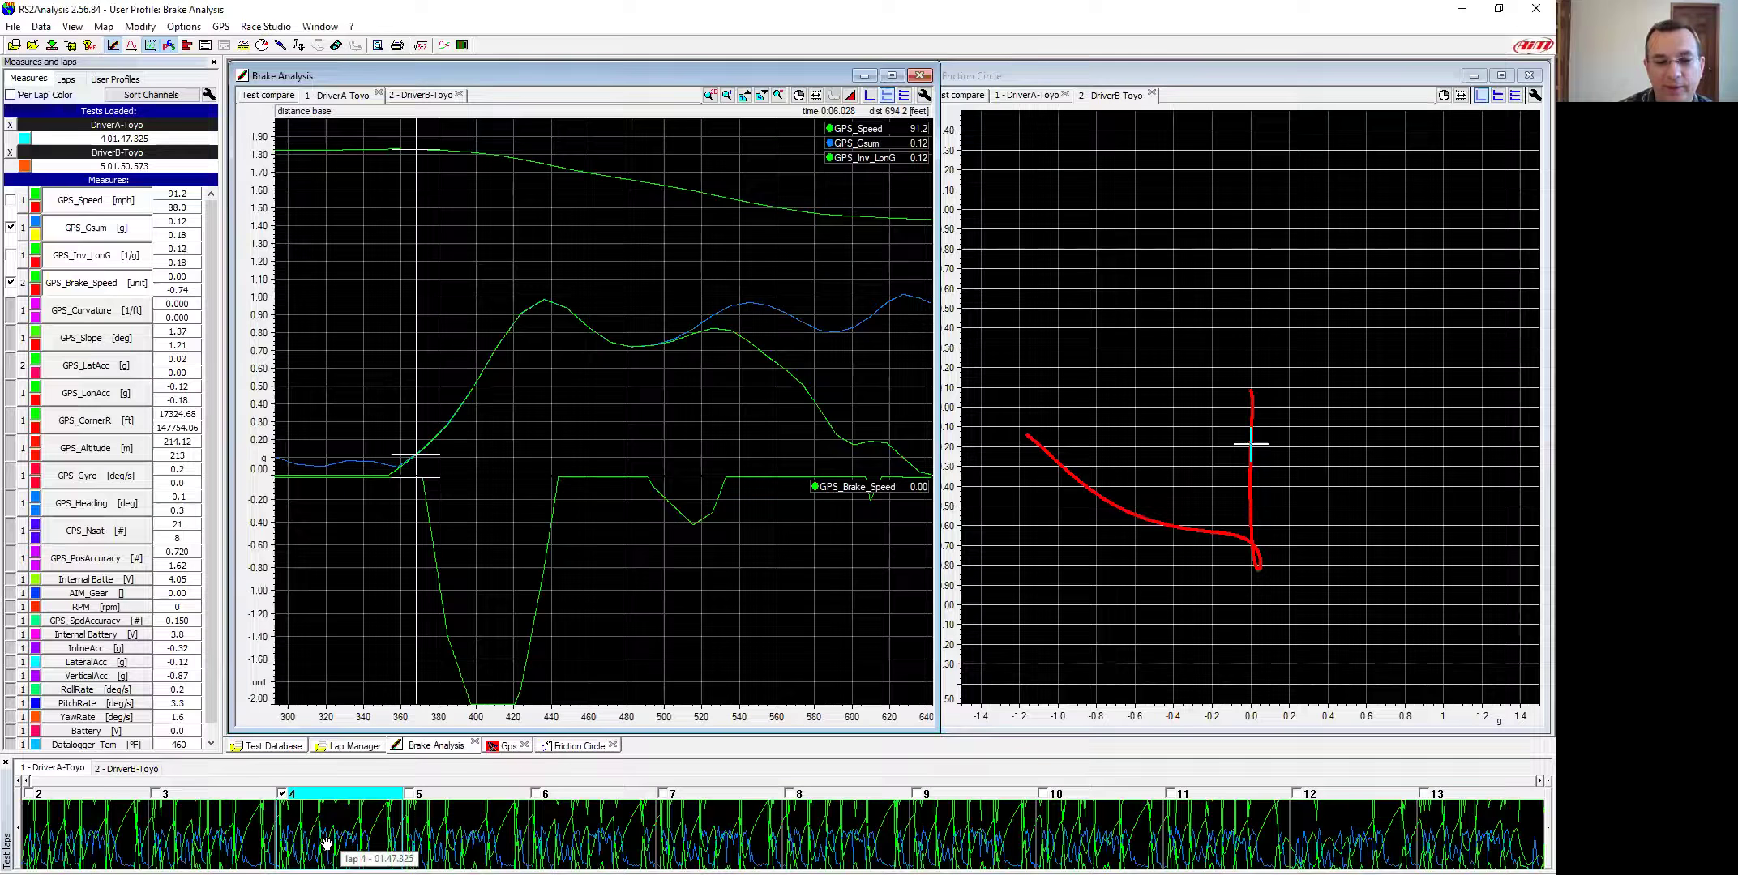
# - Examine DriverA-Toyo's first-corner braking traces lap by lap from lap 5 through lap 9, and return to lap 4
pyautogui.click(454, 837)
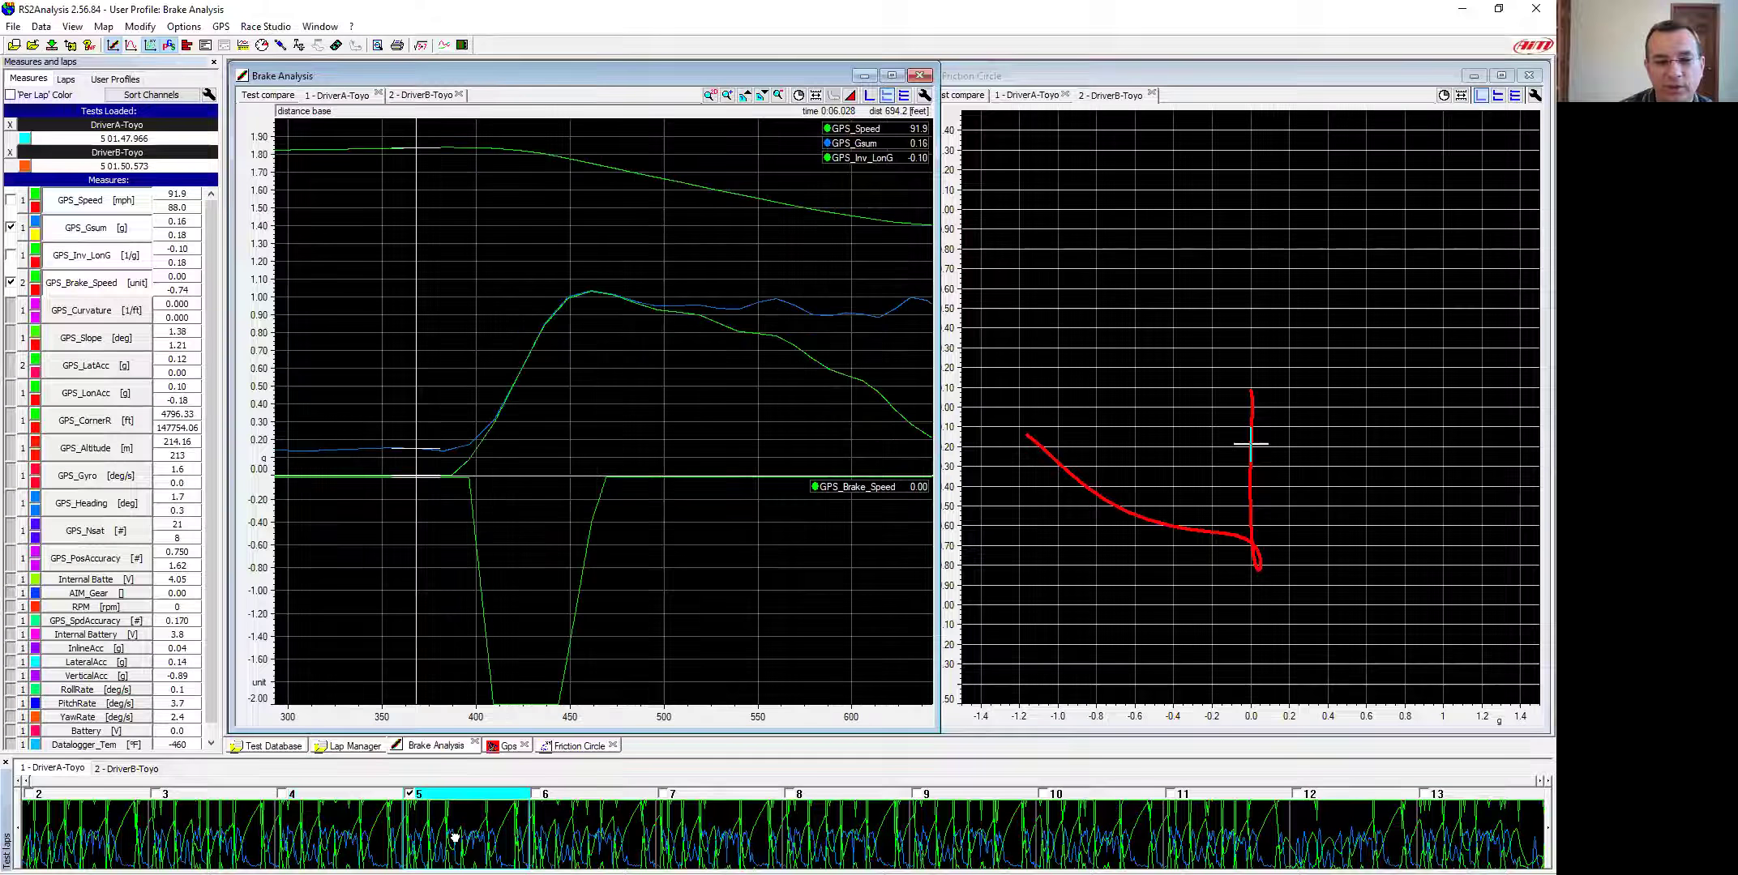
pyautogui.click(559, 843)
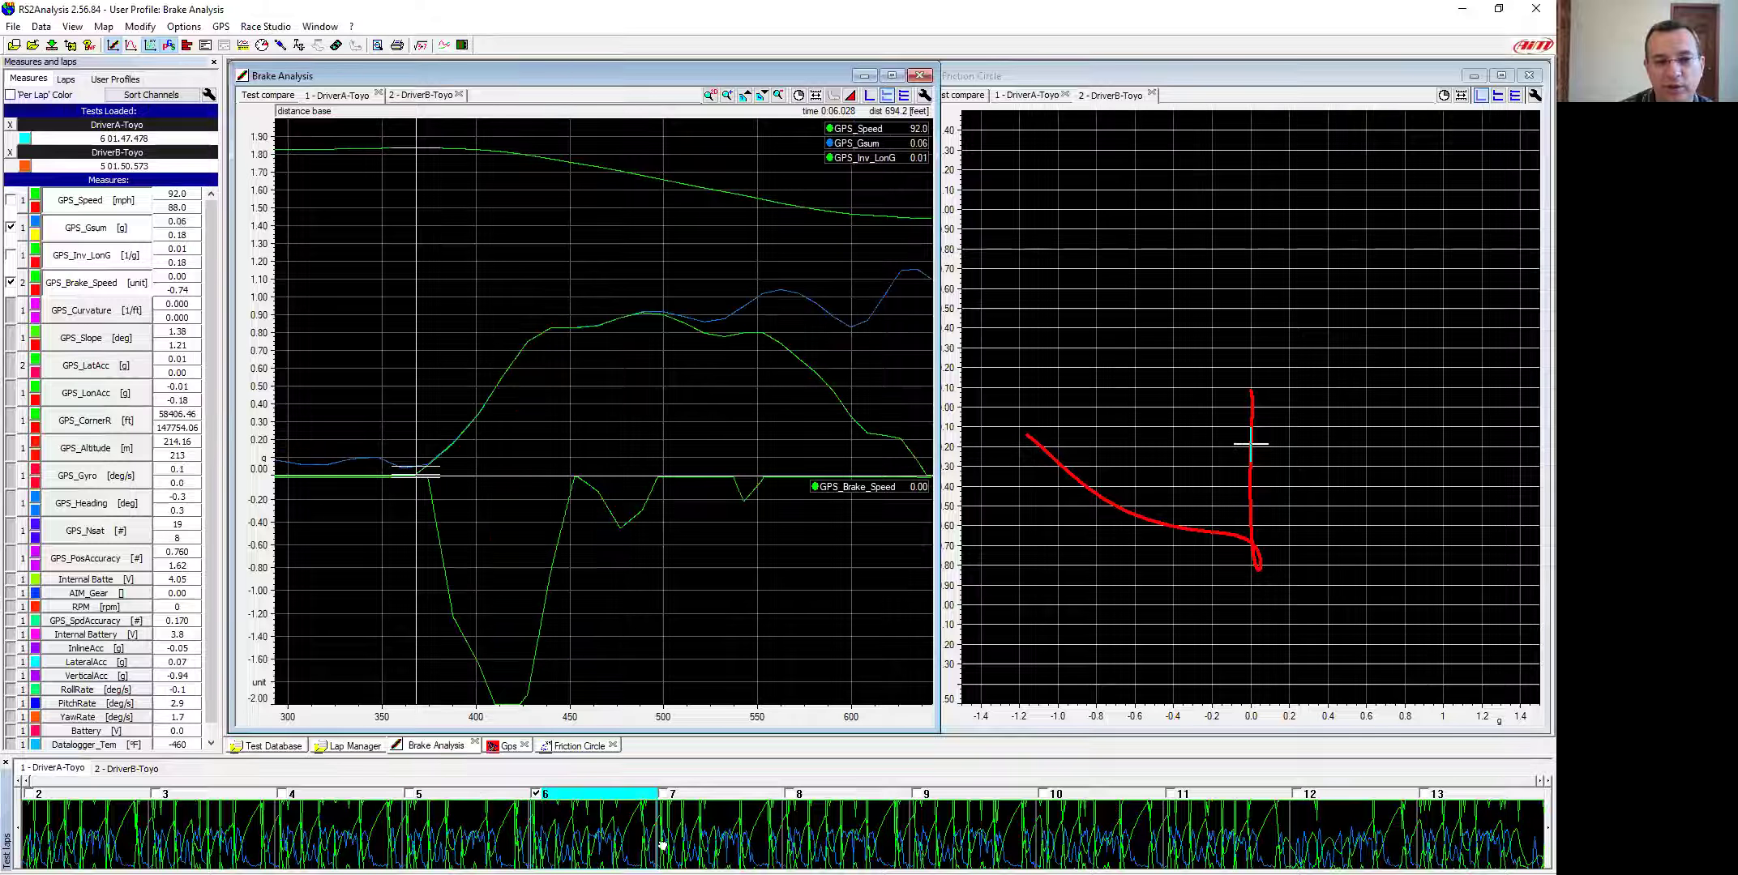
pyautogui.click(717, 847)
pyautogui.click(802, 848)
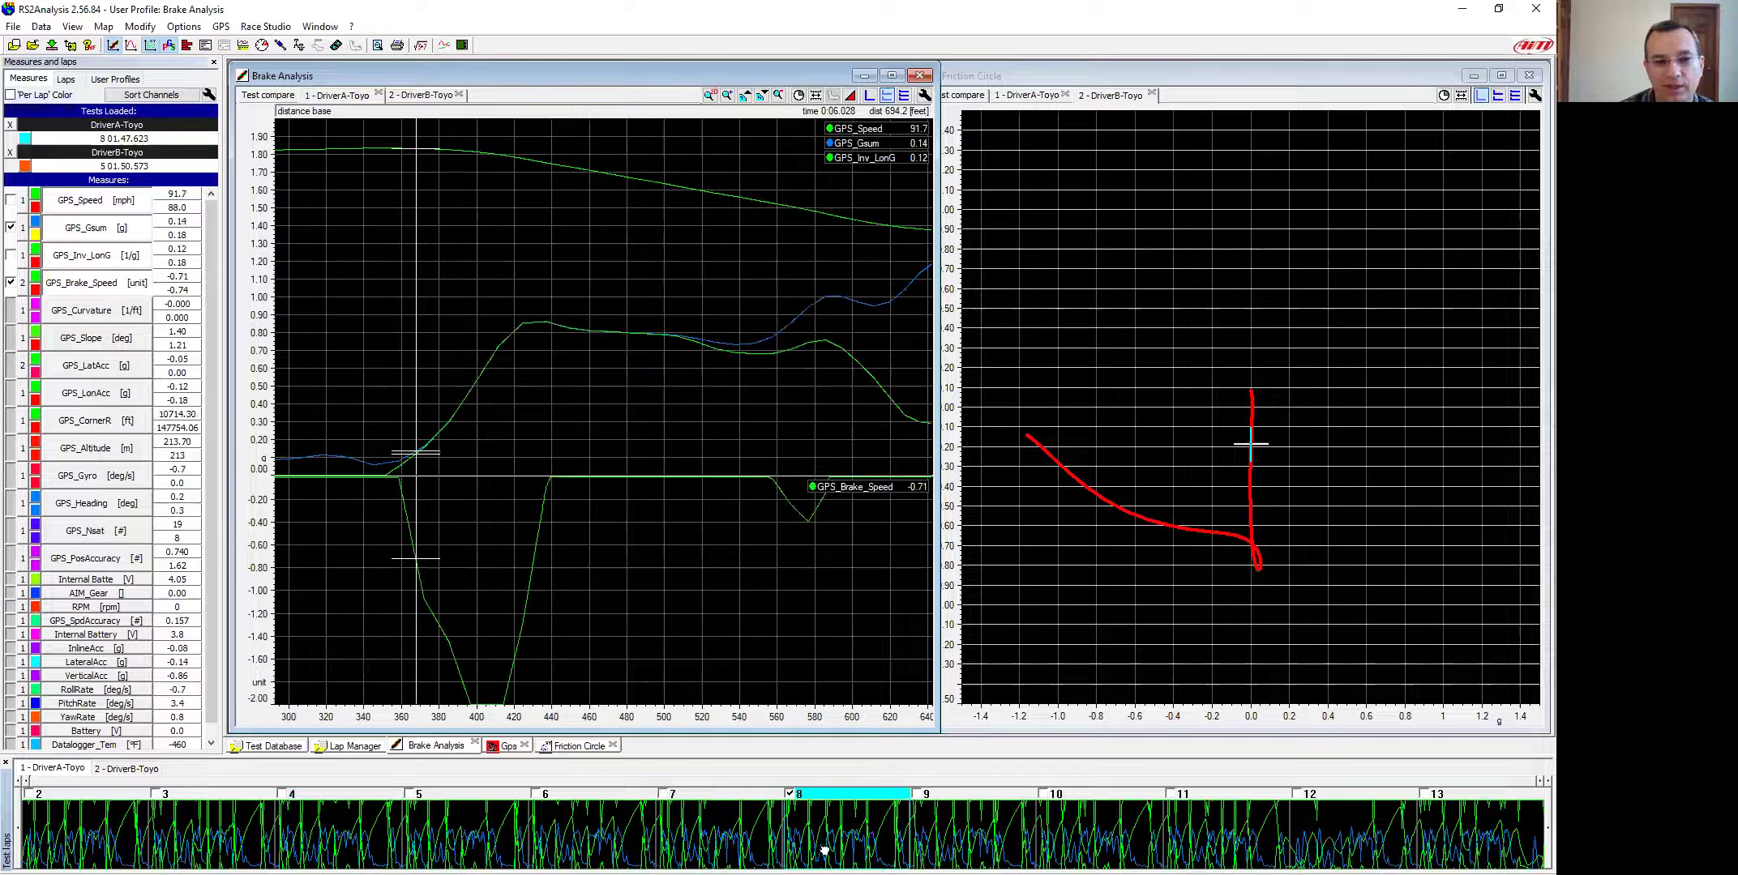
pyautogui.click(949, 848)
pyautogui.click(867, 845)
pyautogui.click(738, 838)
pyautogui.click(567, 827)
pyautogui.click(470, 824)
pyautogui.click(387, 824)
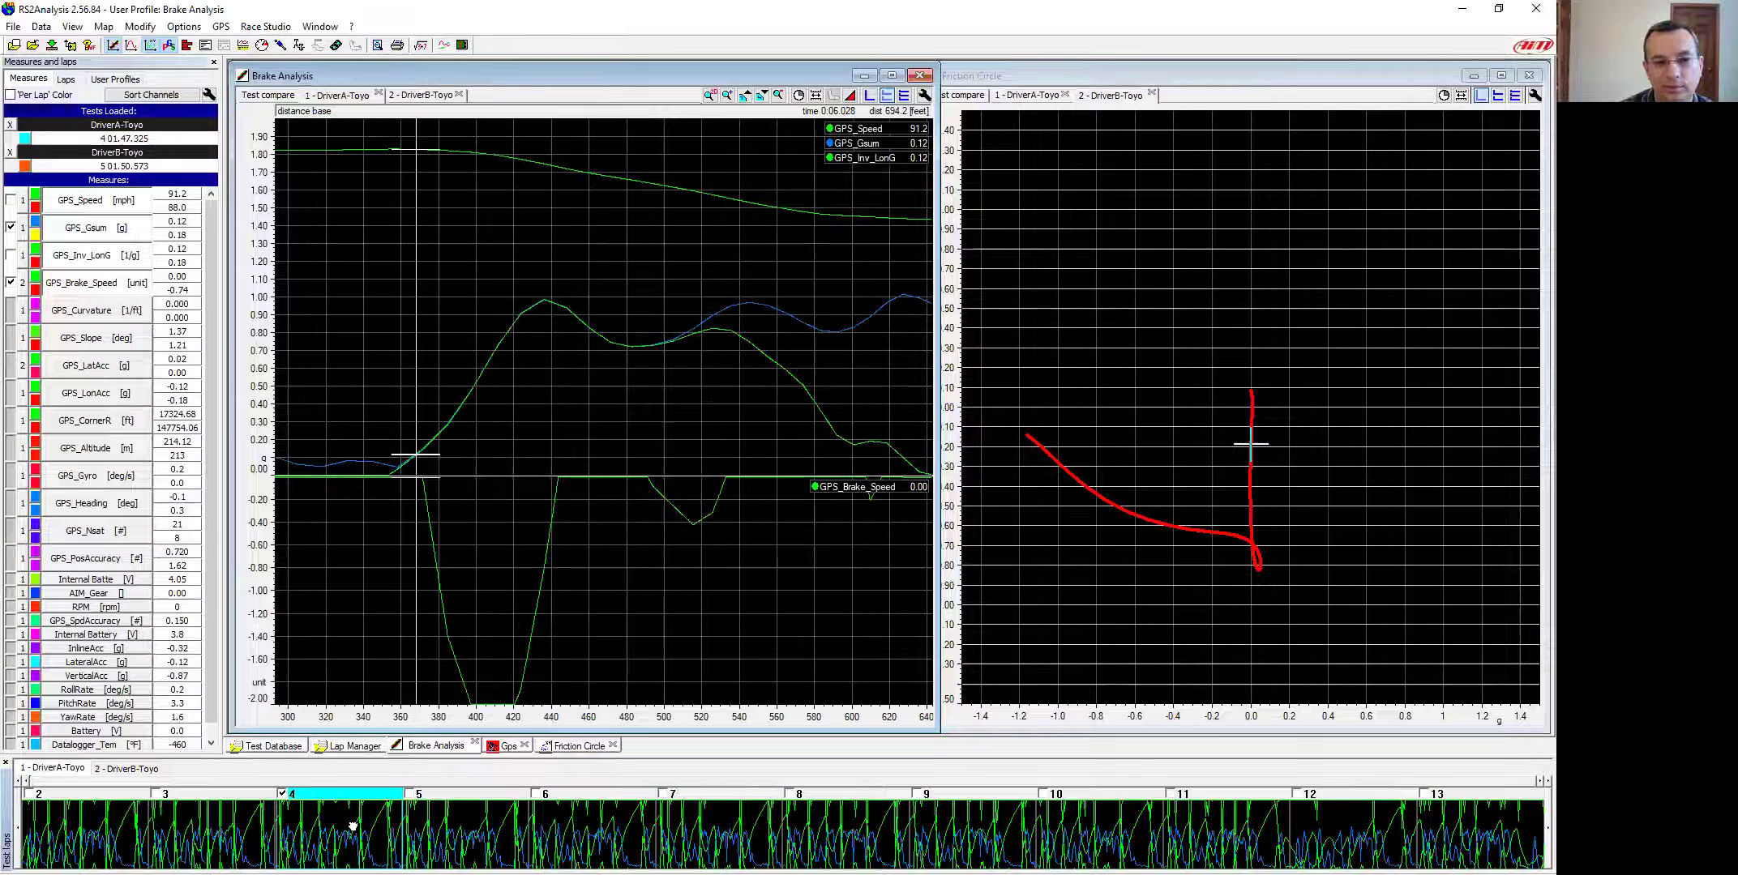
# - Compare DriverA-Toyo's first-corner braking shape again across laps 4 to 8, finishing on lap 4
pyautogui.click(453, 831)
pyautogui.click(559, 839)
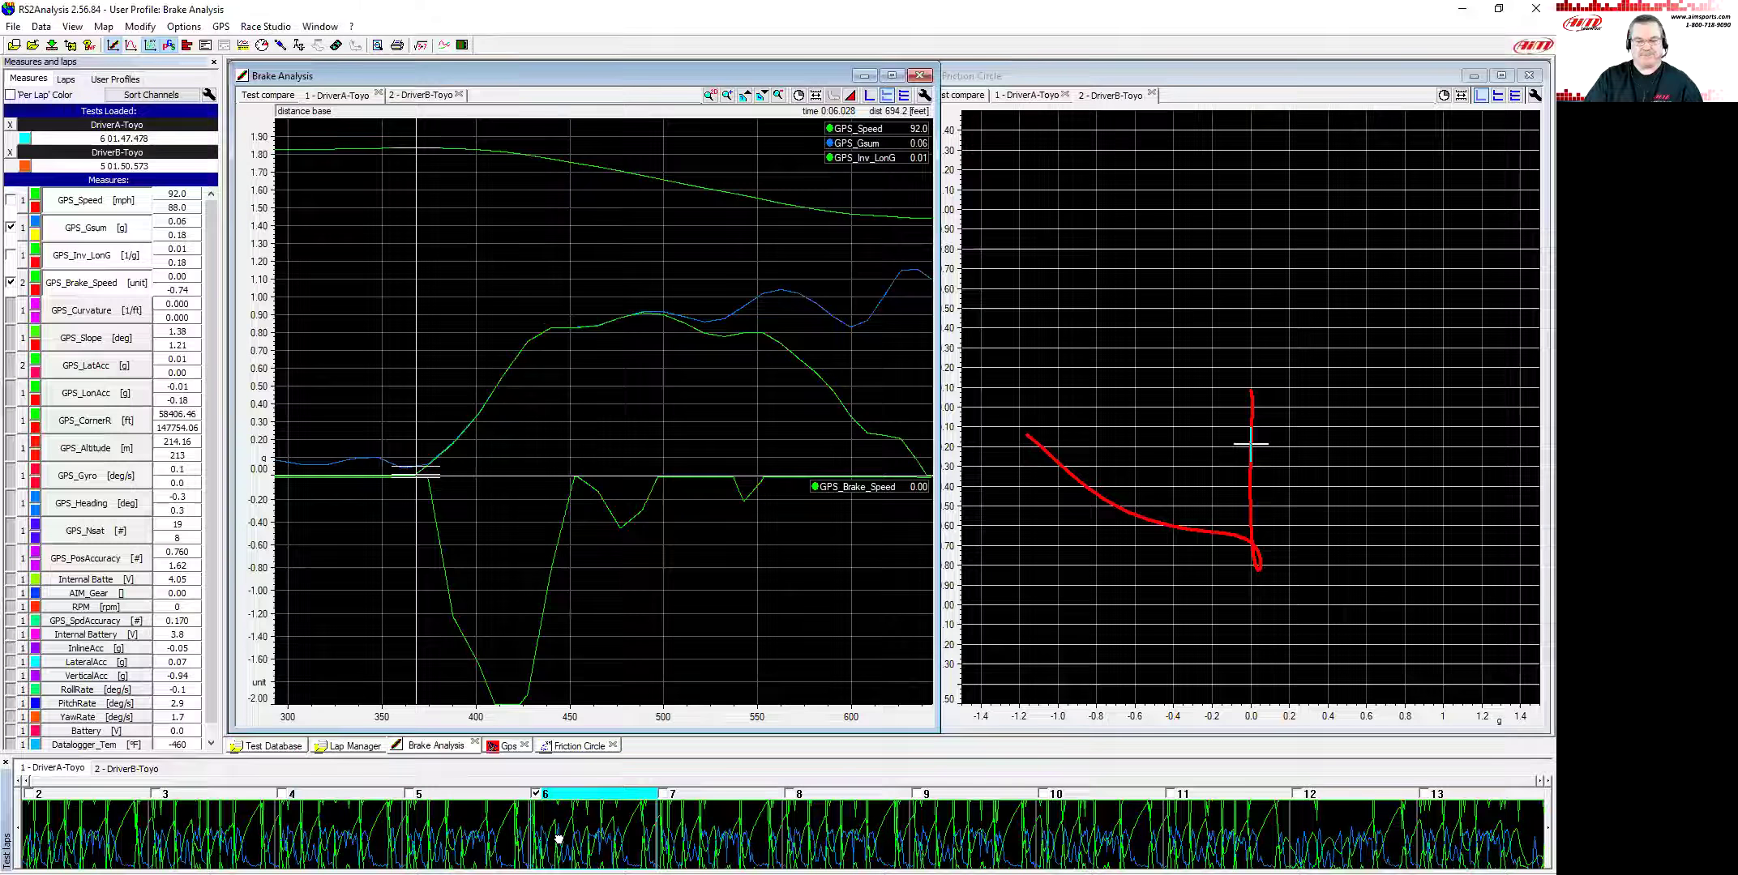
pyautogui.click(462, 835)
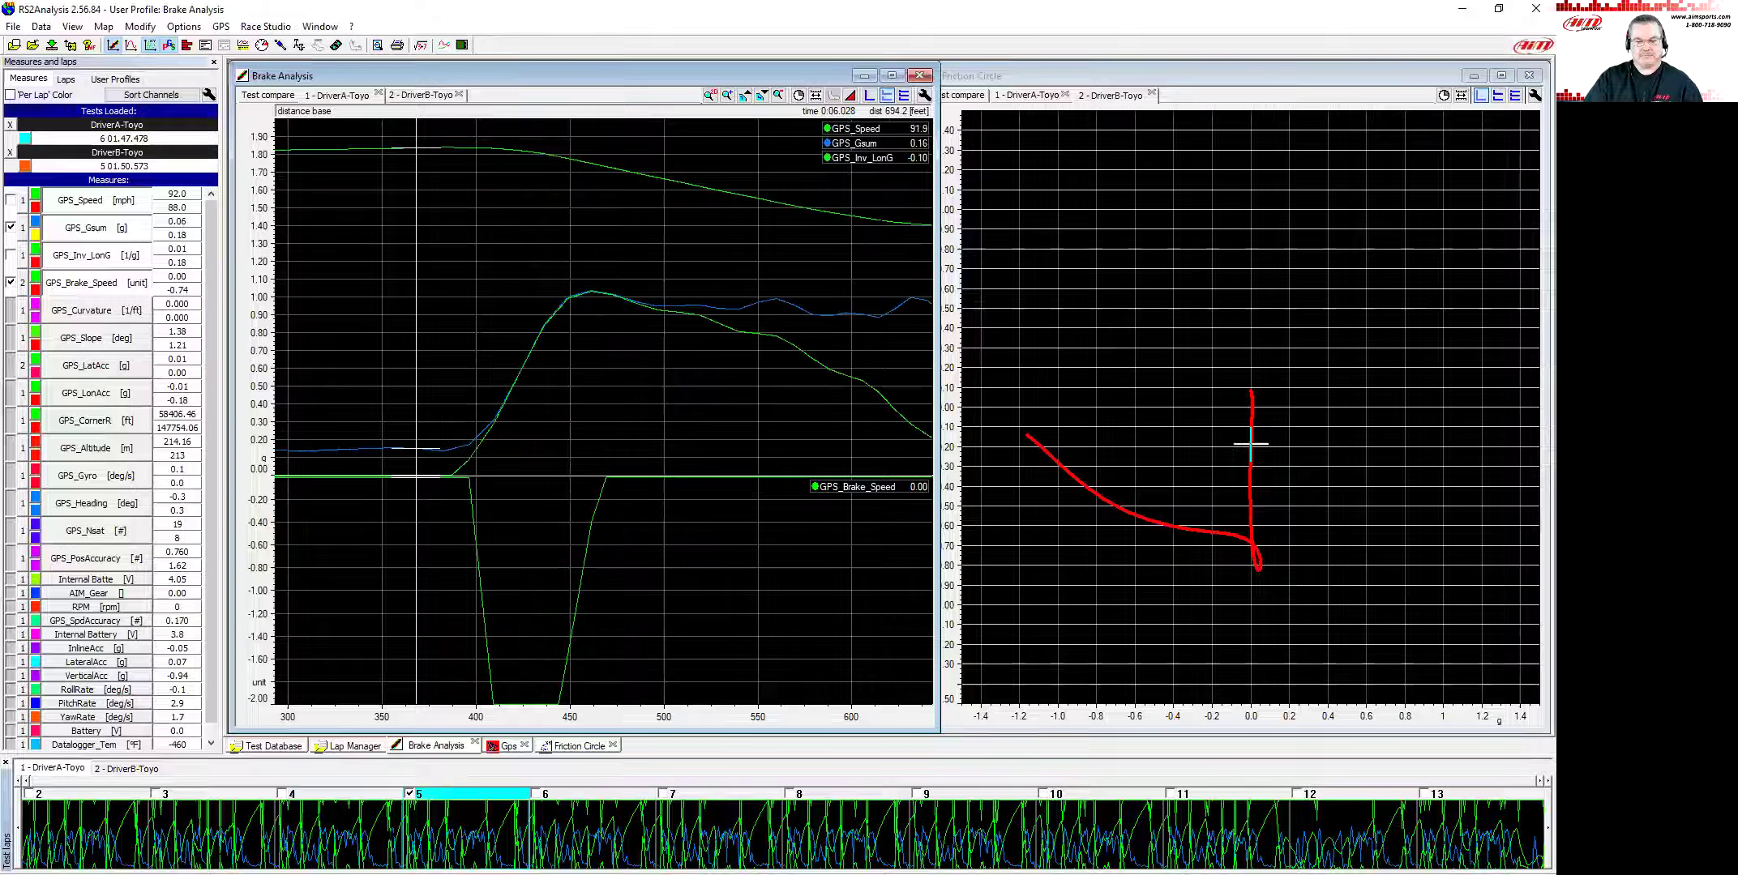
pyautogui.click(298, 830)
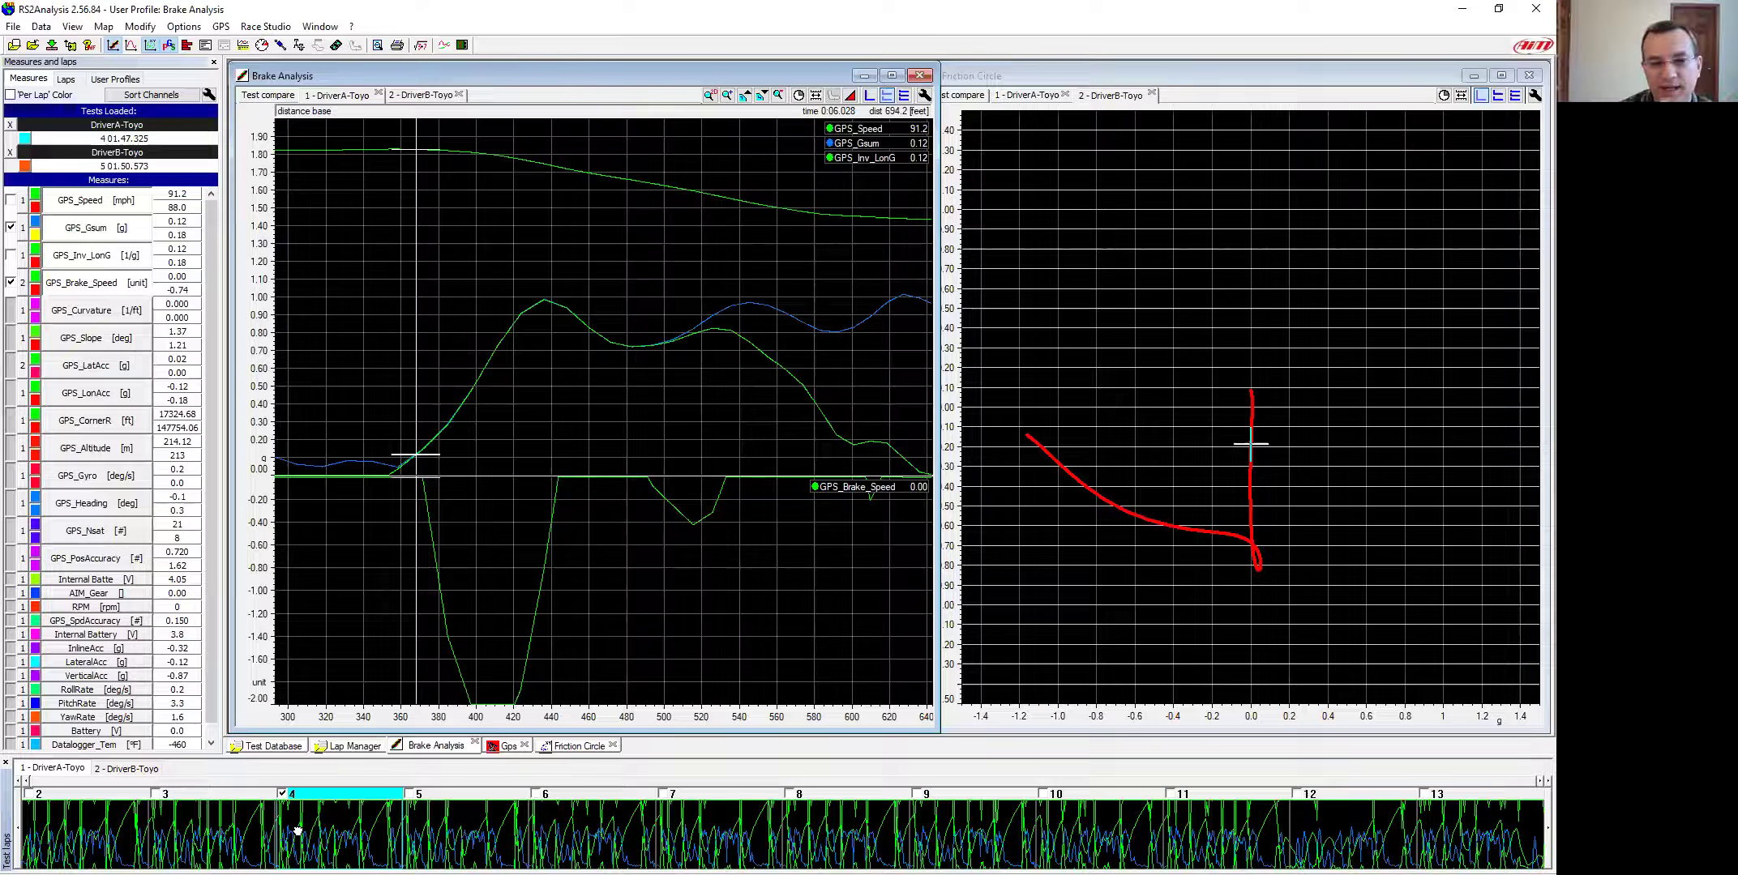
pyautogui.click(451, 832)
pyautogui.click(592, 834)
pyautogui.click(718, 835)
pyautogui.click(807, 838)
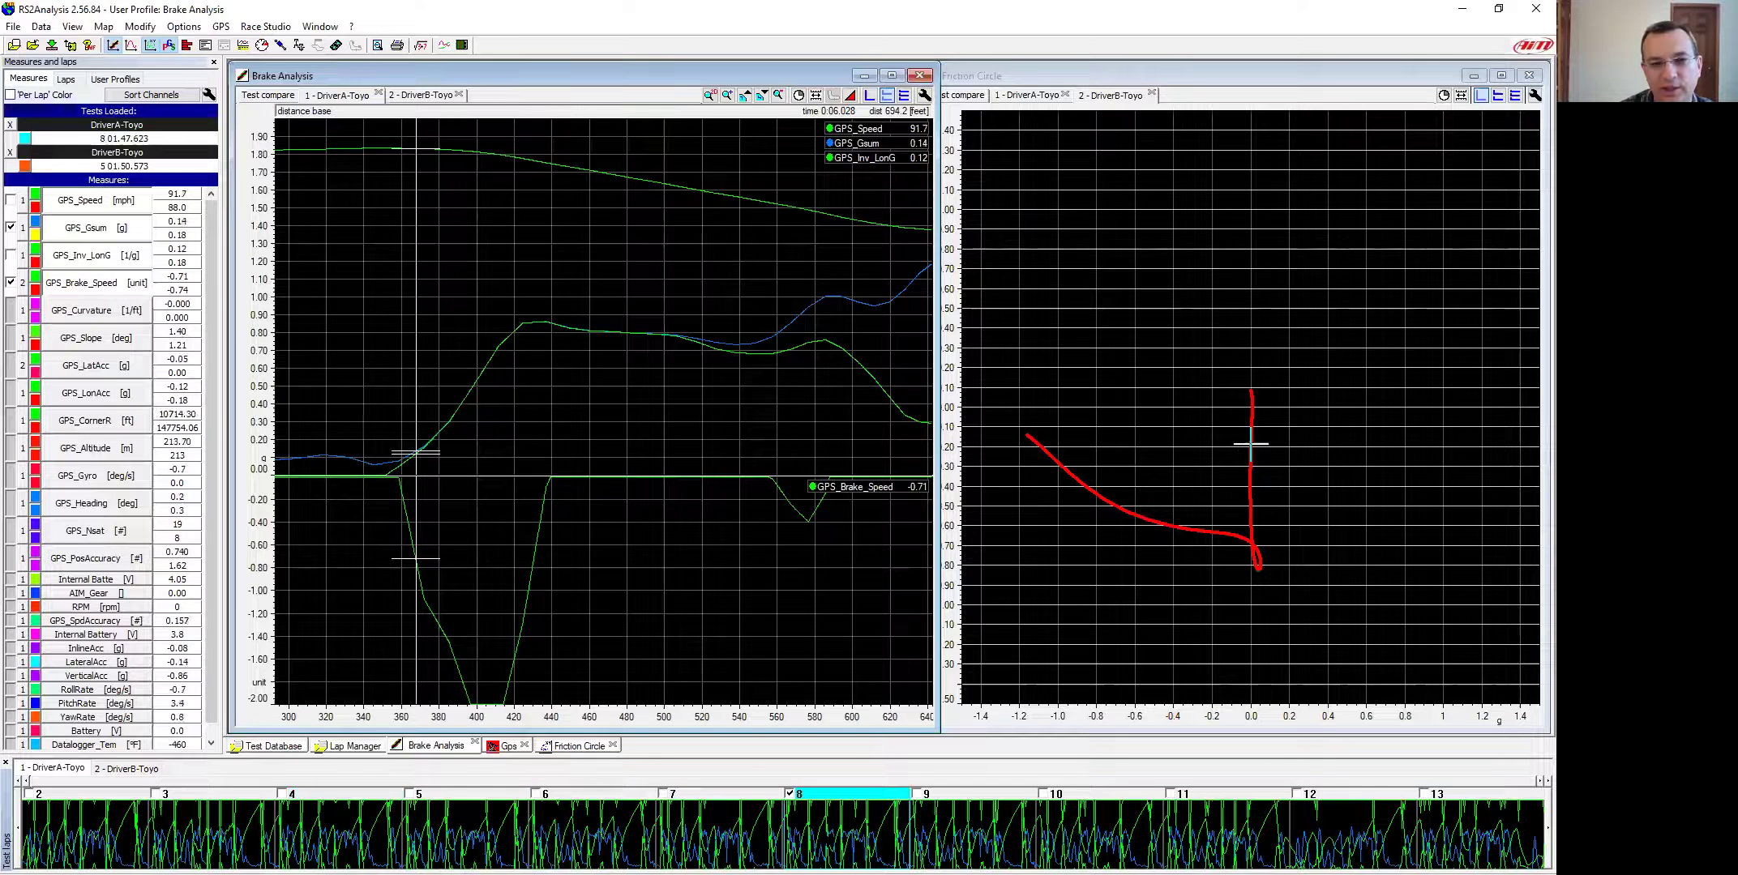
pyautogui.click(707, 835)
pyautogui.click(583, 833)
pyautogui.click(448, 831)
pyautogui.click(313, 824)
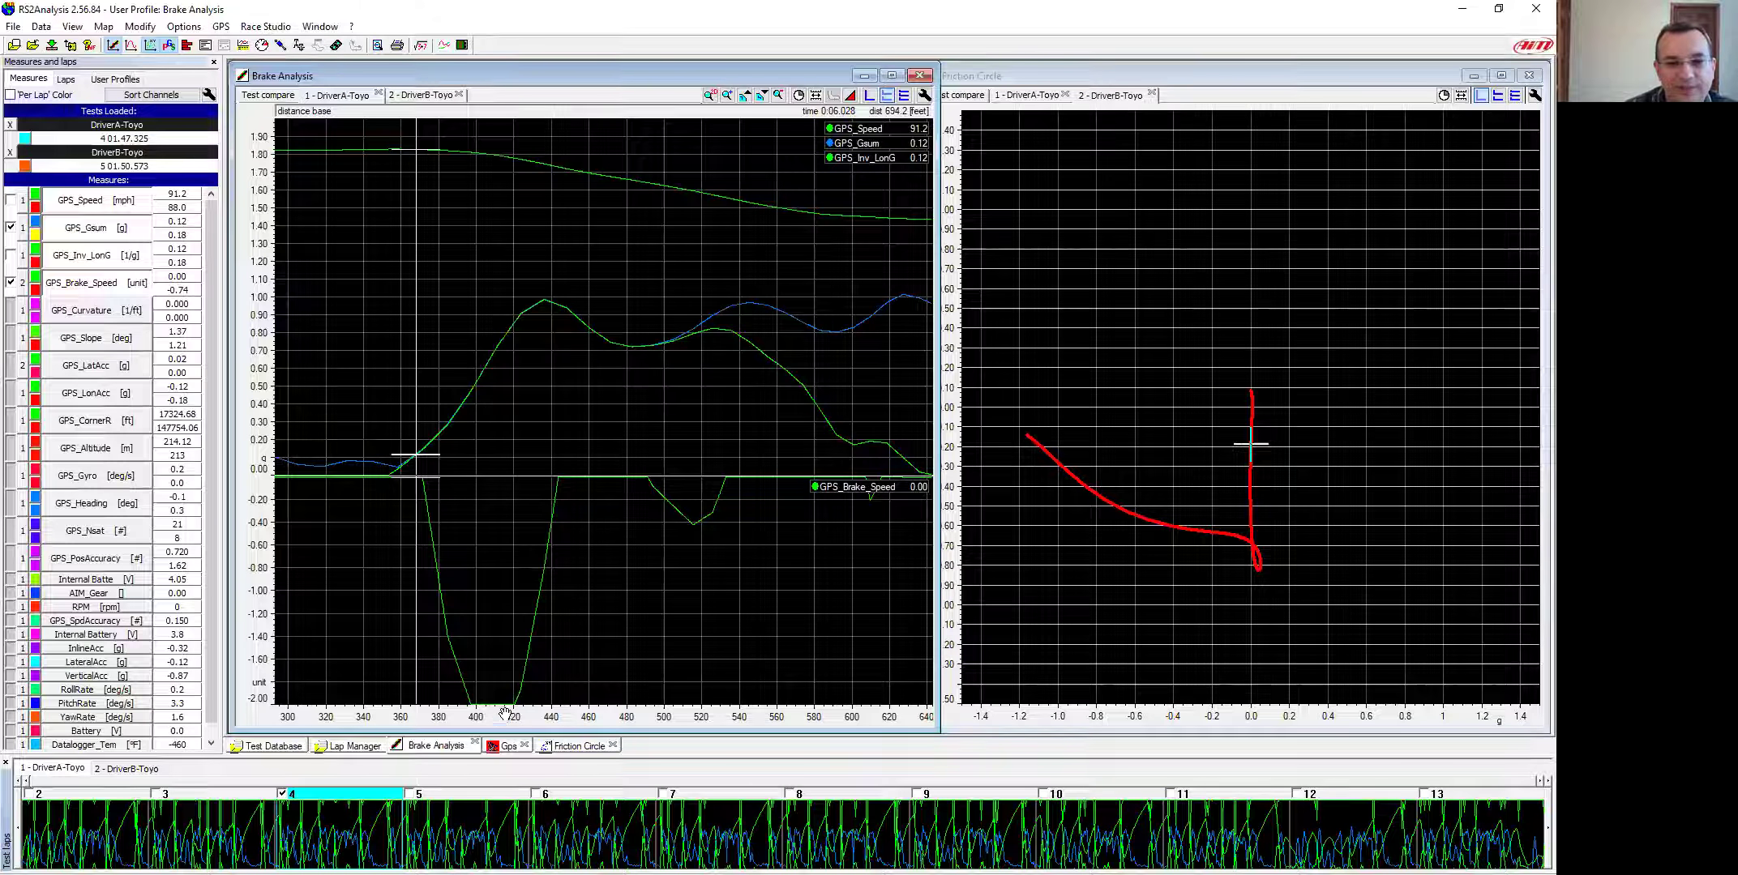
# - Measure the slope of DriverA-Toyo's brake application from 353.8 ft to the braking peak at 435.3 ft, and turn slope measurement off
pyautogui.click(851, 97)
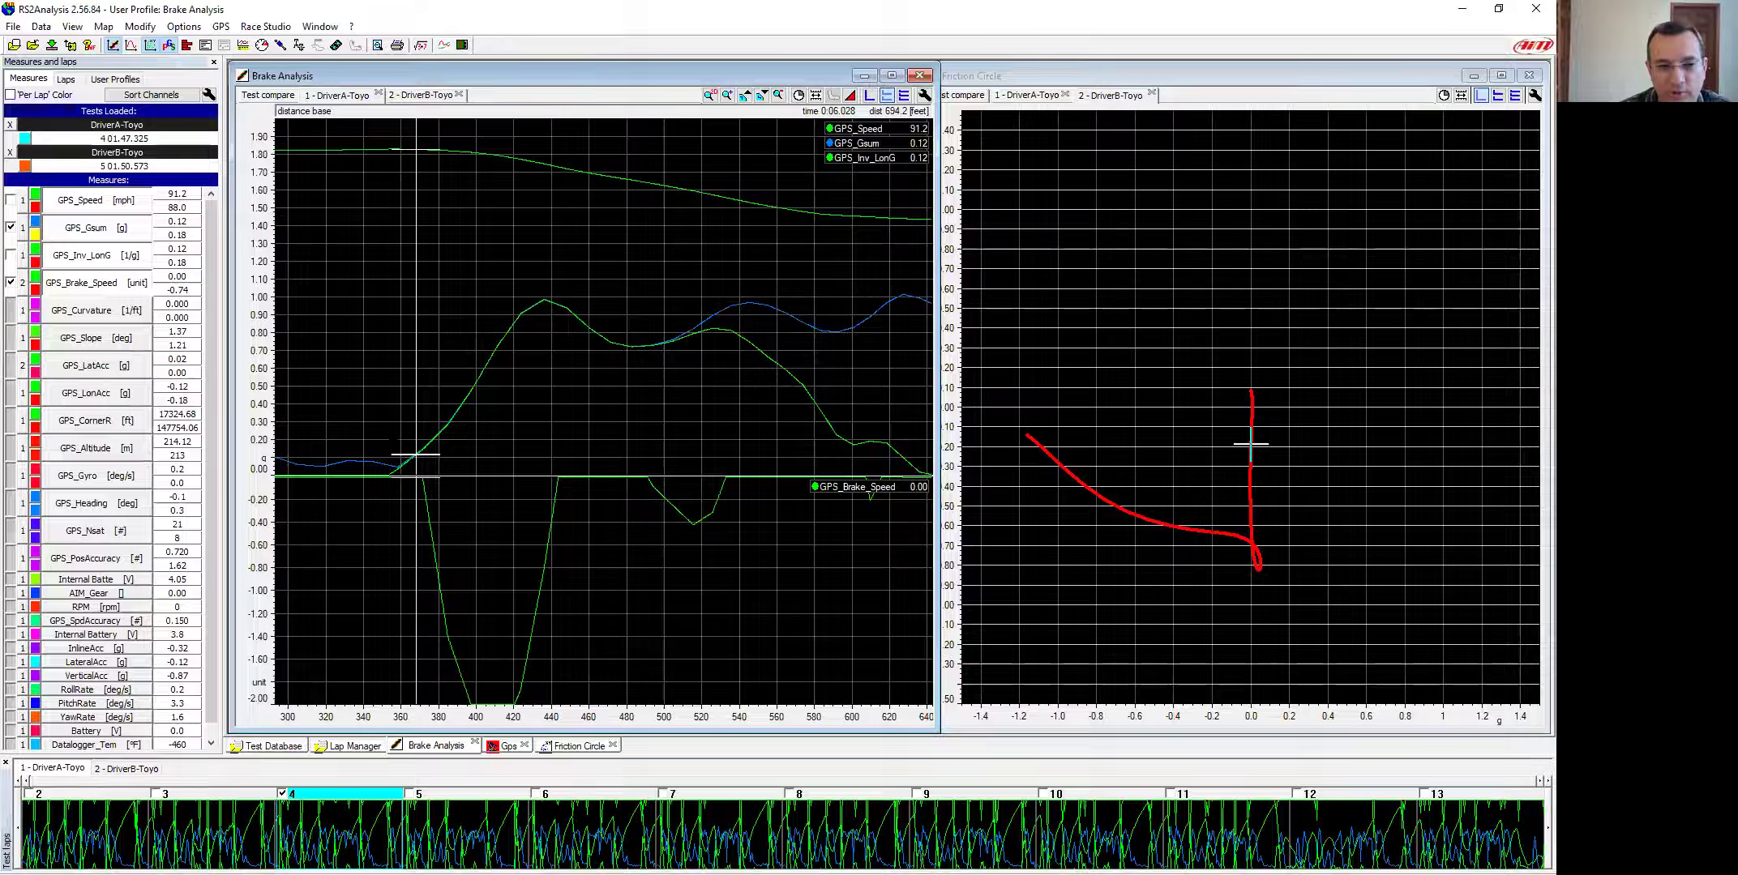
pyautogui.click(390, 439)
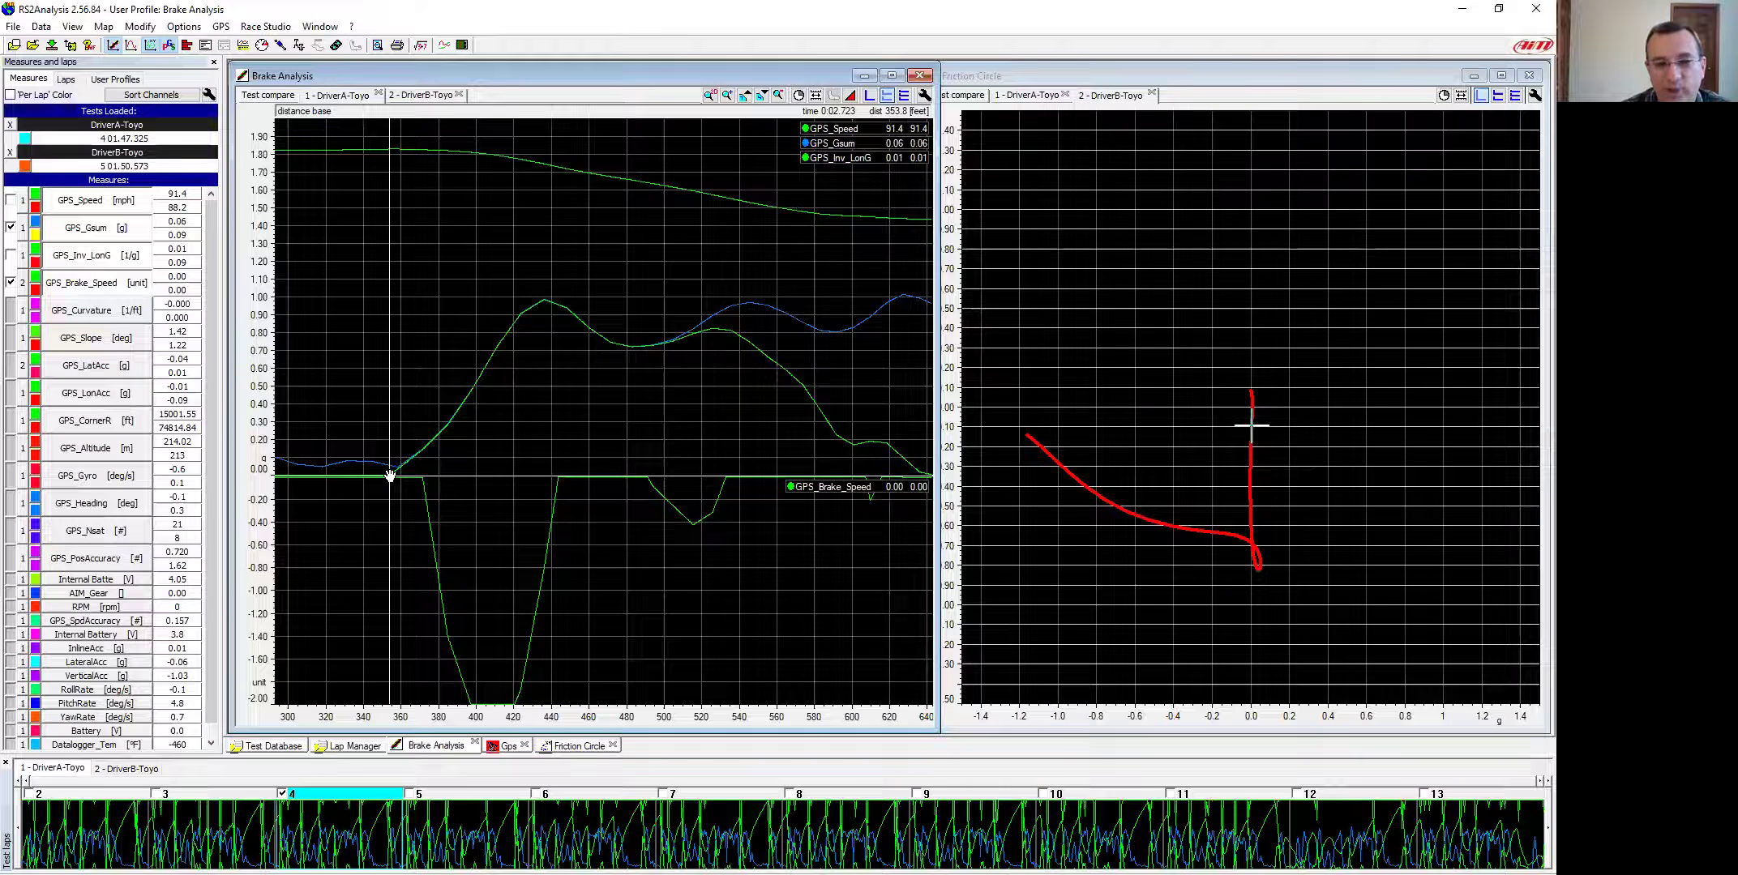
pyautogui.click(543, 306)
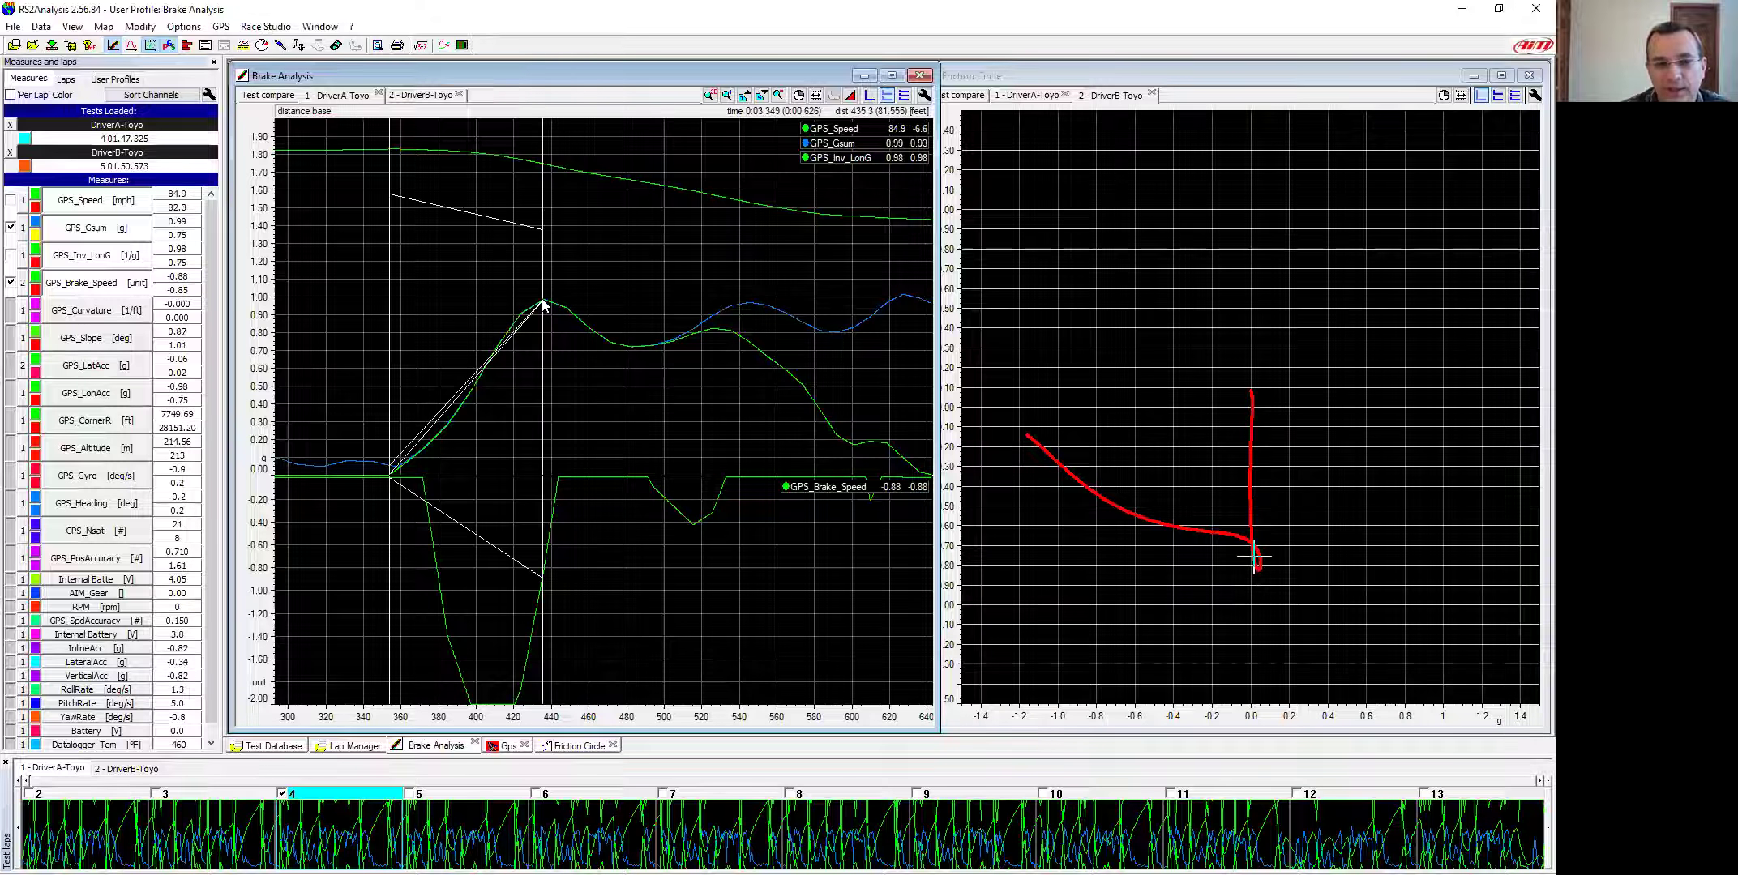
pyautogui.moveTo(543, 306); pyautogui.dragTo(542, 305)
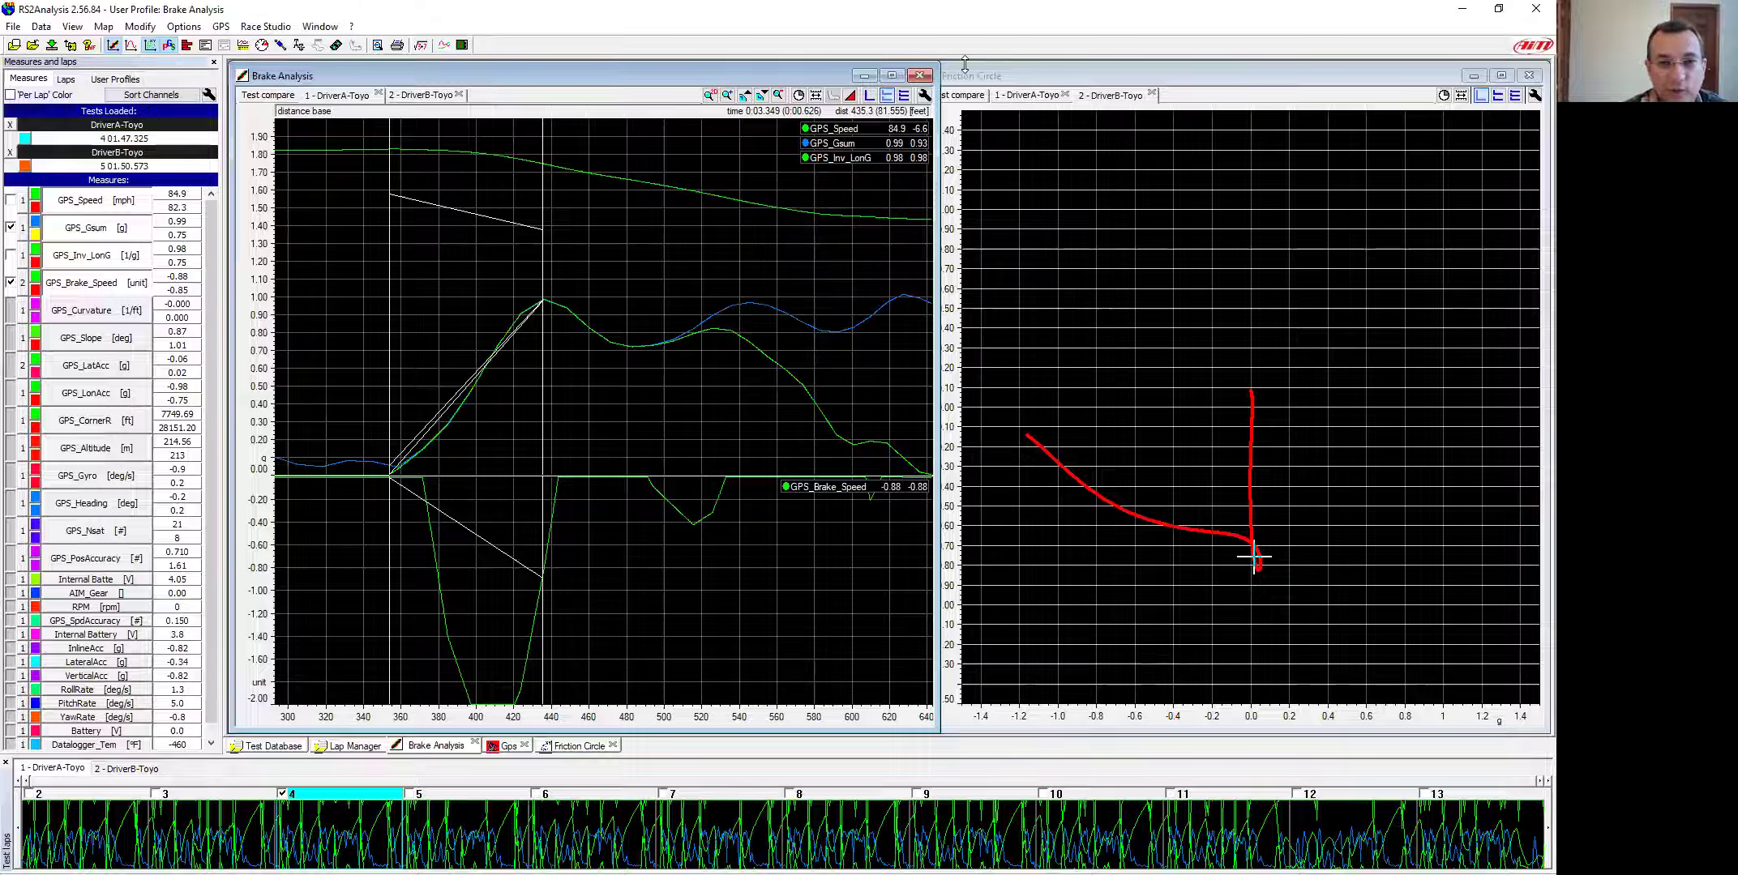
pyautogui.click(848, 95)
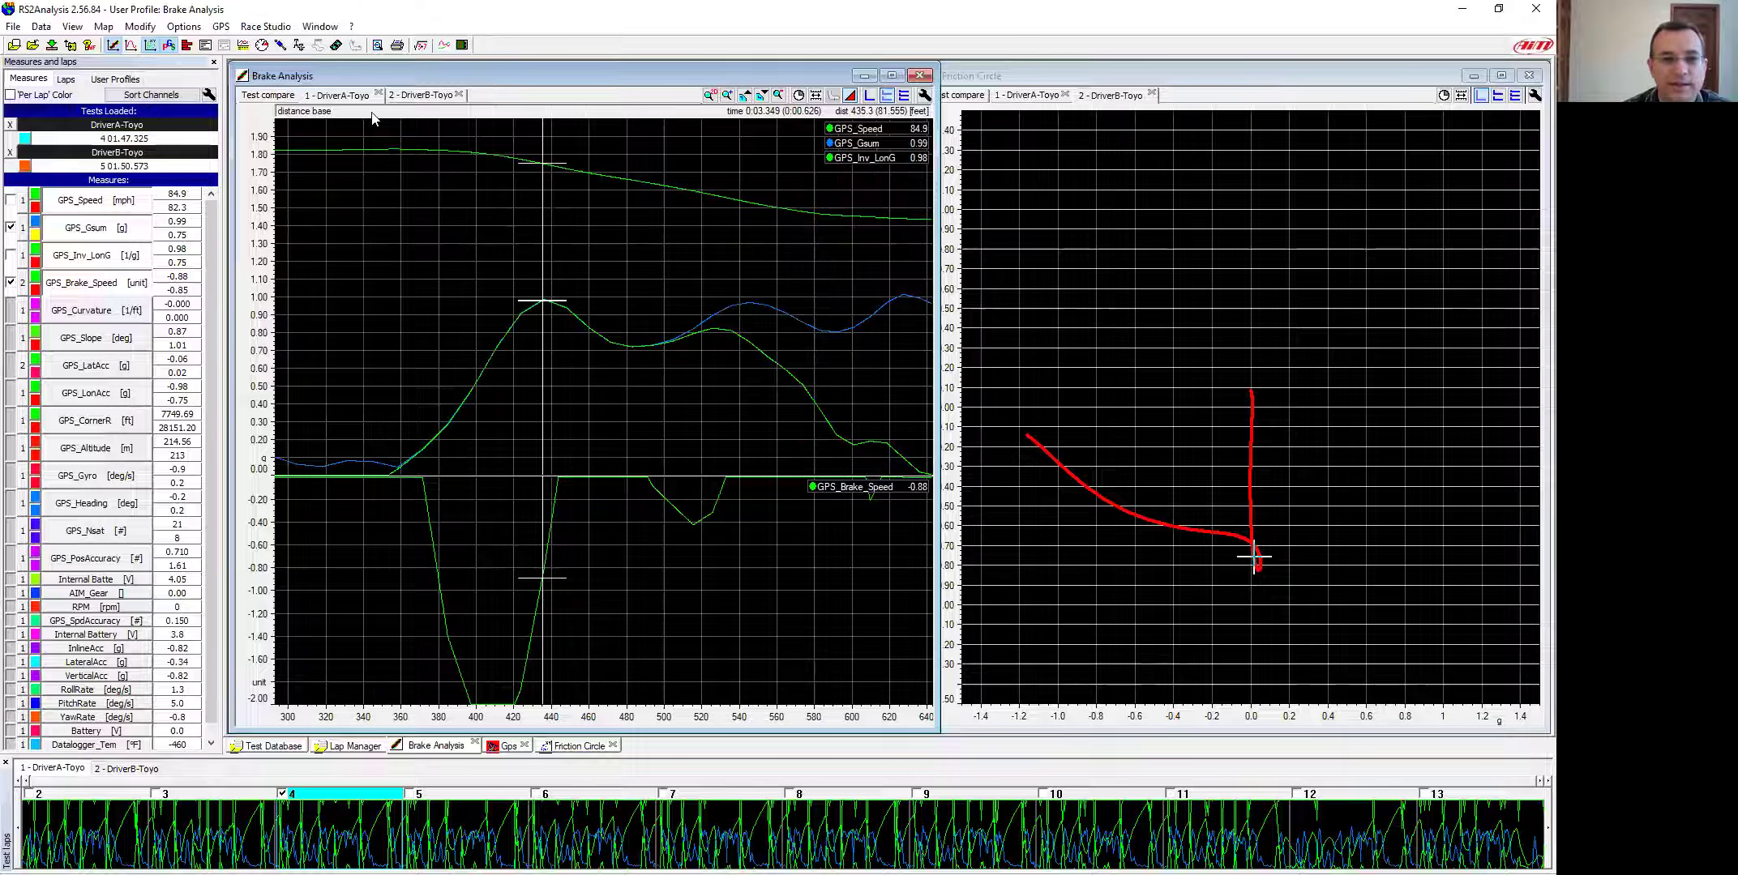
# - Isolate DriverB-Toyo and measure the slope of its brake application from 337.4 ft to the braking peak at 461.2 ft
pyautogui.click(422, 95)
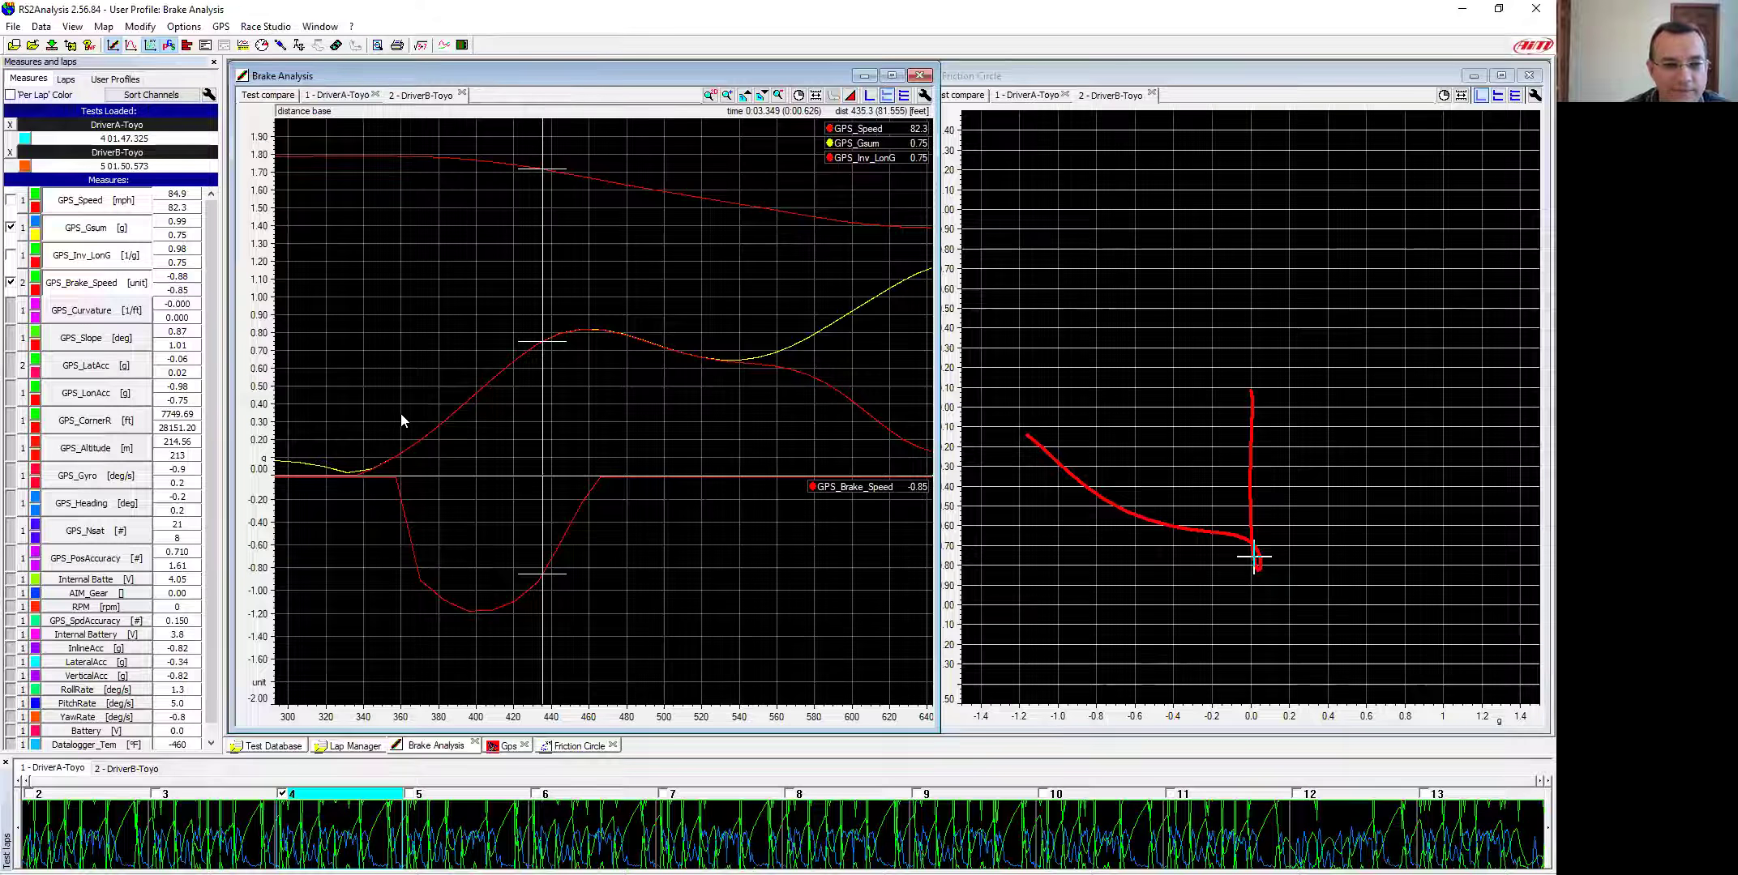
pyautogui.click(358, 442)
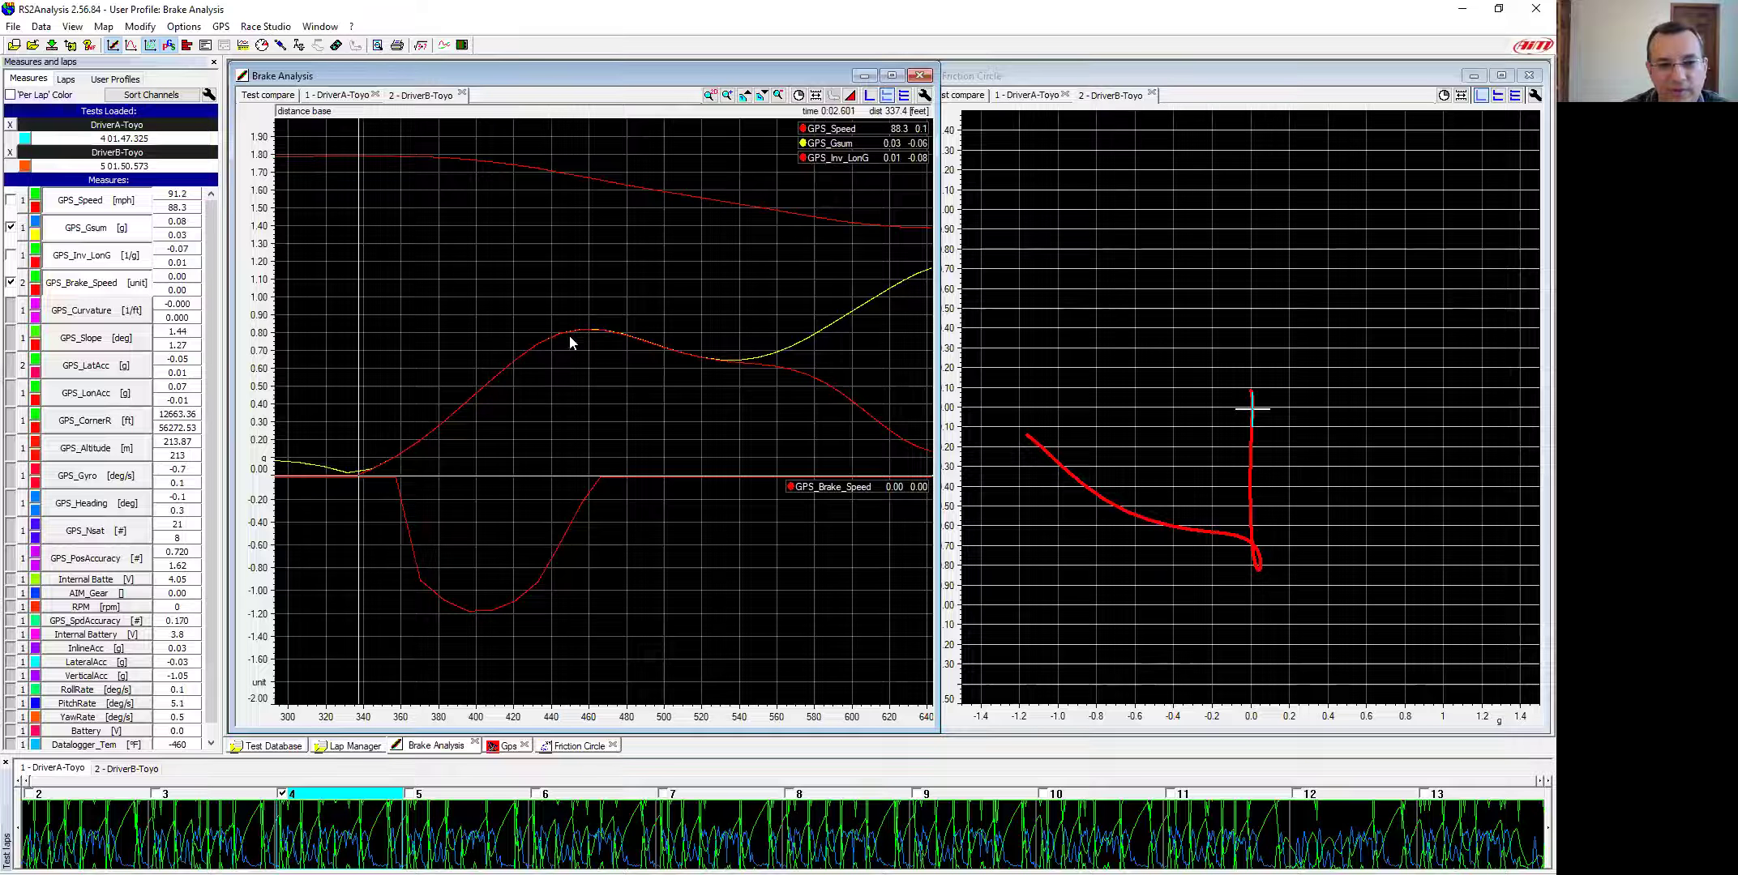
pyautogui.click(590, 322)
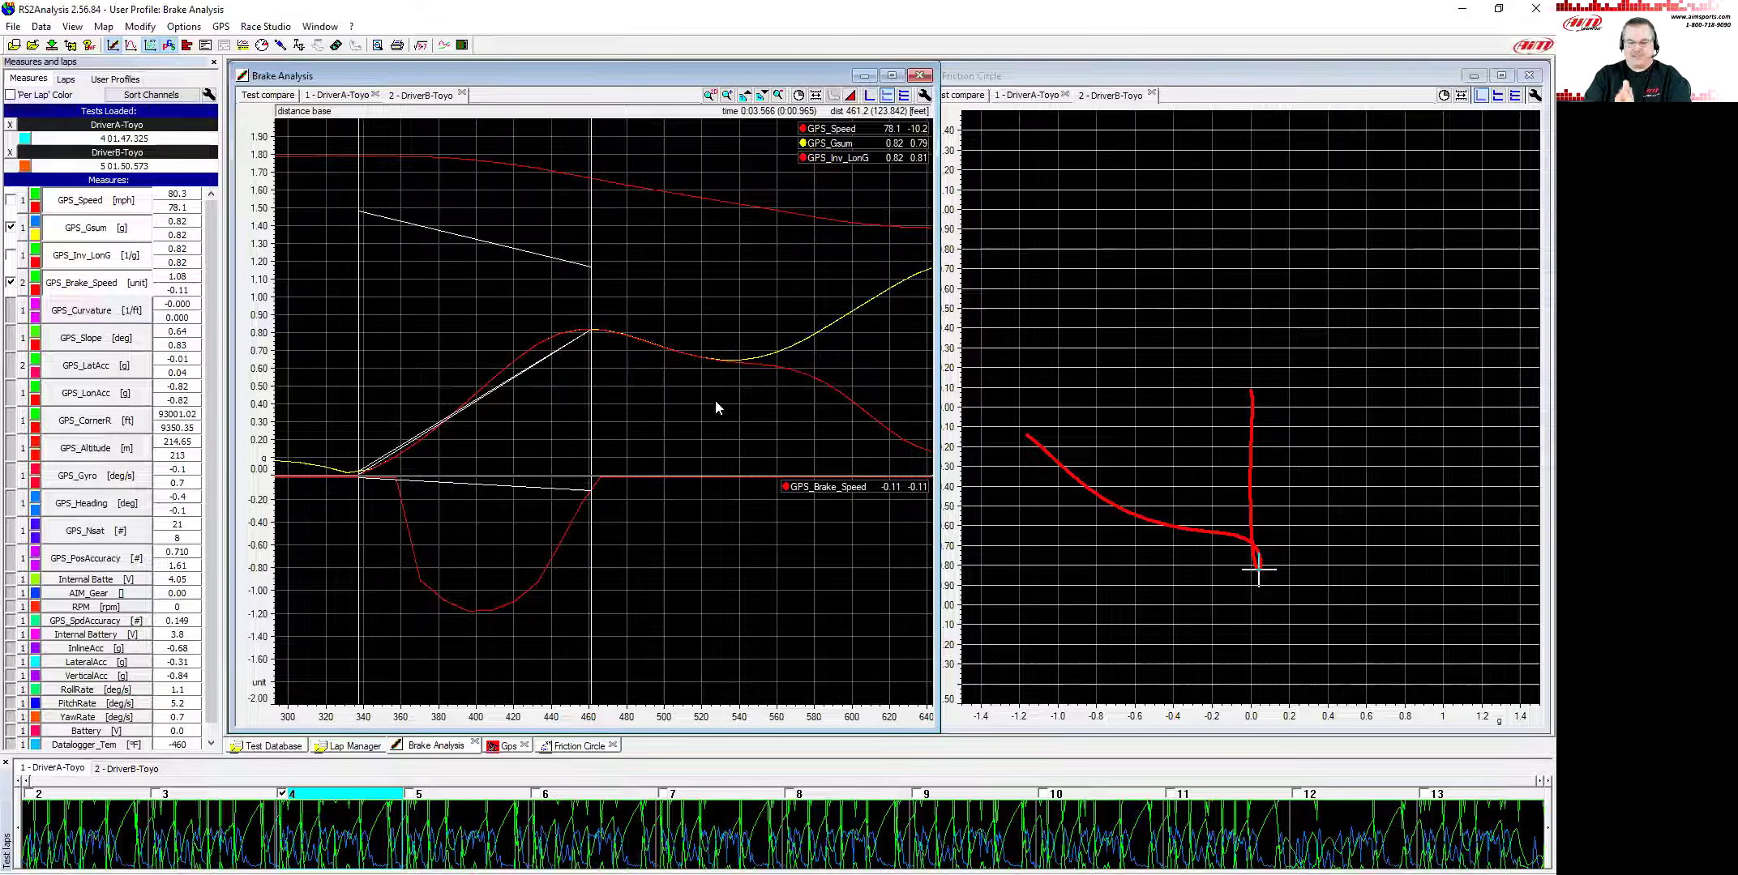
# - Show DriverA-Toyo's full lap in Brake Analysis and the friction circle, with the cursor on the braking zone at about 5190 ft
pyautogui.scroll(-2, 666, 426)
pyautogui.scroll(-2, 666, 427)
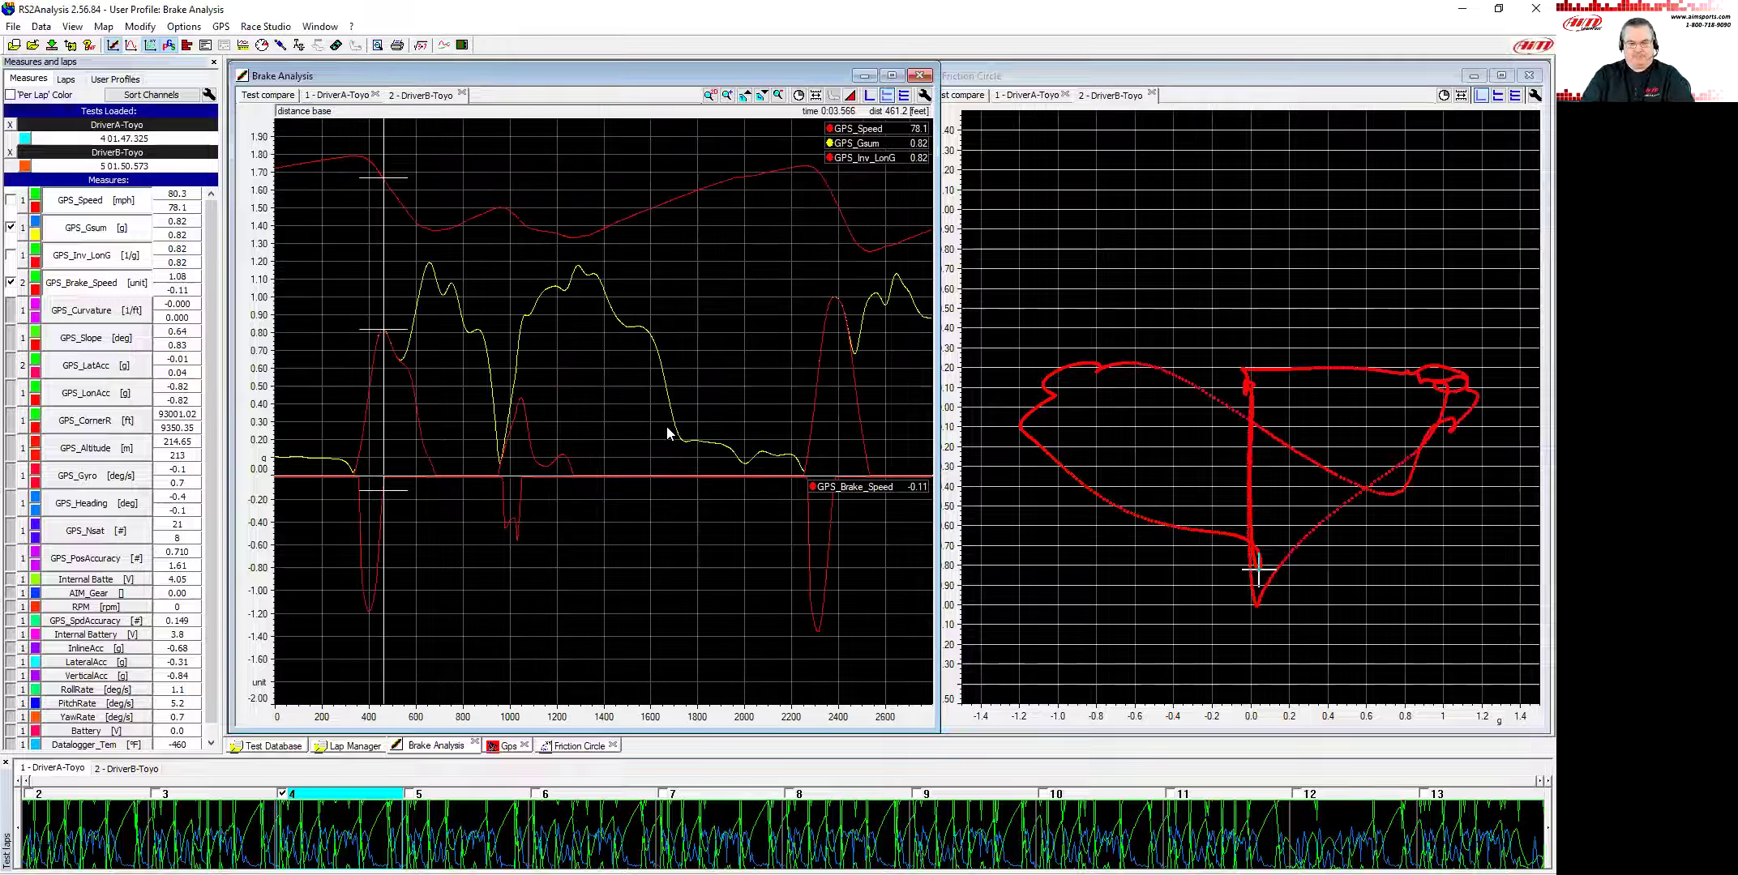
pyautogui.click(340, 96)
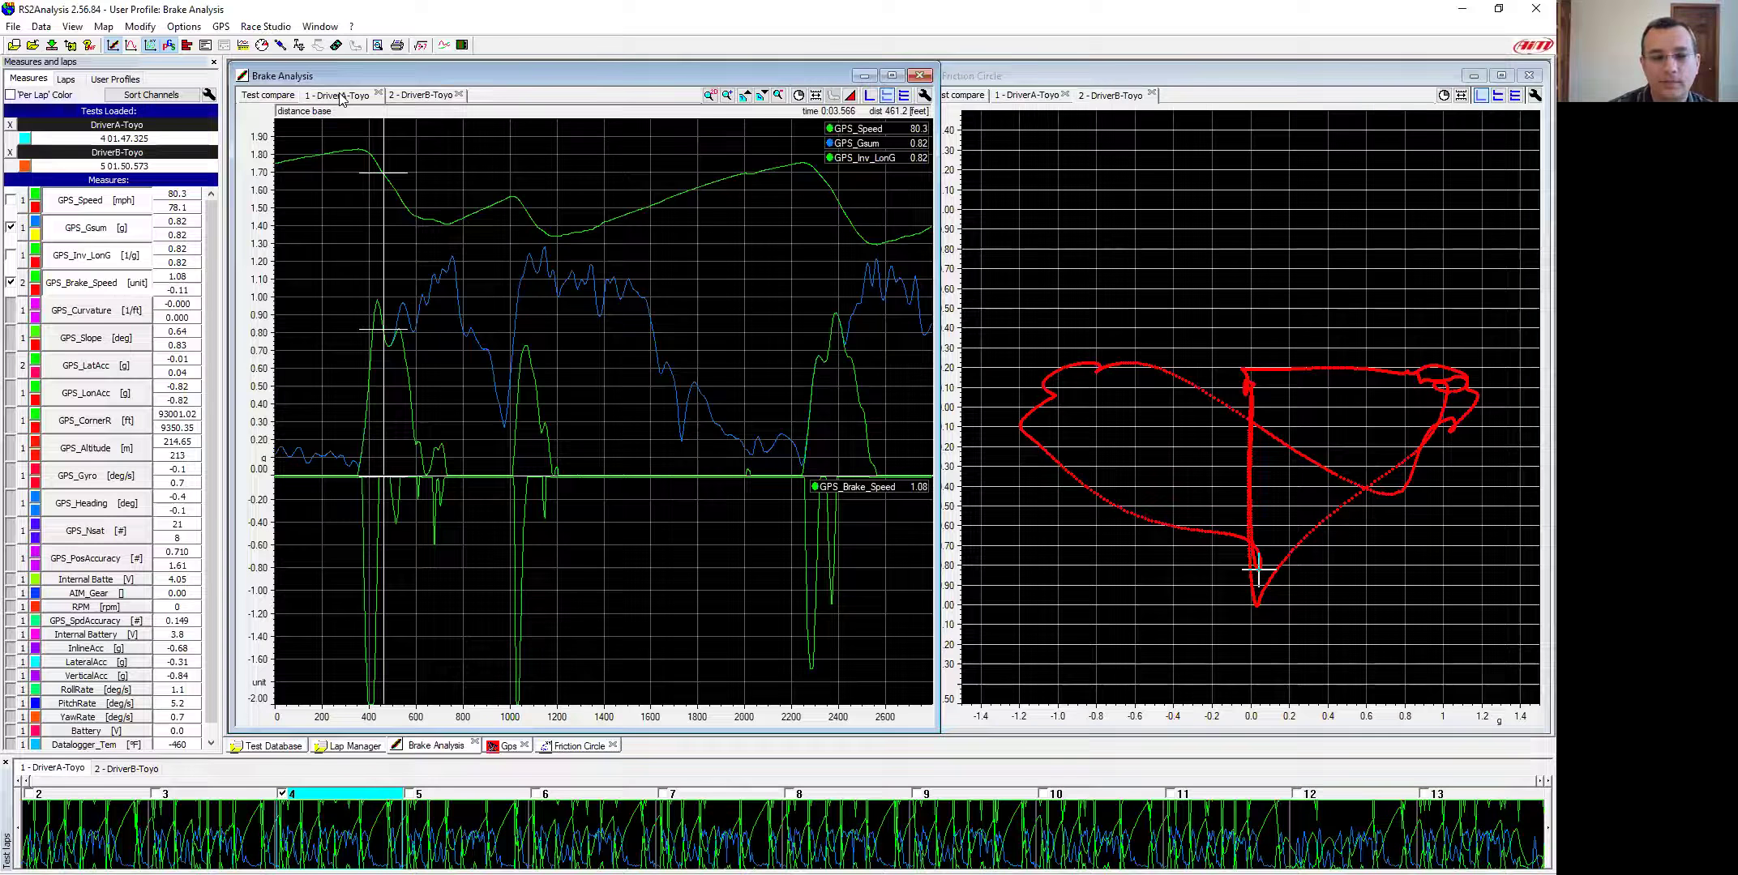
pyautogui.scroll(-2, 543, 266)
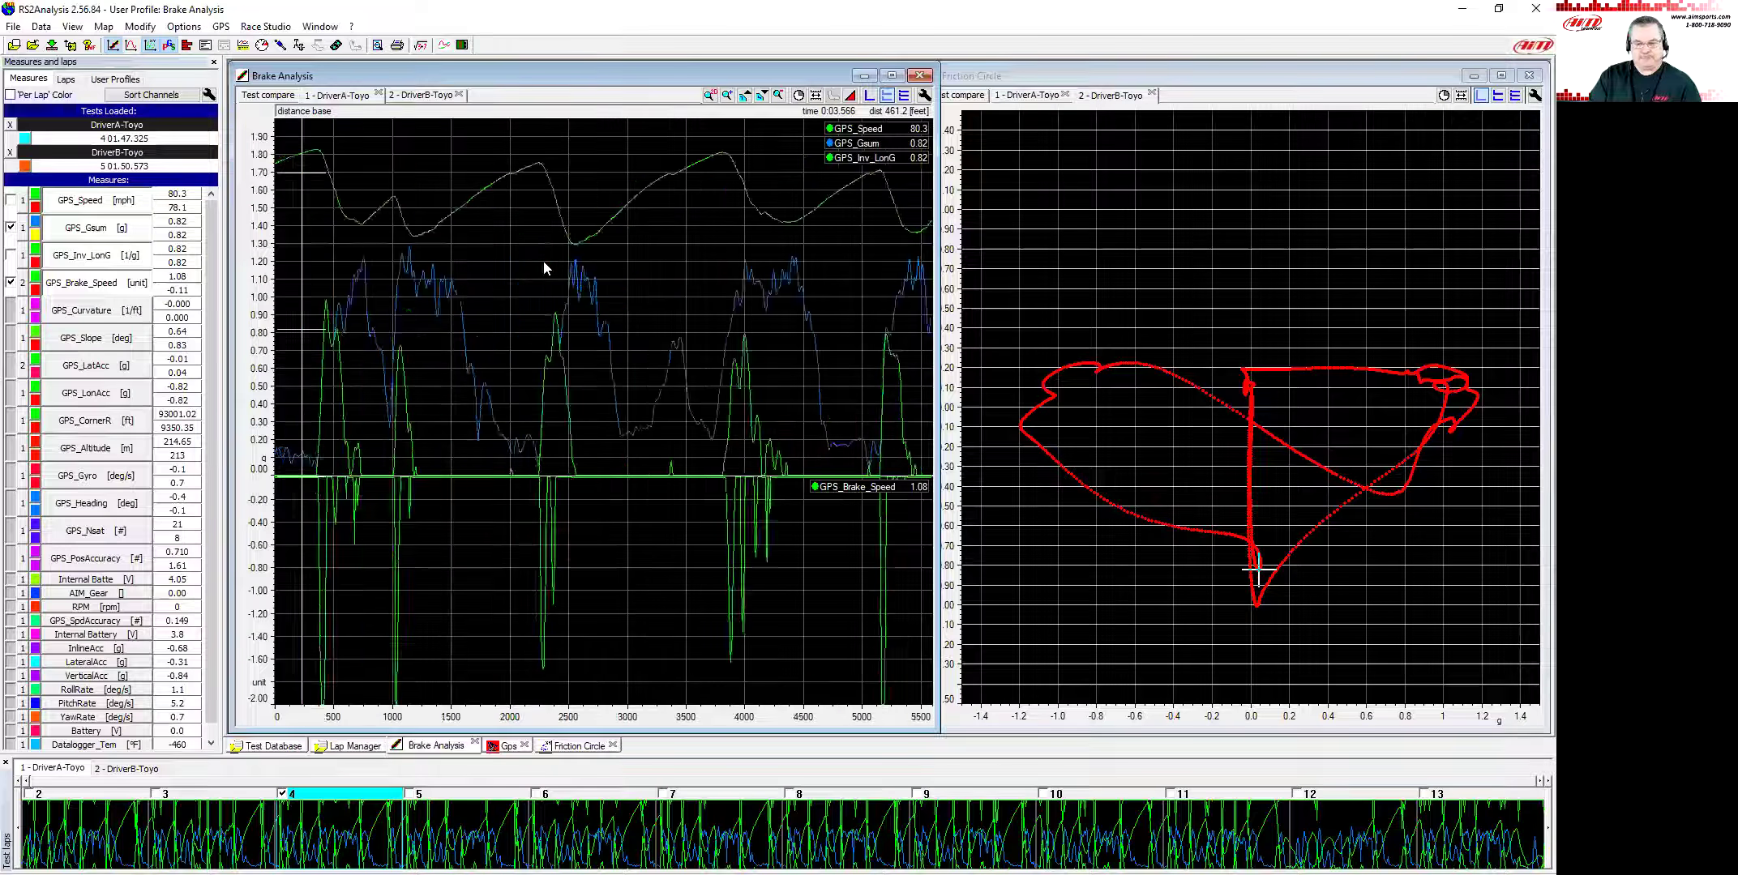
pyautogui.click(580, 336)
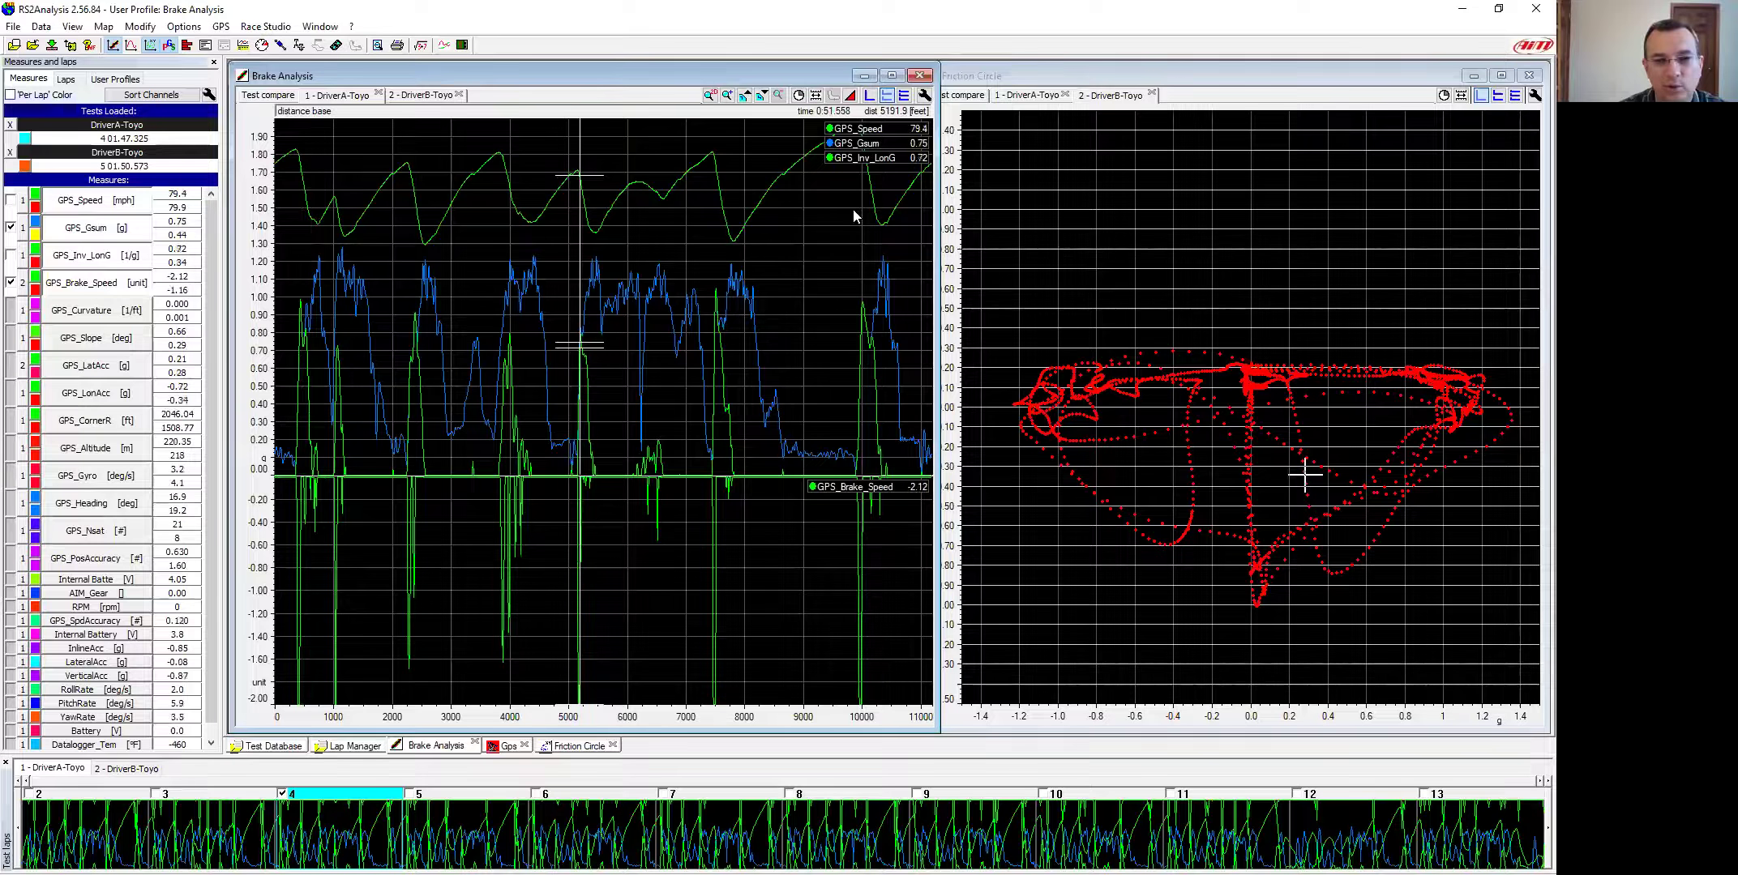
pyautogui.click(1040, 78)
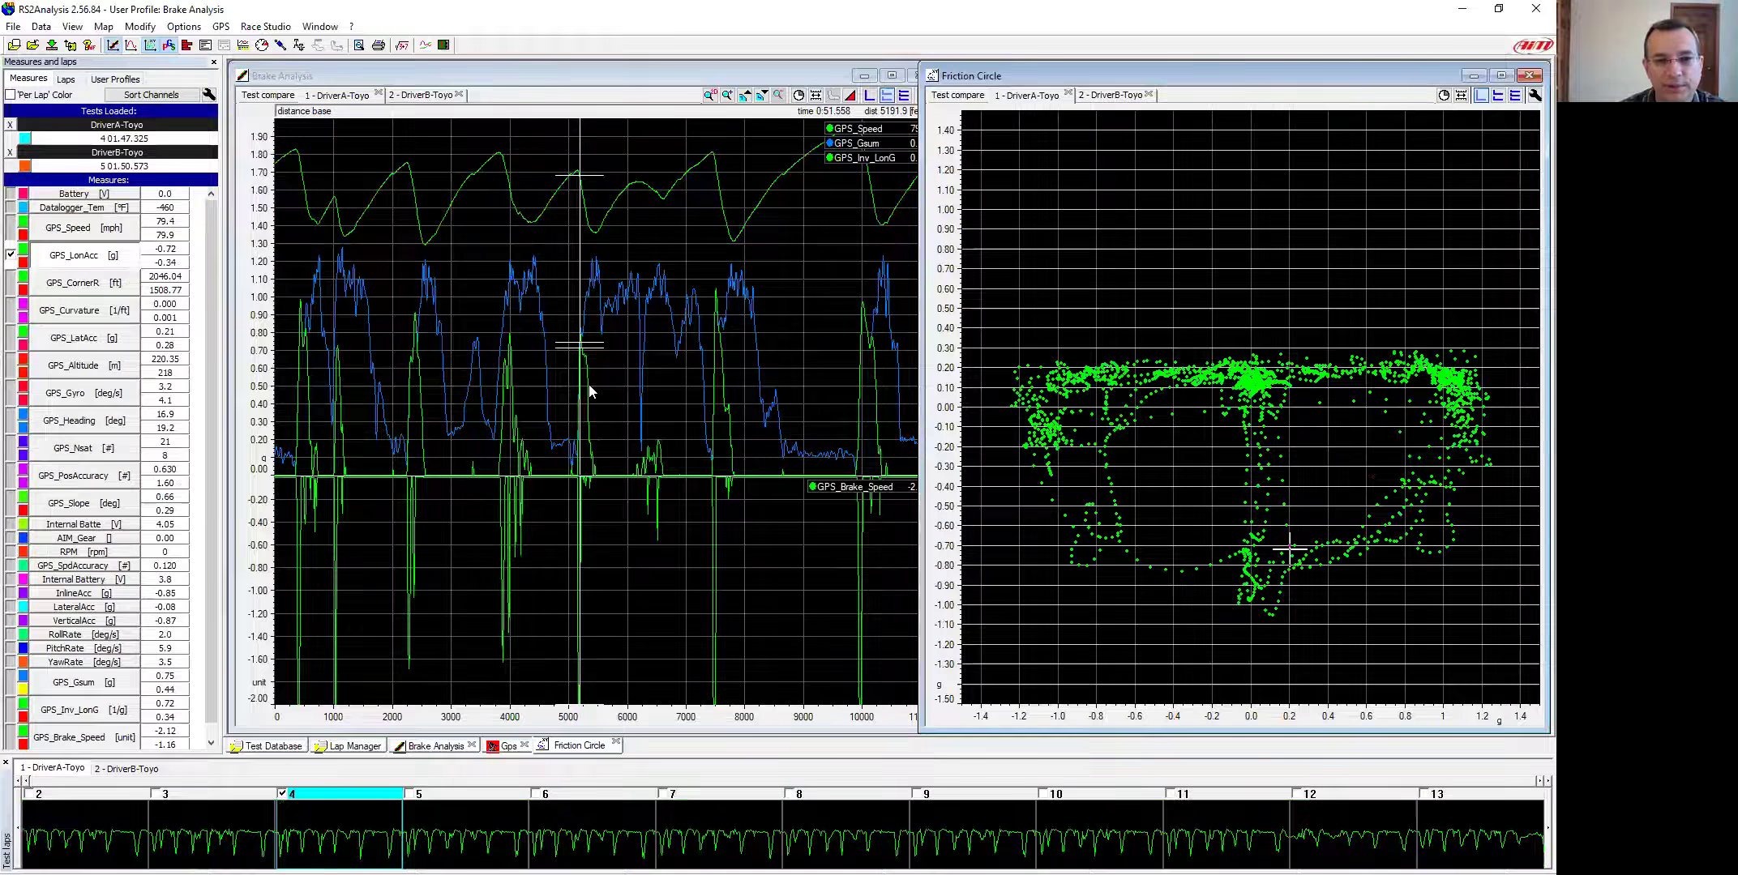
# - Examine DriverA-Toyo's braking zone at about 5160 to 5330 ft, moving the cursor to 5241.7 ft to relate it to the friction circle
pyautogui.scroll(2, 588, 384)
pyautogui.scroll(3, 587, 382)
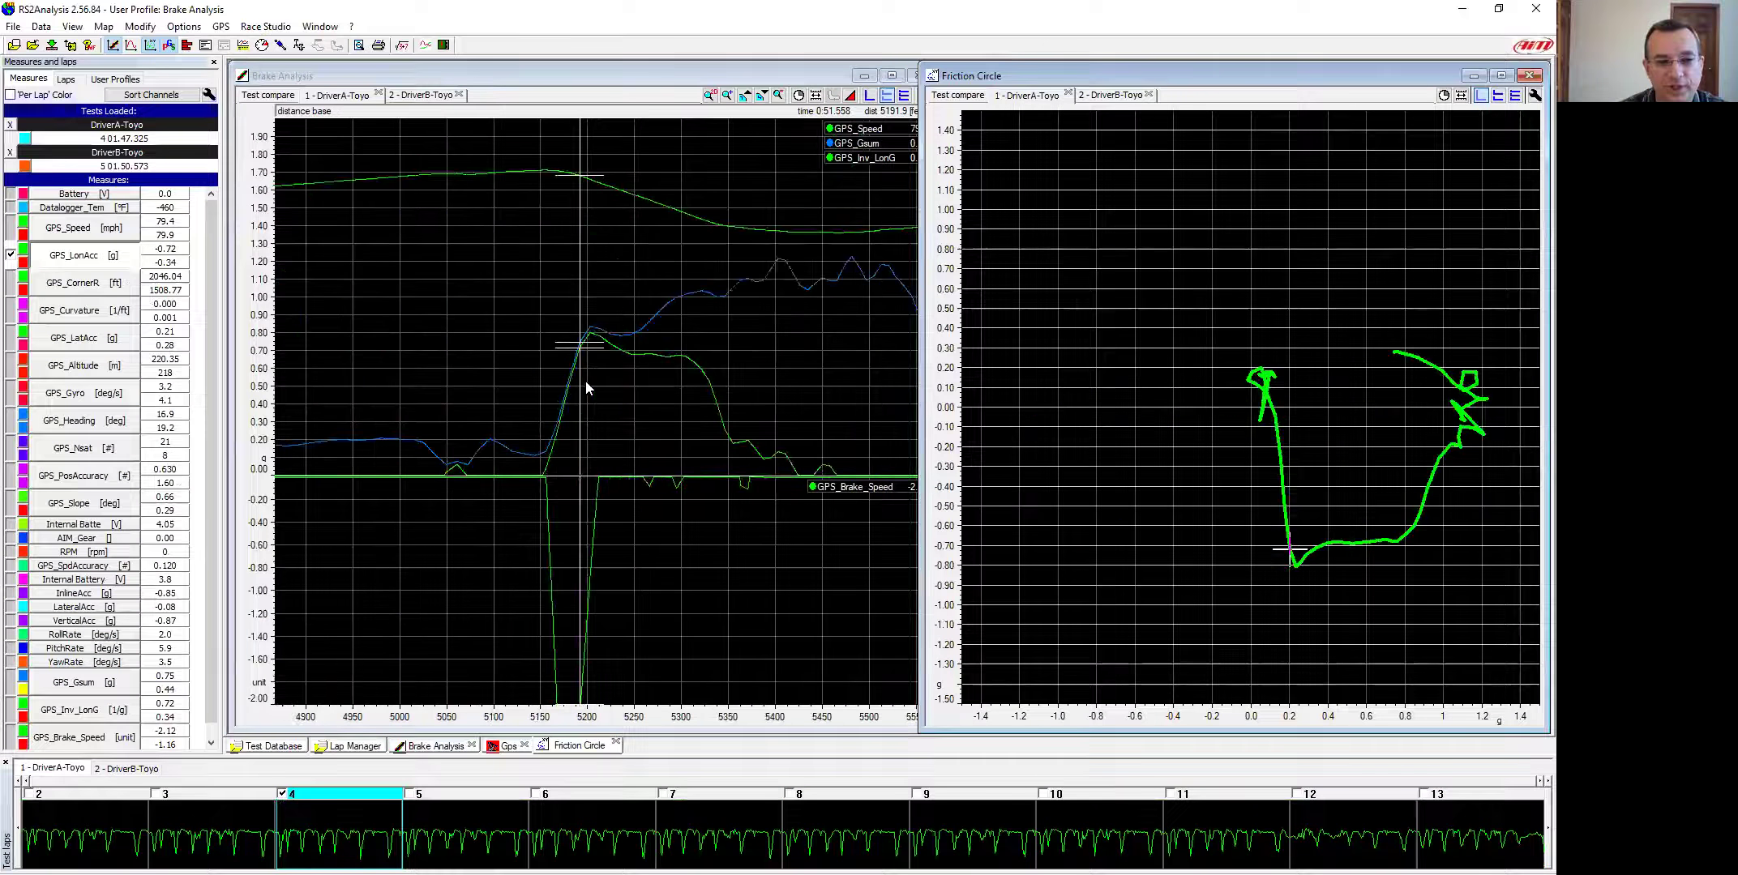
pyautogui.scroll(1, 584, 379)
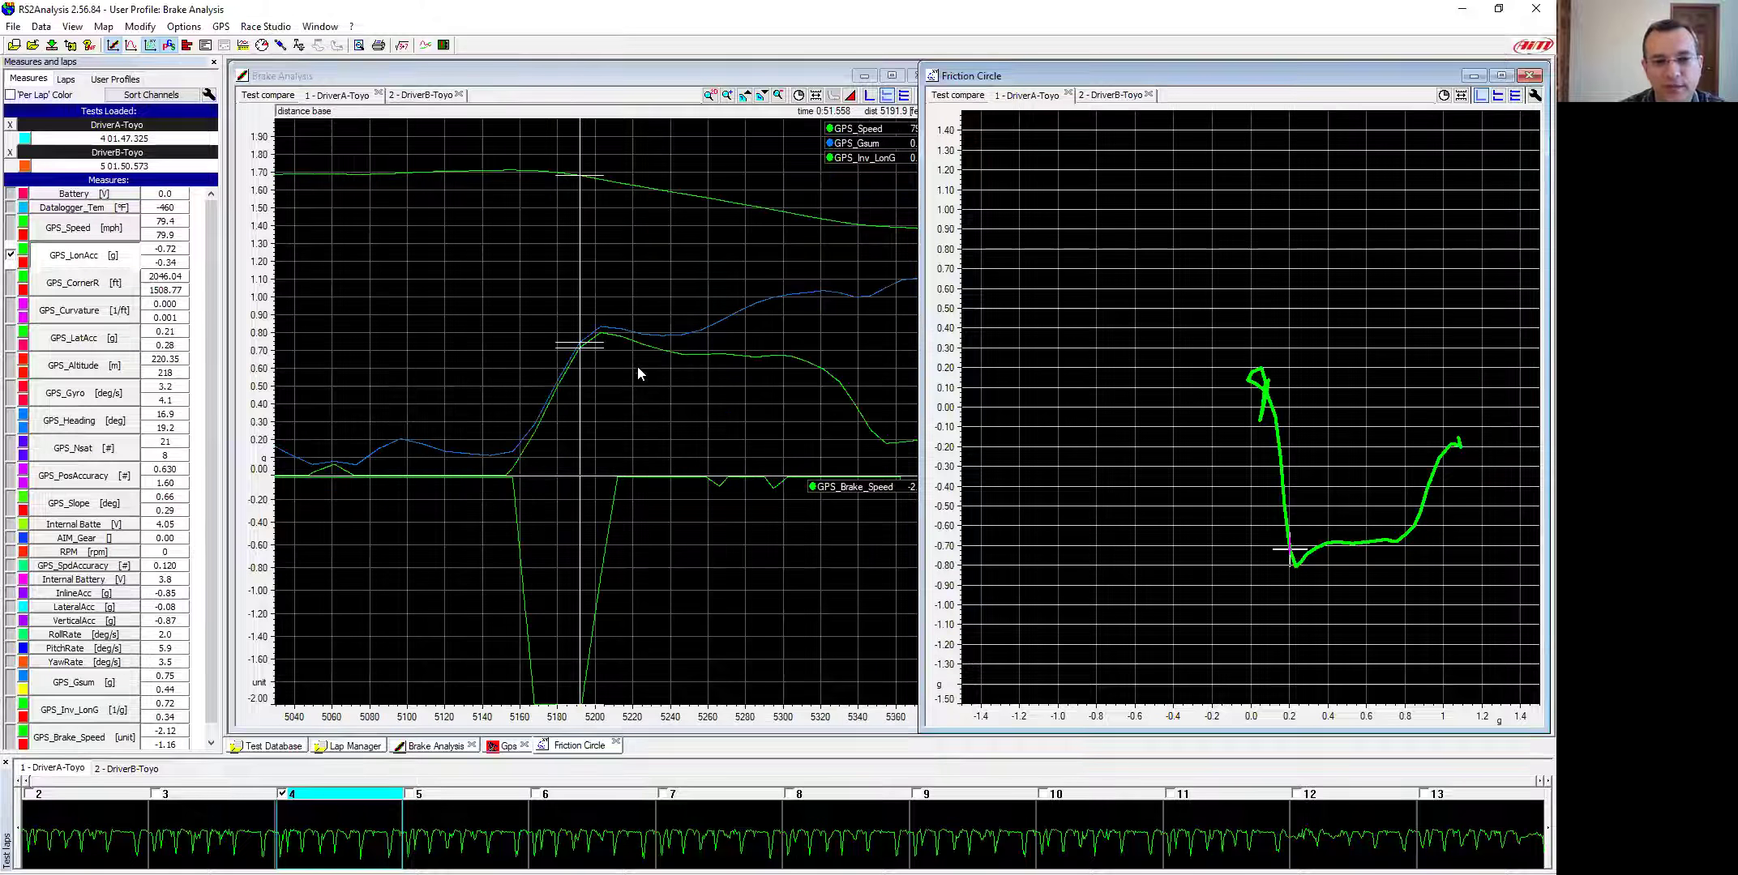
pyautogui.click(707, 715)
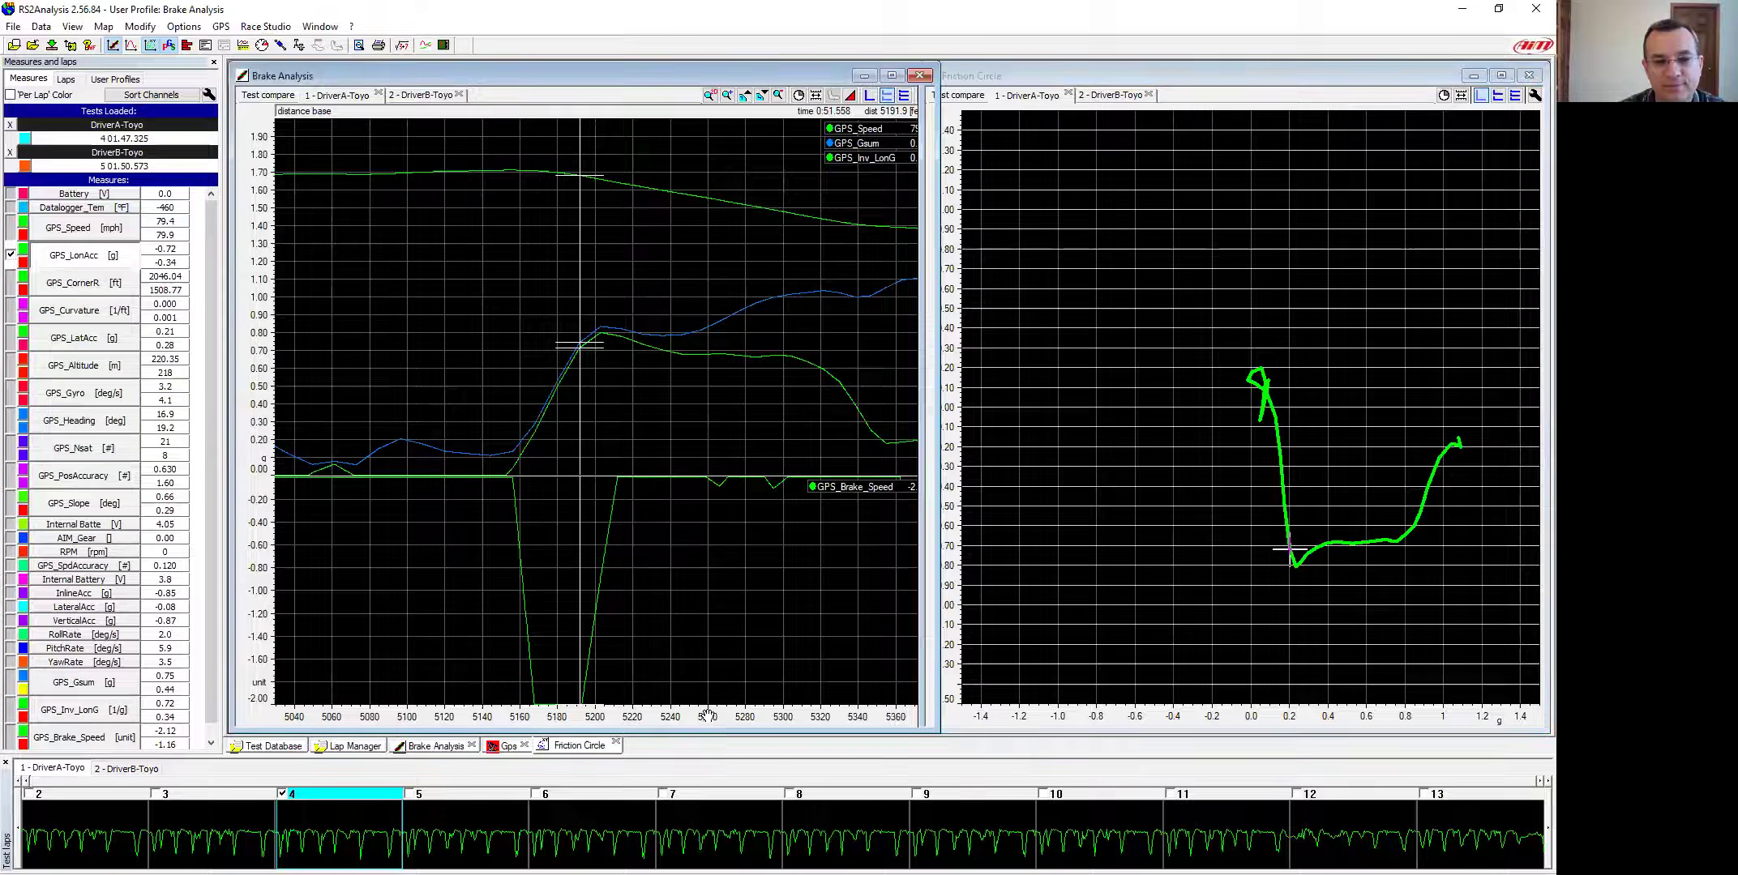
pyautogui.scroll(2, 574, 431)
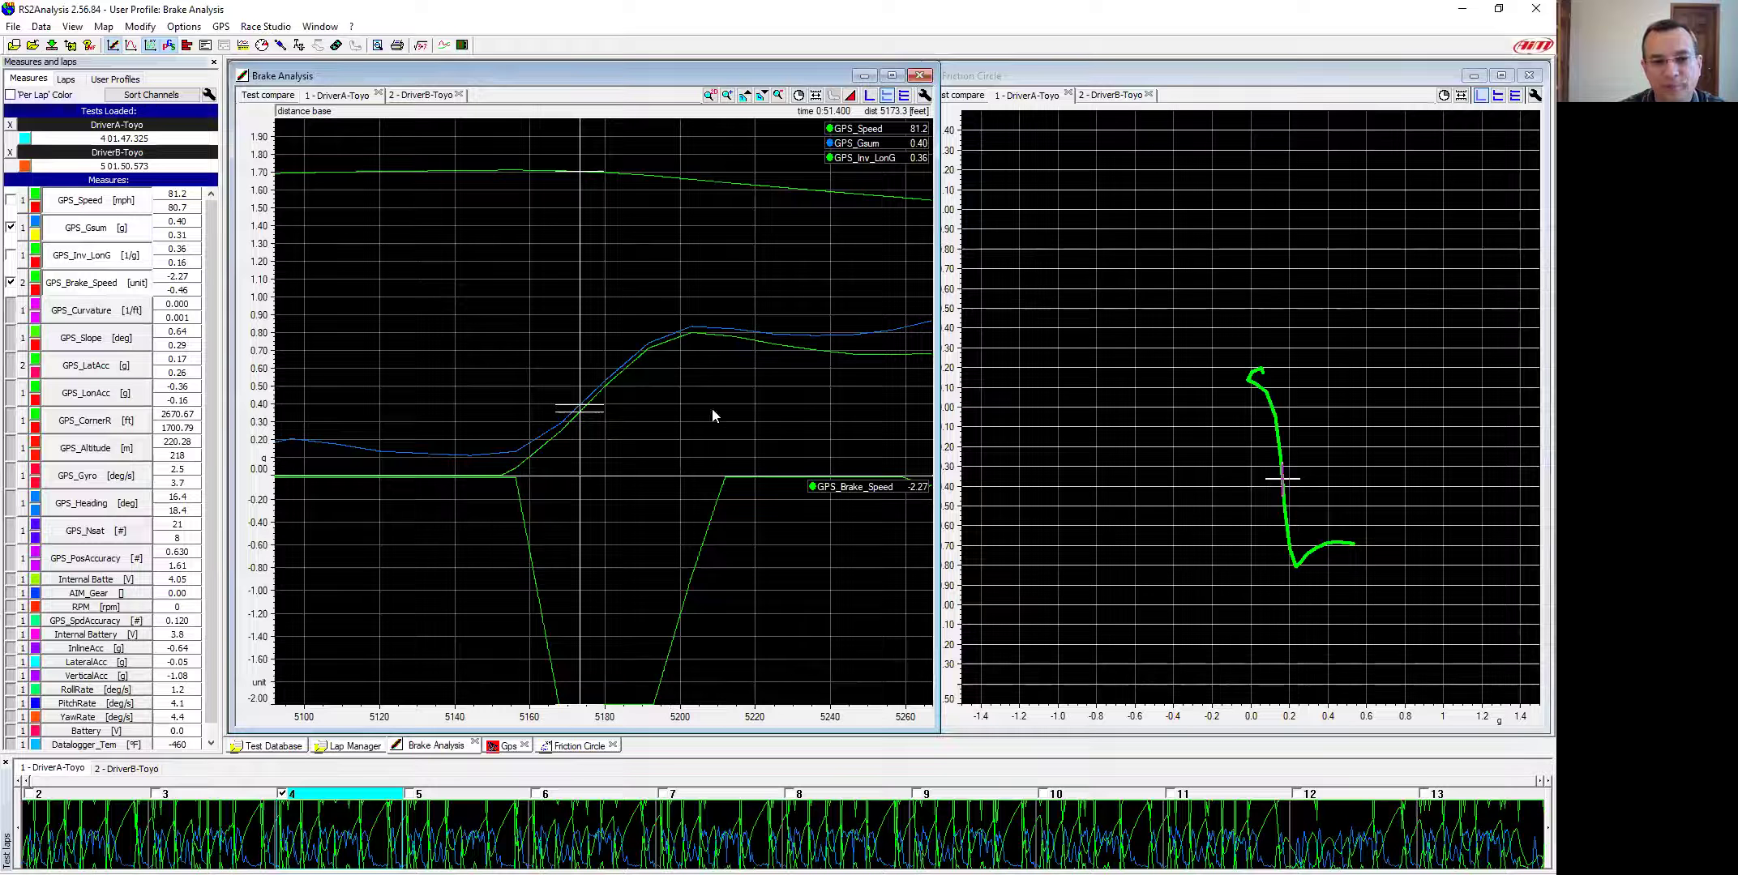
pyautogui.moveTo(737, 718); pyautogui.dragTo(466, 711)
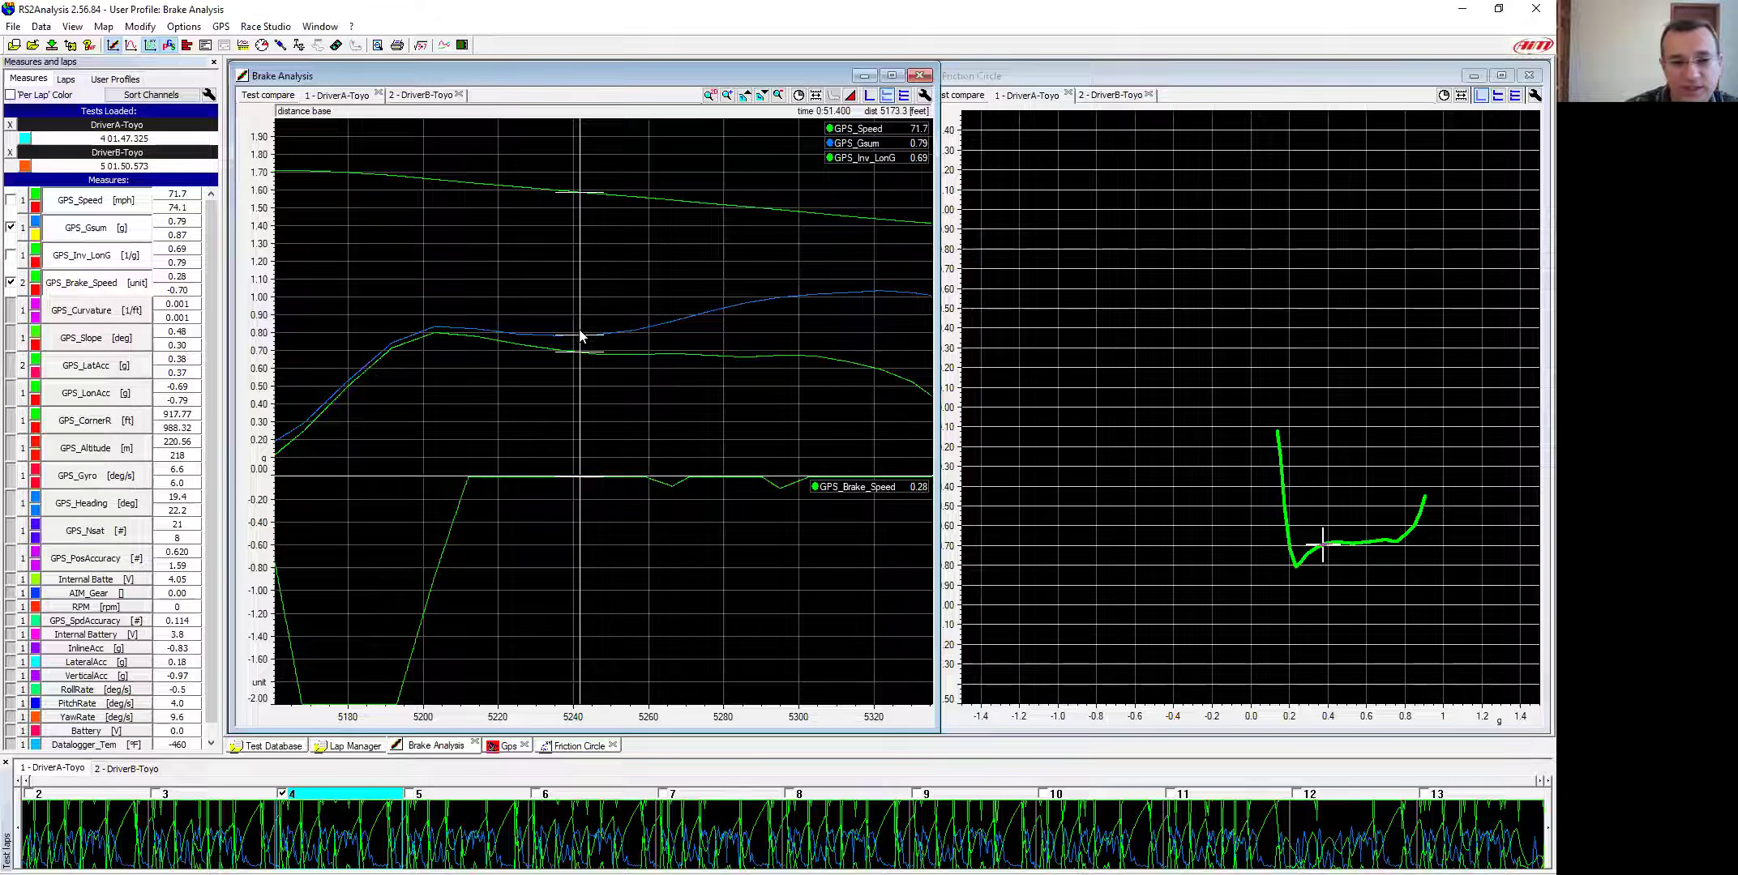
# - Reframe DriverA-Toyo's lap 4 on the first corner, about 360 to 710 ft, with the cursor at 372.8 ft
pyautogui.scroll(-2, 600, 344)
pyautogui.scroll(-4, 600, 345)
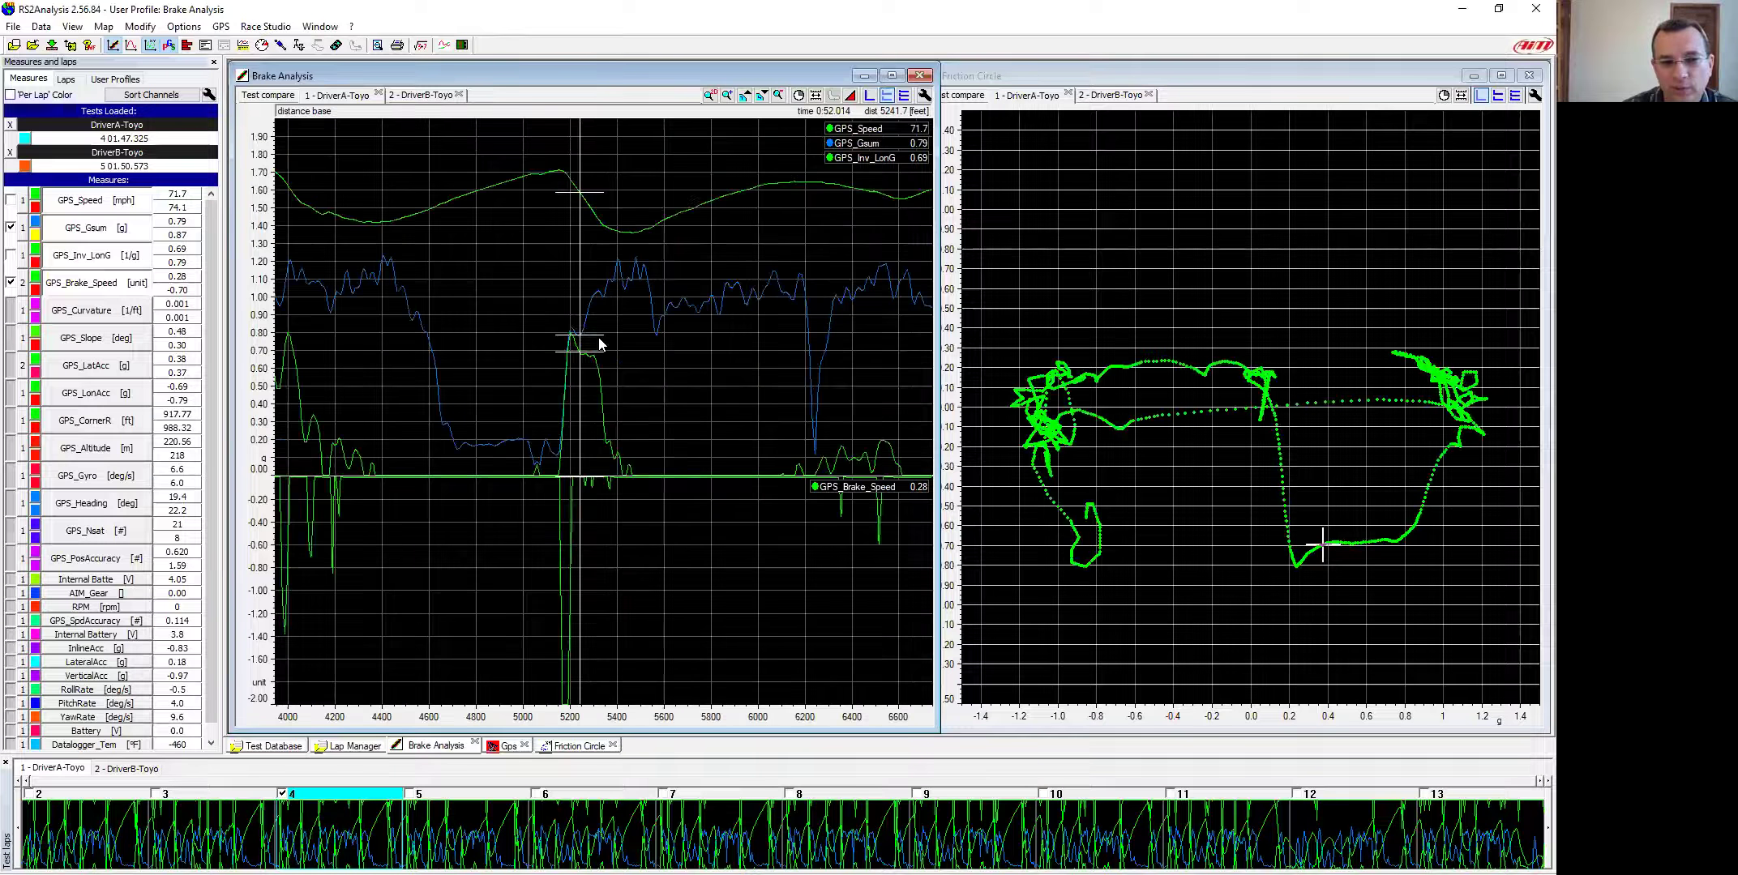
pyautogui.click(299, 375)
pyautogui.scroll(4, 298, 378)
pyautogui.scroll(2, 297, 377)
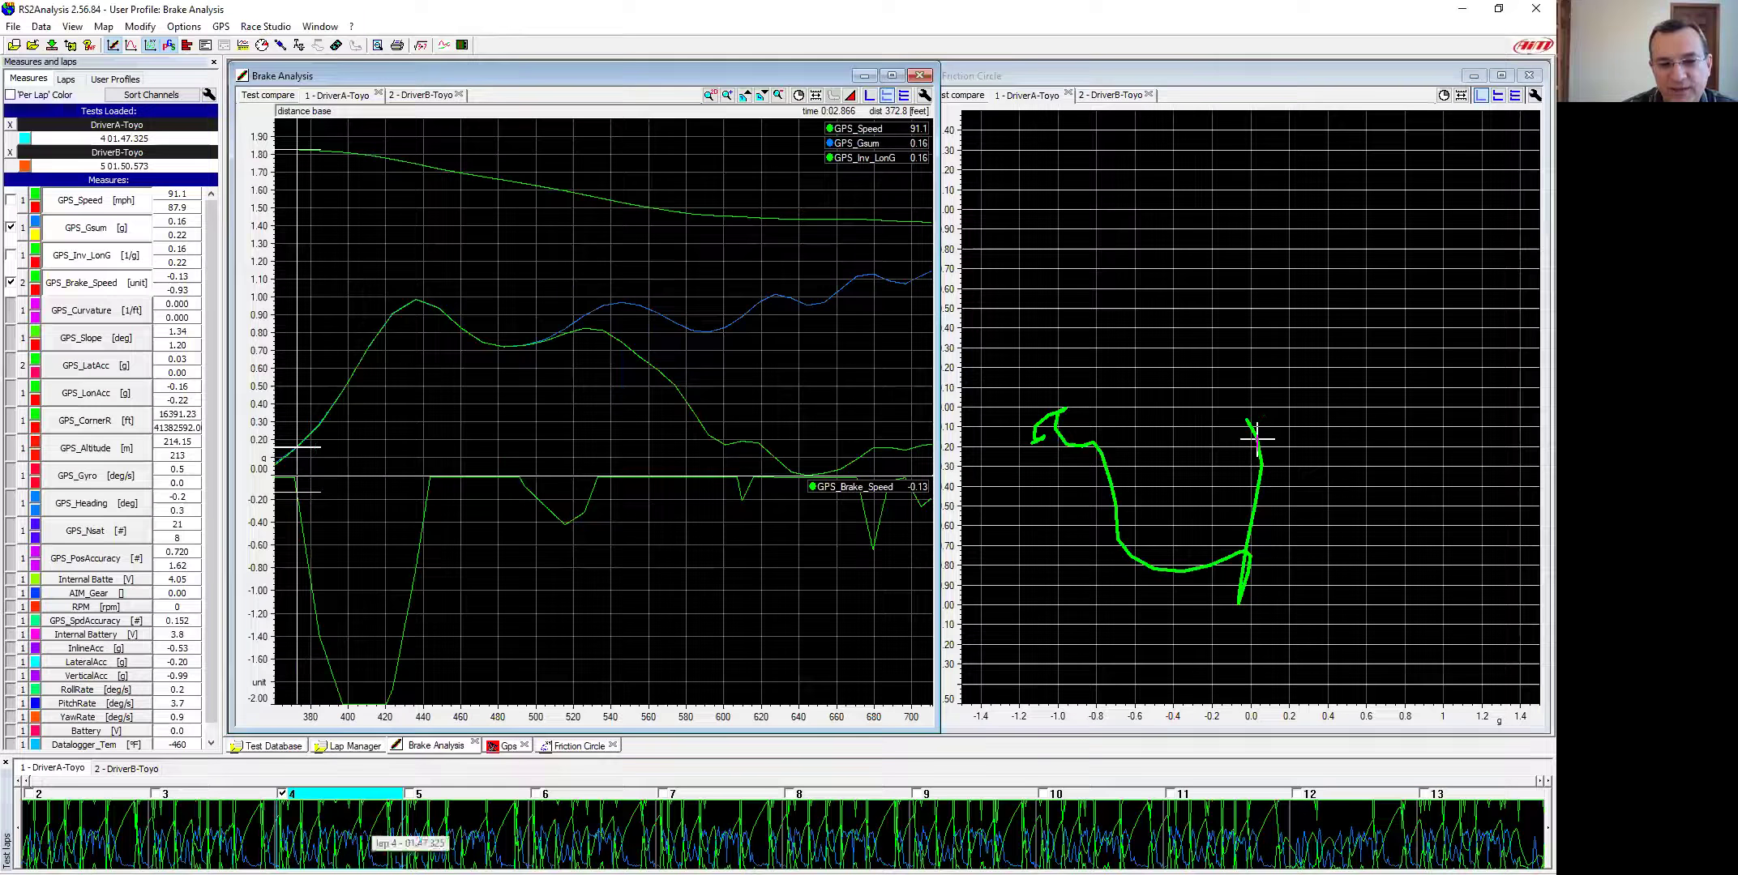
# - Compare DriverA-Toyo's first-corner friction circle traces for laps 4, 5 and 6, finishing on lap 6
pyautogui.click(431, 835)
pyautogui.click(591, 841)
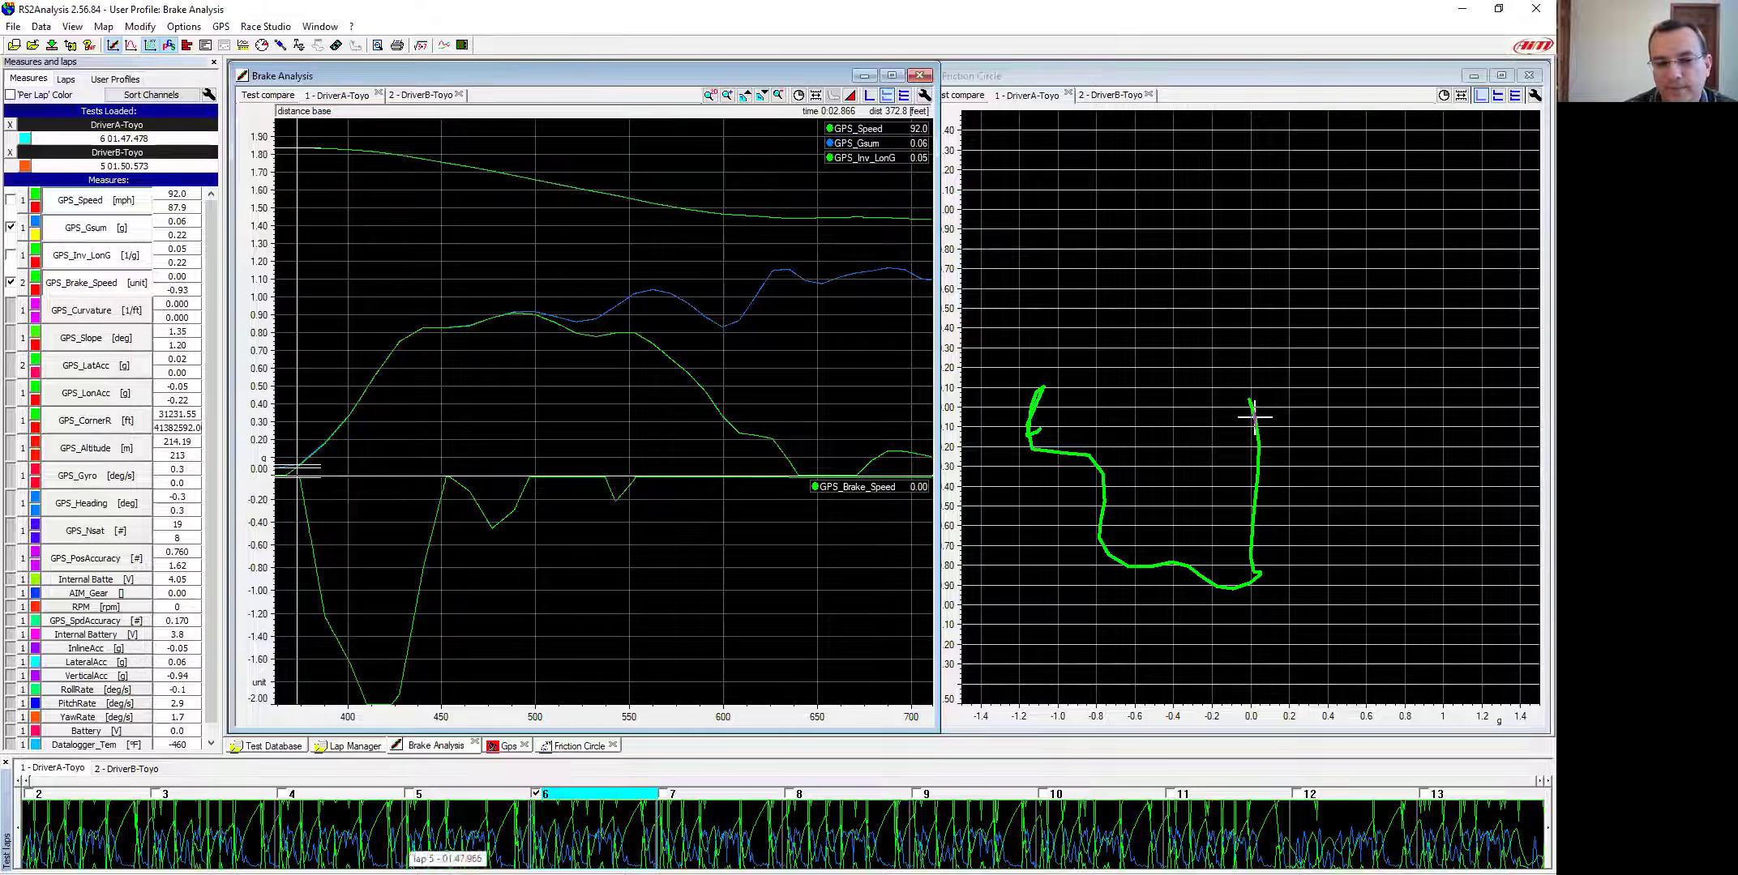
pyautogui.click(475, 827)
pyautogui.click(365, 830)
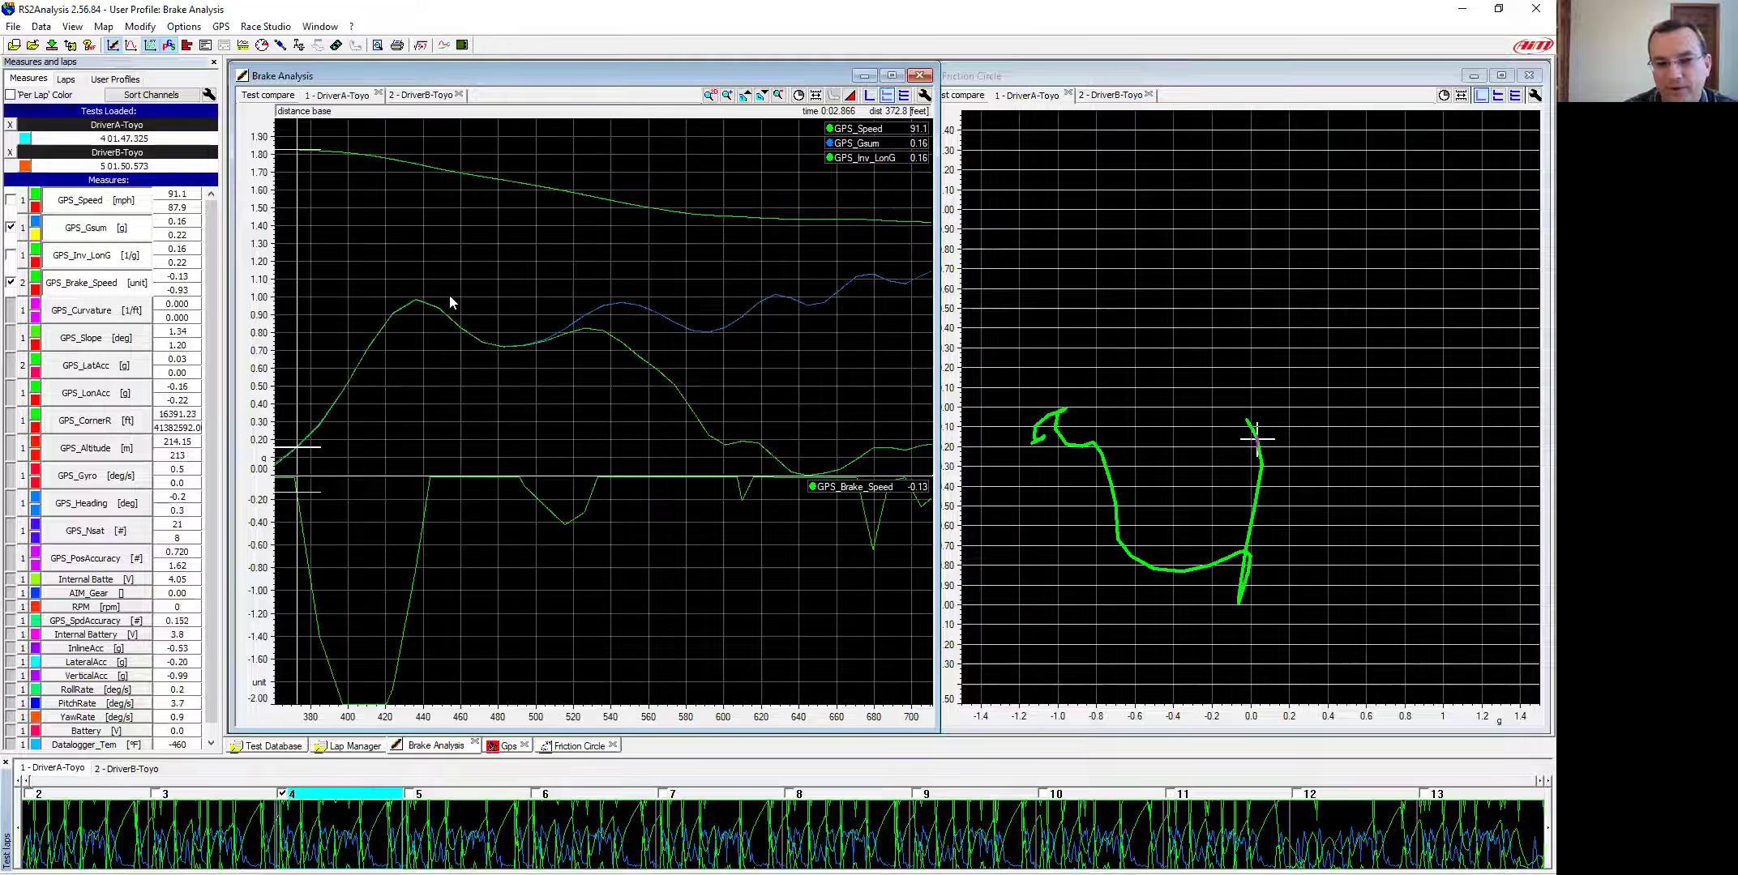
pyautogui.click(566, 828)
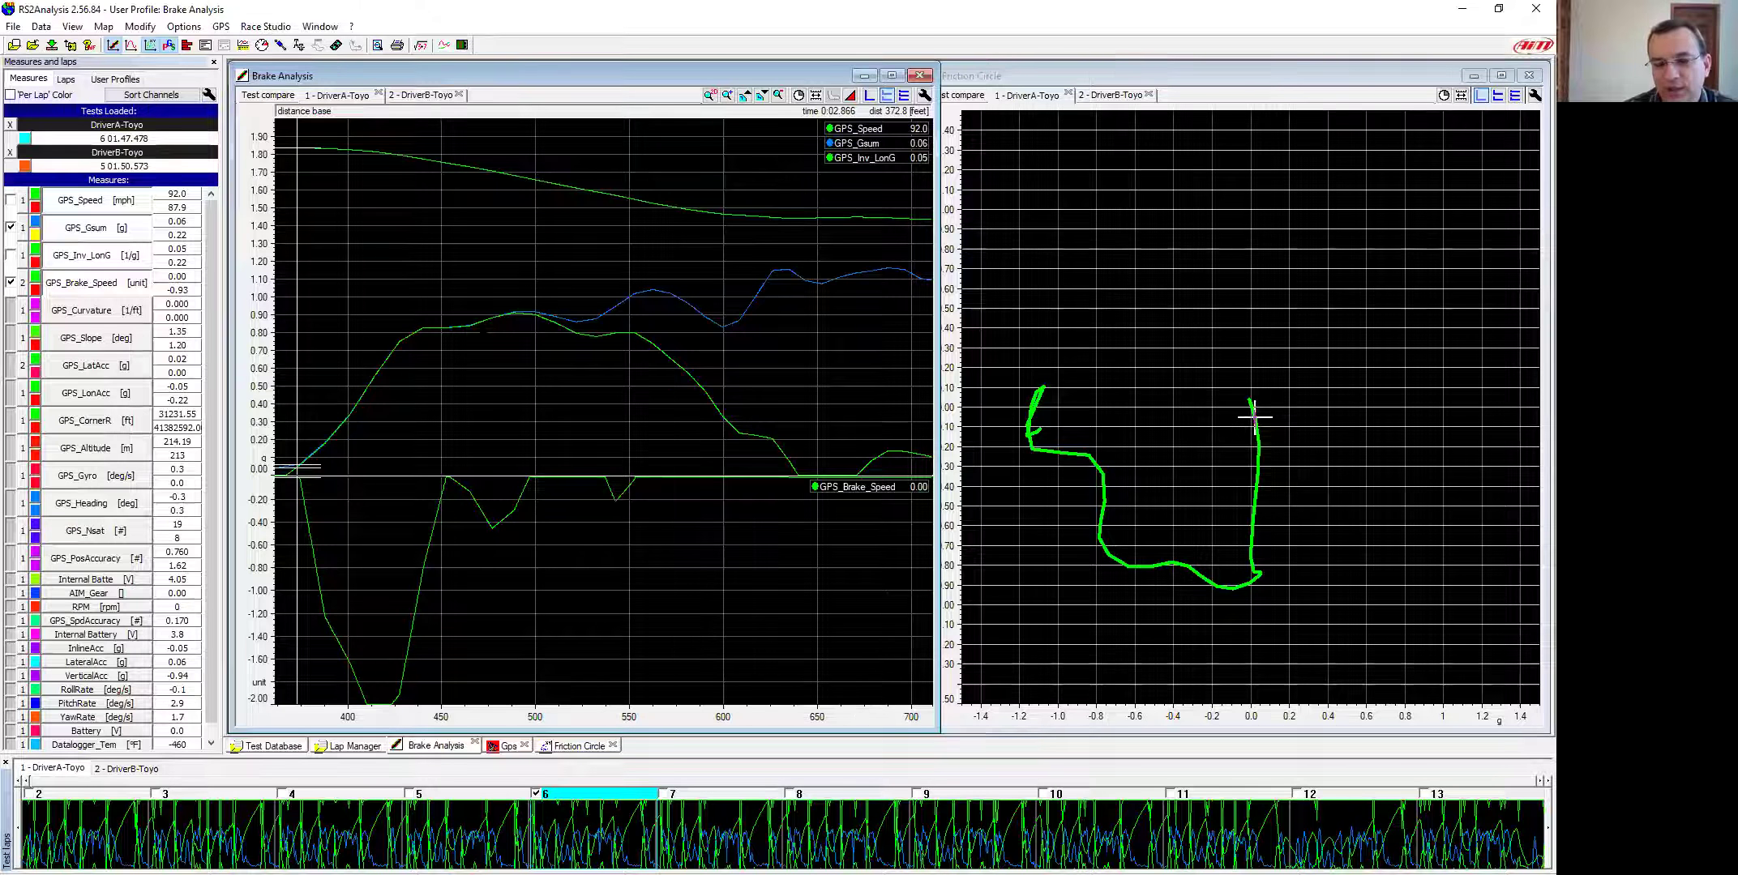
# - Compare lap 4 overlaid on lap 6 at 412.6 ft, and return to lap 6 alone with the cursor at its braking peak at 493.8 ft
pyautogui.click(288, 794)
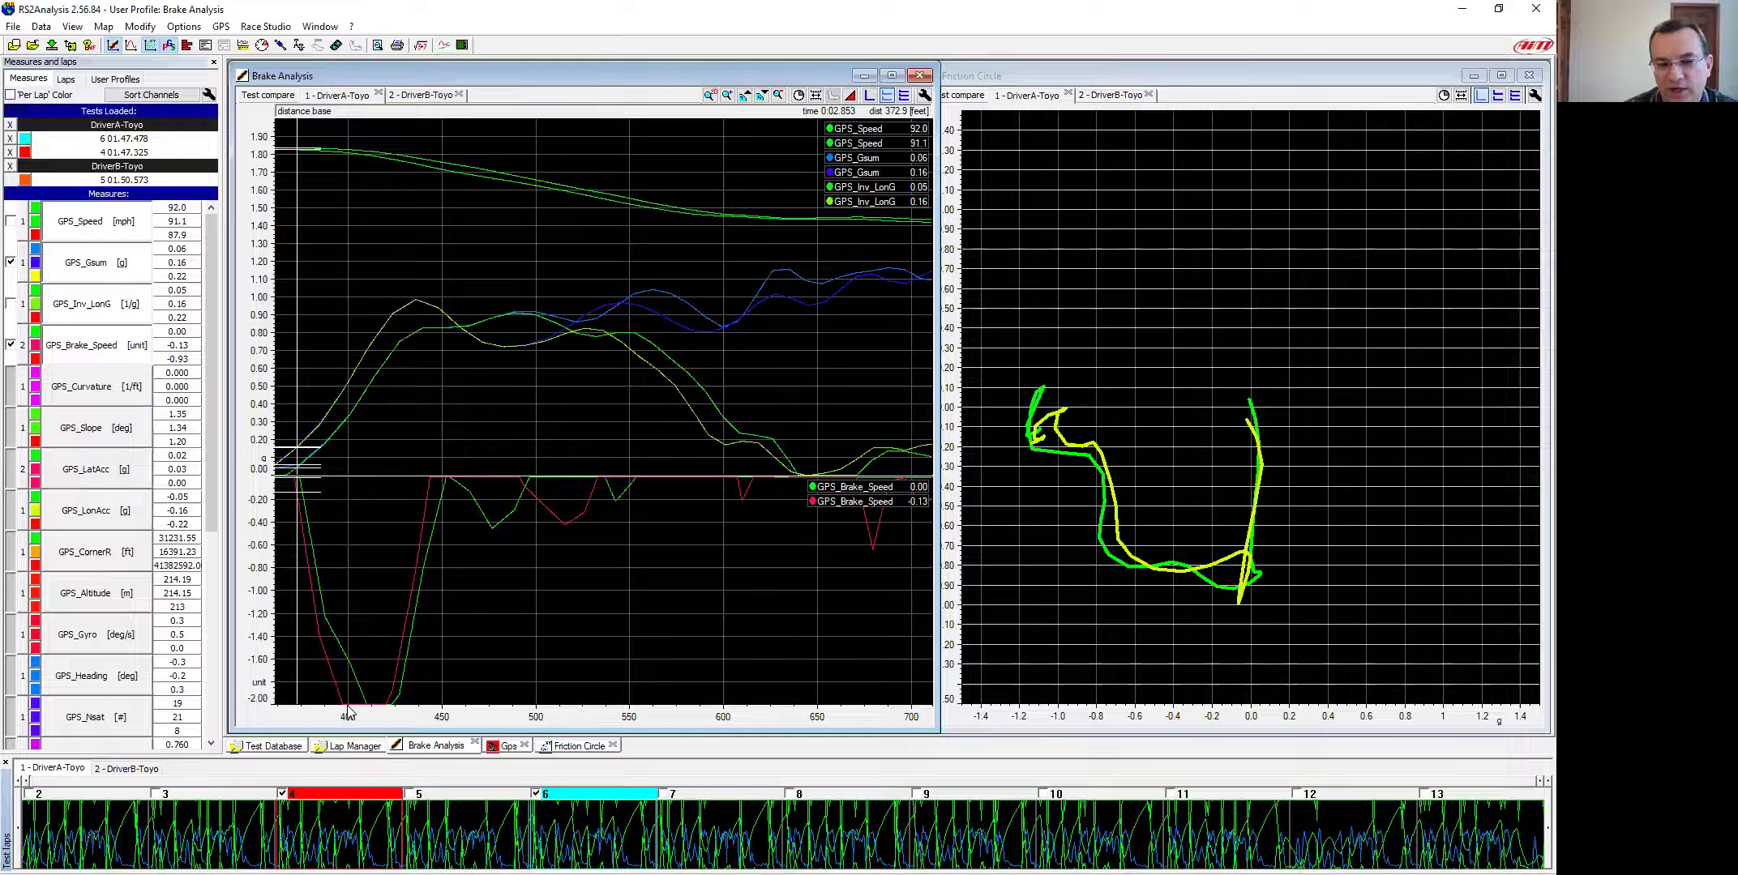
pyautogui.click(371, 695)
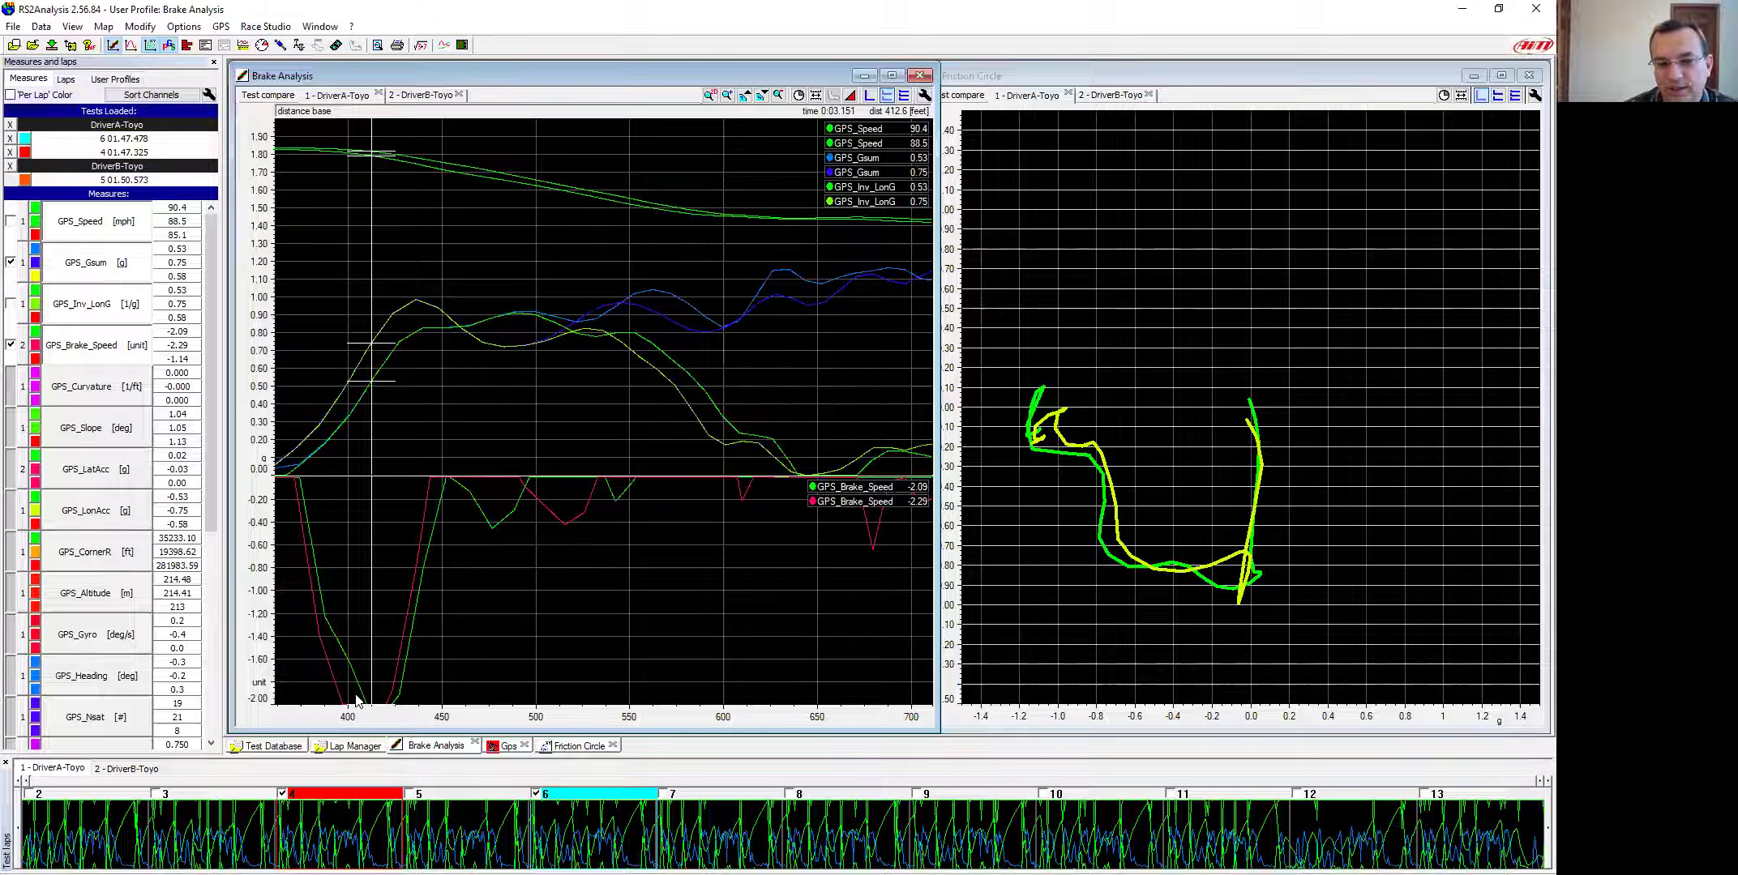
pyautogui.click(282, 793)
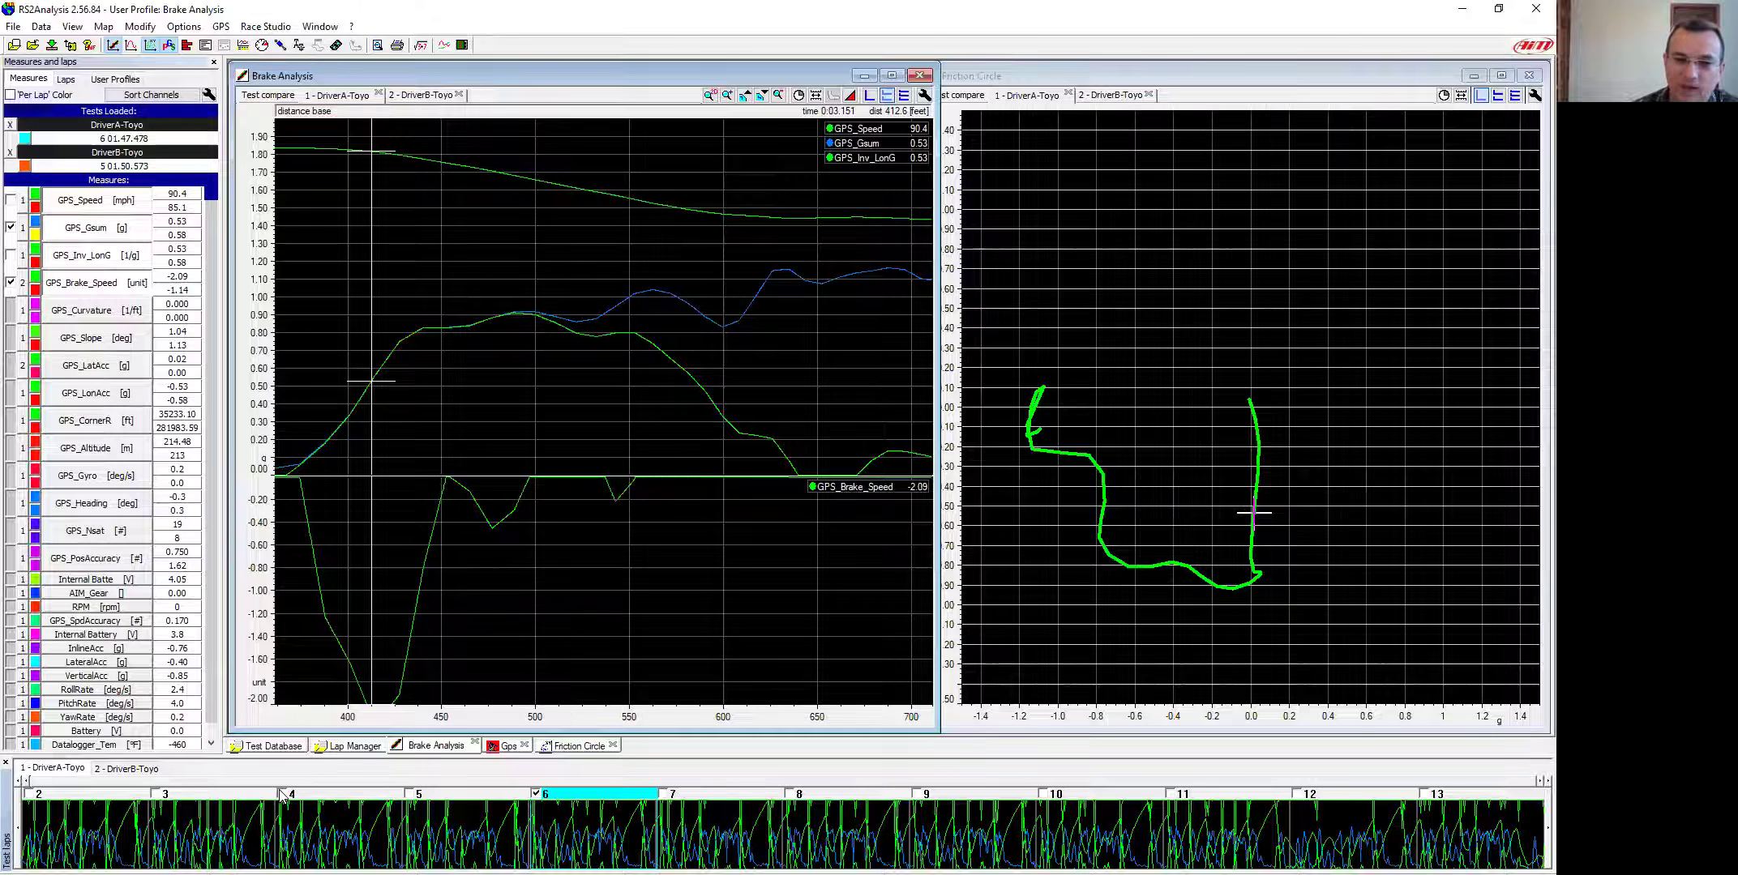
pyautogui.click(525, 317)
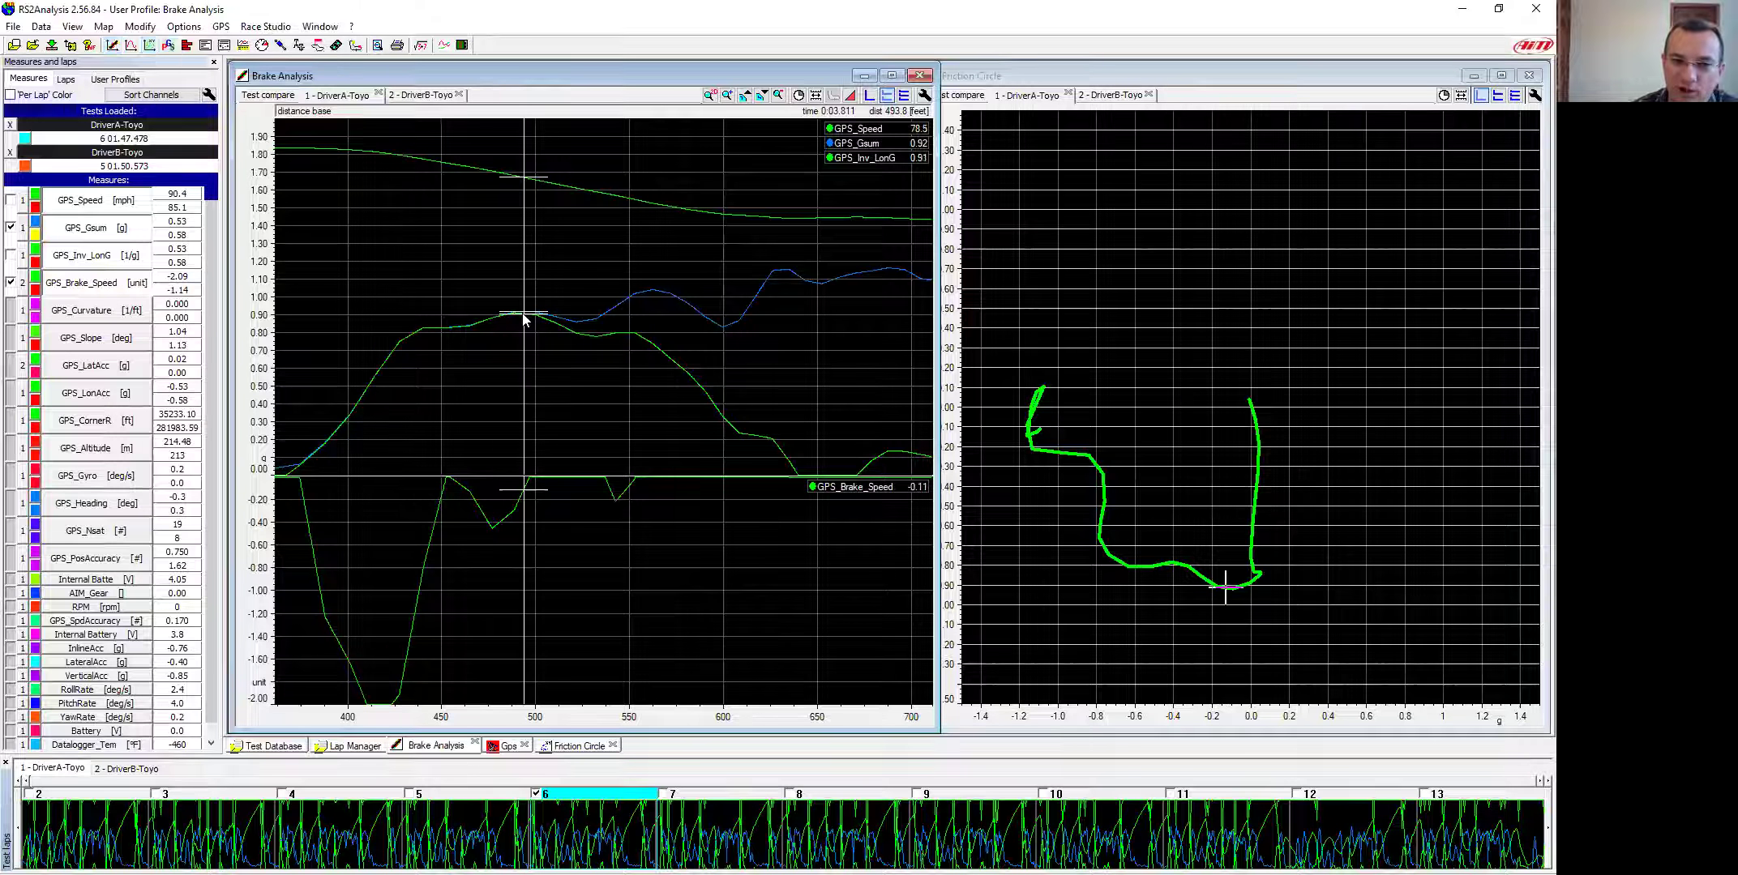